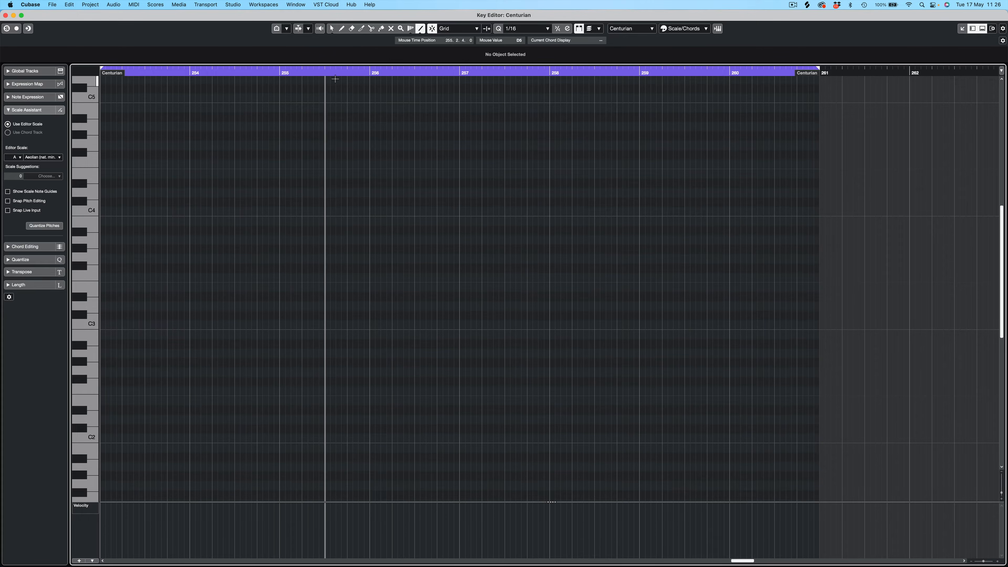
Shorten the cycle range to end at bar 257, leaving a four-bar range from bar 253
left_click(460, 75, "alt")
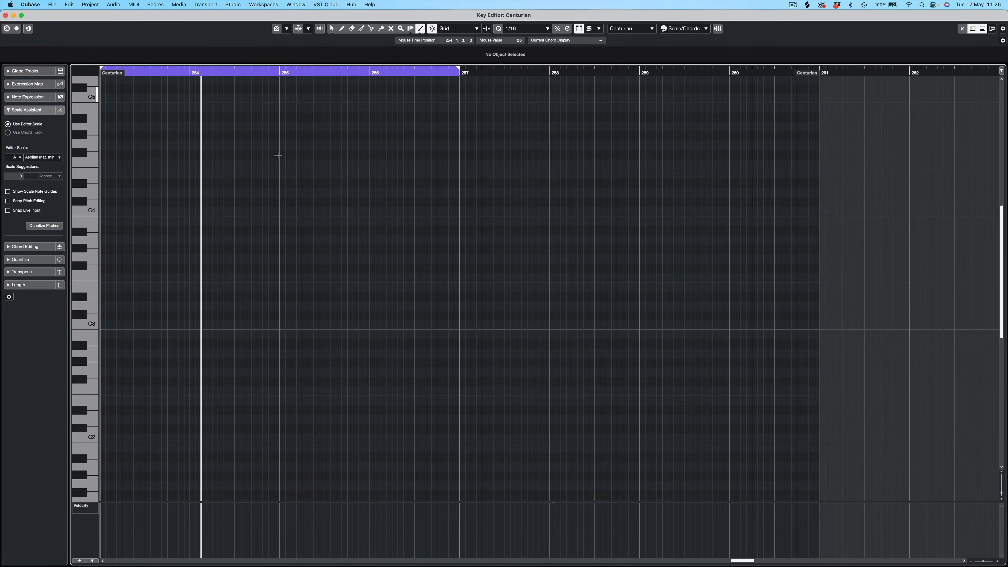
key("h")
key("h")
scroll(597, 270, "right", 10)
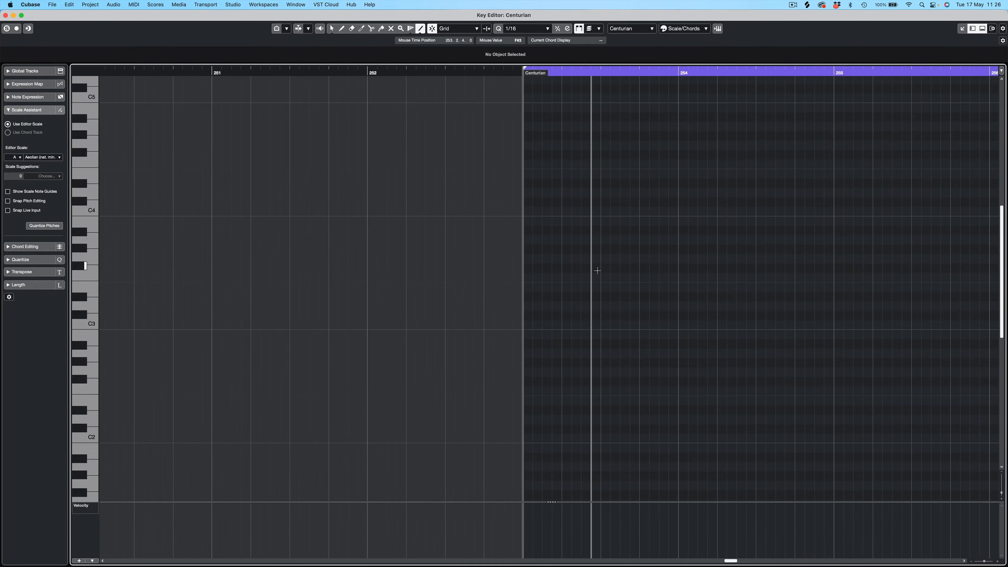
scroll(596, 269, "left", 8)
scroll(597, 269, "right", 8)
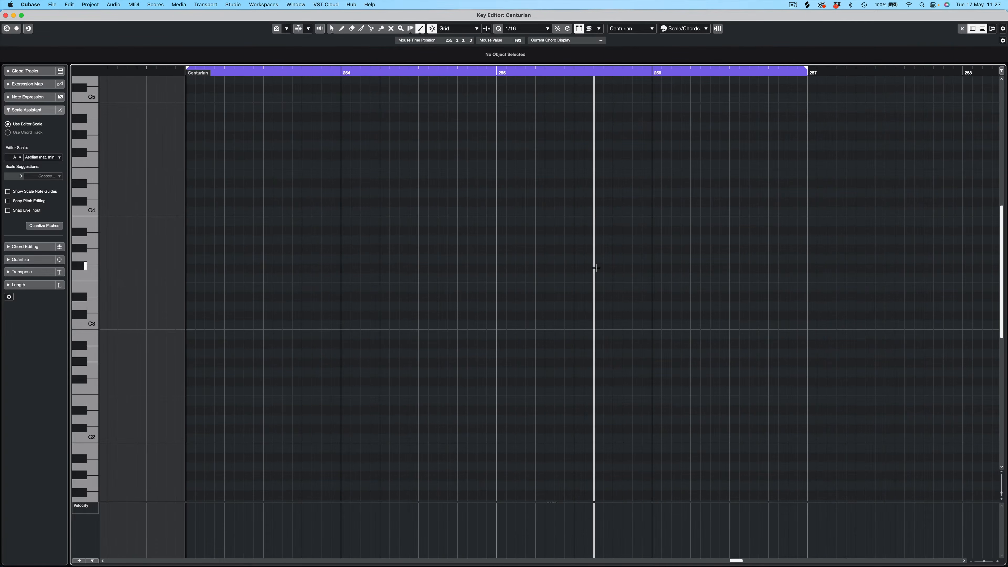
Draw sixteenth notes alternating between A2 and A3 on every eighth of bar 253
left_click(190, 353)
left_click(208, 240)
left_click(229, 353)
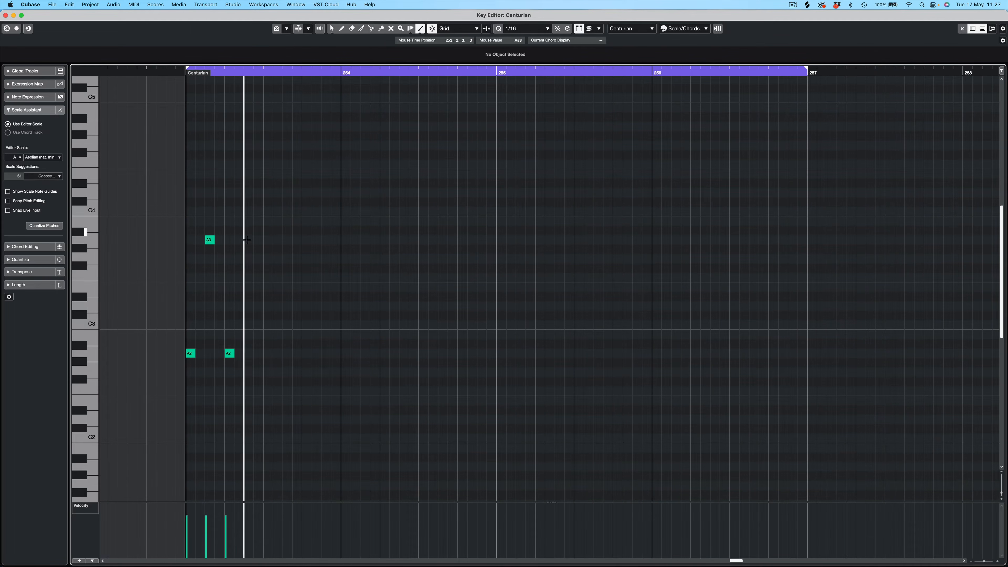
left_click(247, 240)
left_click(267, 353)
left_click(287, 239)
left_click(306, 353)
left_click(326, 240)
Copy the bar 253 pattern into bars 254, 255 and 256 and start playback
key("1")
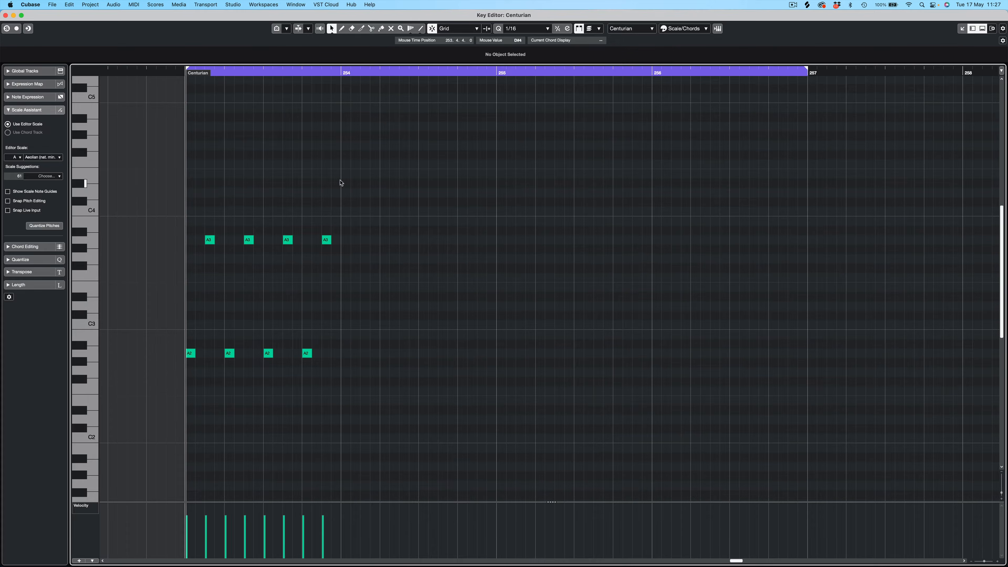
mouse_move(341, 181)
left_mouse_down()
mouse_move(184, 380)
mouse_move(207, 354)
mouse_move(657, 354)
left_mouse_up()
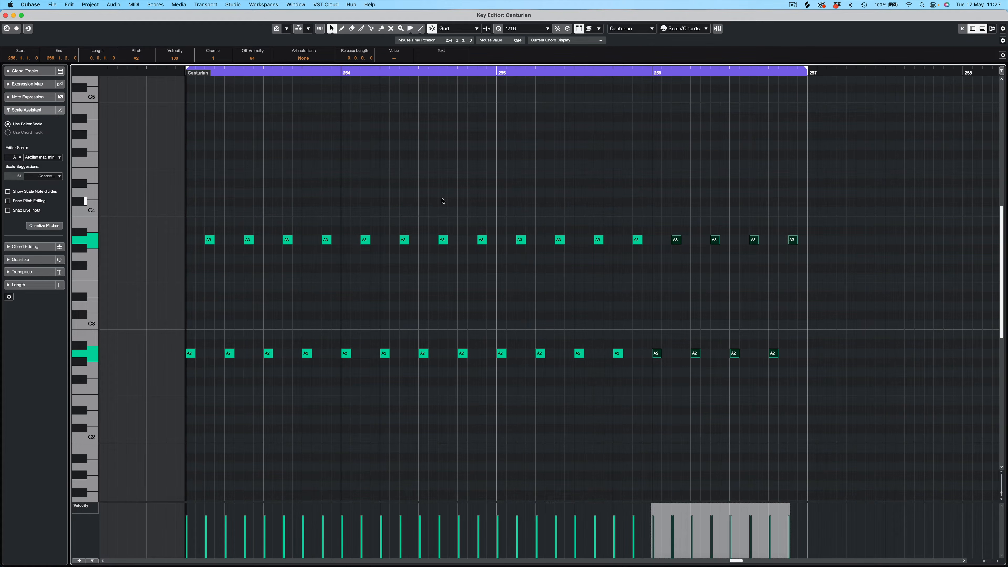
key("space")
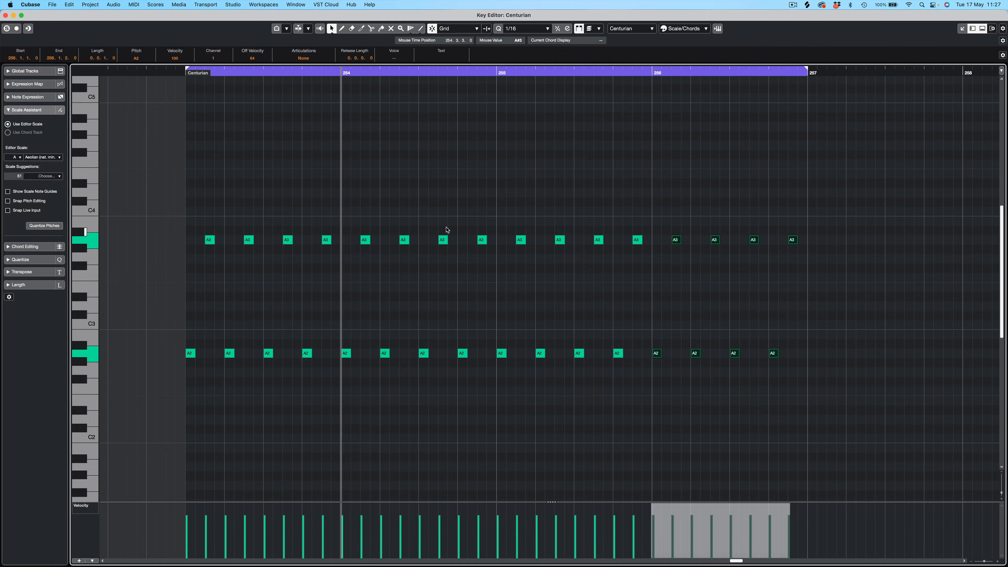
In bar 254, transpose the low notes down to G2 and the high notes up to B3
left_click_drag(480, 312, 332, 388)
key("Down")
key("Down")
key("Up")
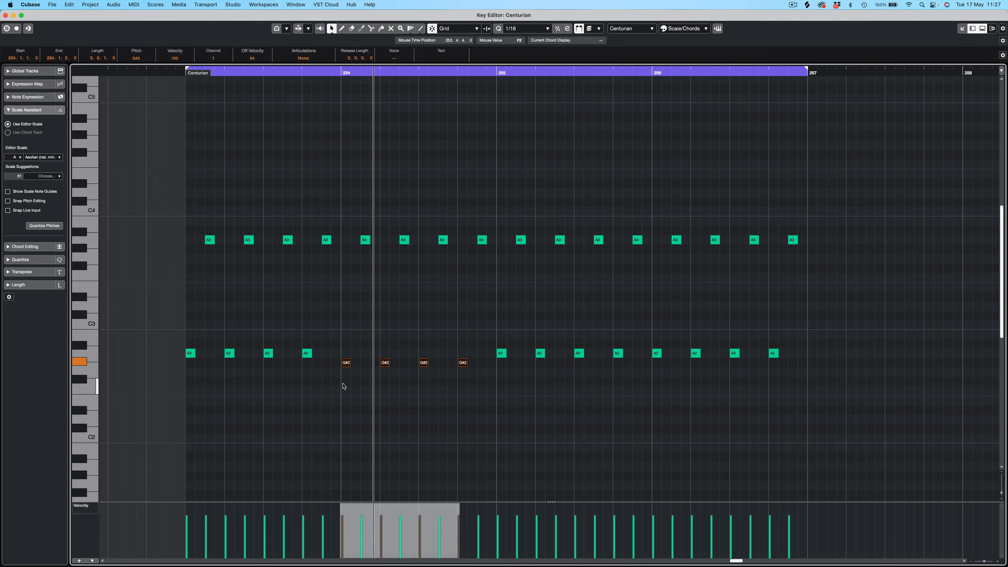
key("Down")
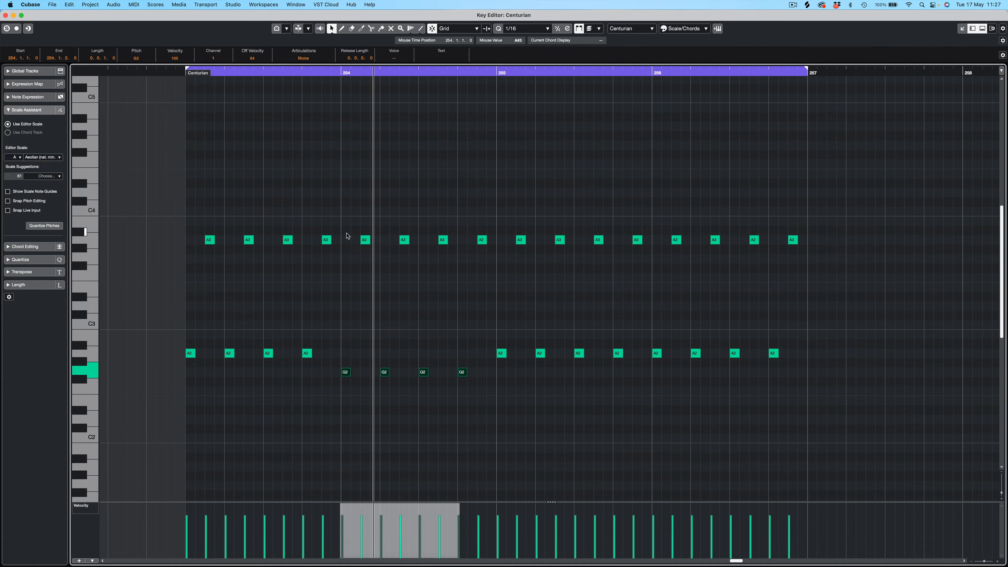
left_click_drag(346, 228, 495, 268)
key("Up")
key("Up")
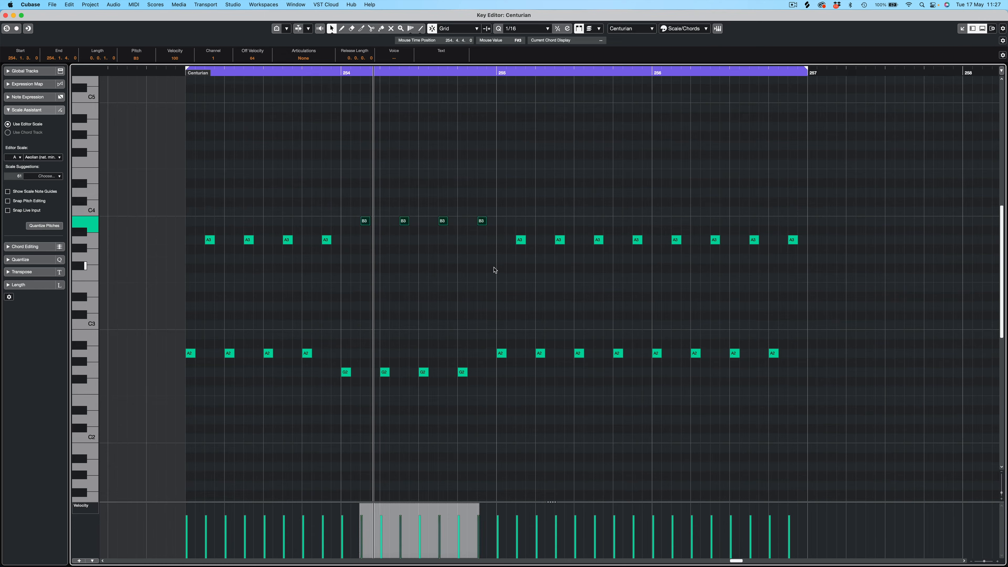
In bar 255, transpose the low notes down to F2 and the high notes up to C4
left_click_drag(491, 315, 635, 362)
key("Down")
key("Down")
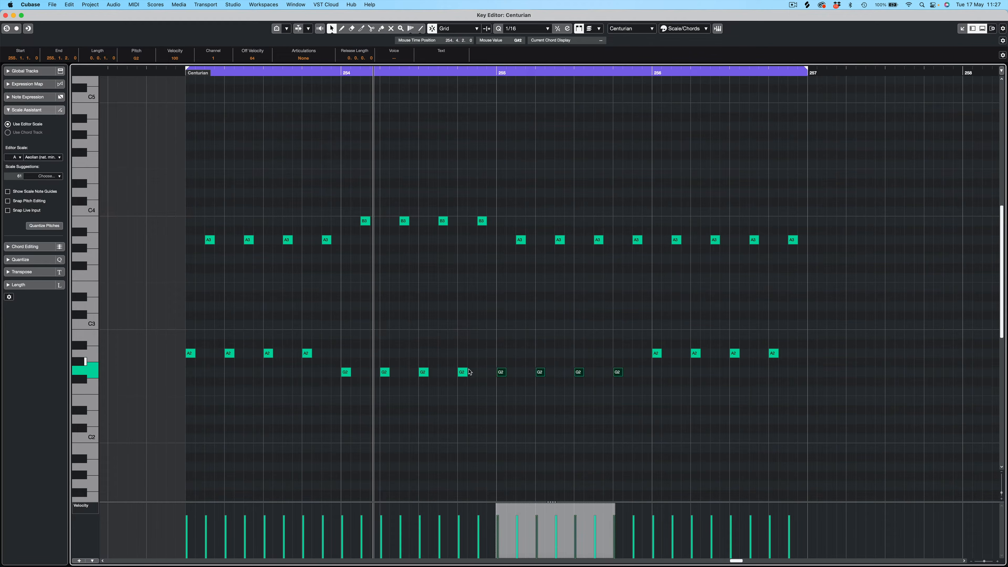
key("Down")
key("Down")
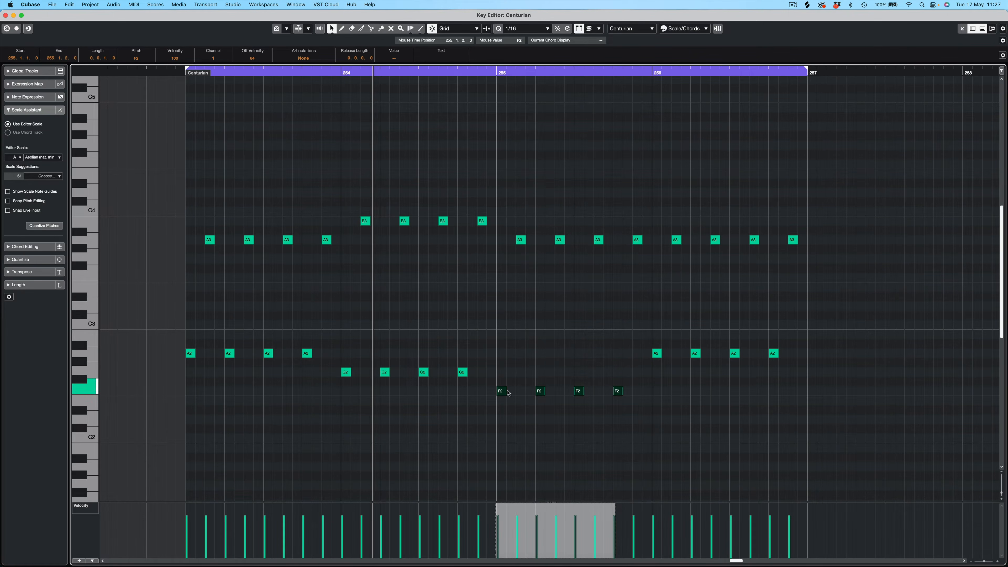
left_click_drag(519, 224, 647, 258)
key("Up")
key("Up")
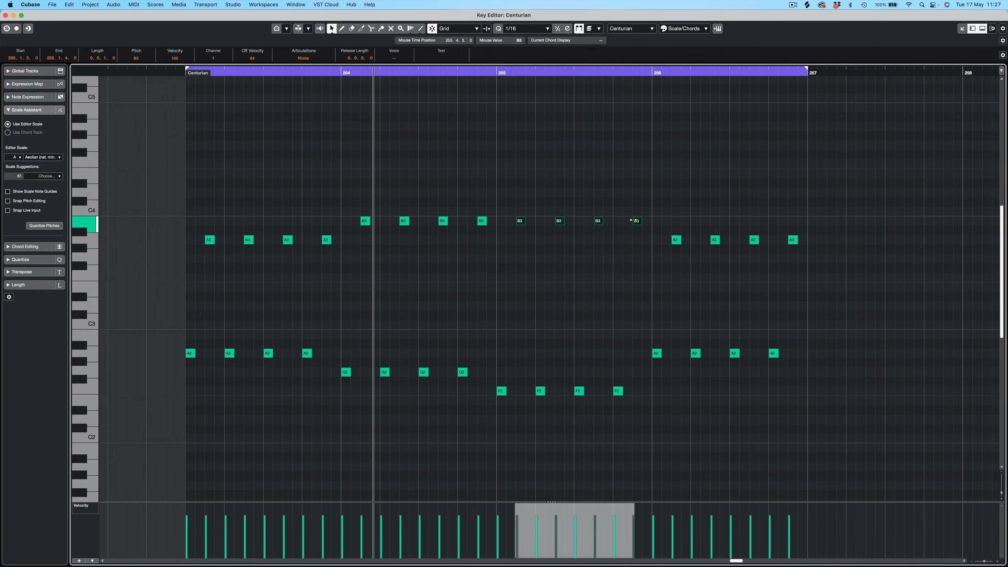
key("Up")
In bar 256, transpose the low notes down to E2 and the high notes up to D4
left_click_drag(633, 303, 826, 379)
key("Down")
key("Down")
key("Down")
key("Down")
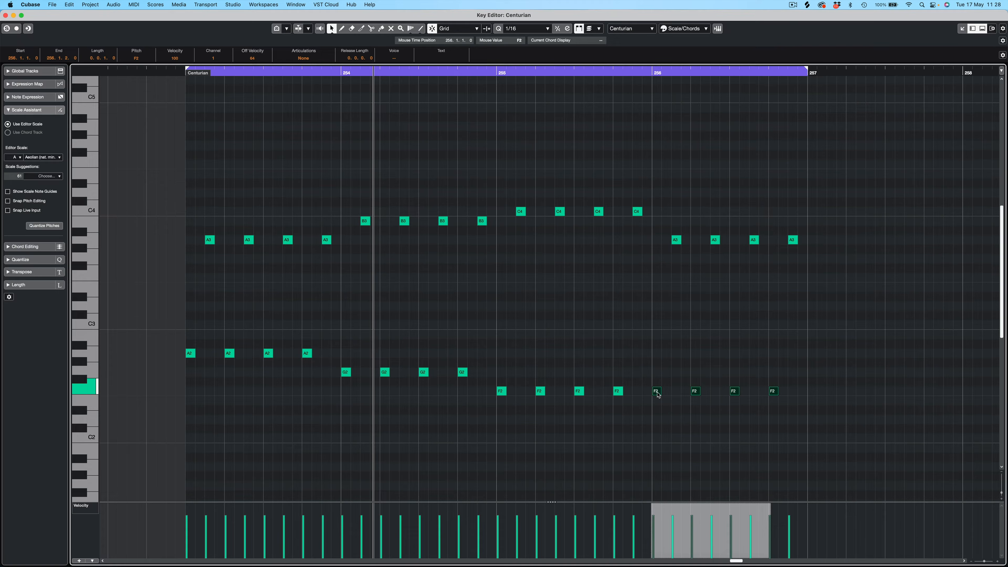
left_click_drag(658, 394, 663, 403)
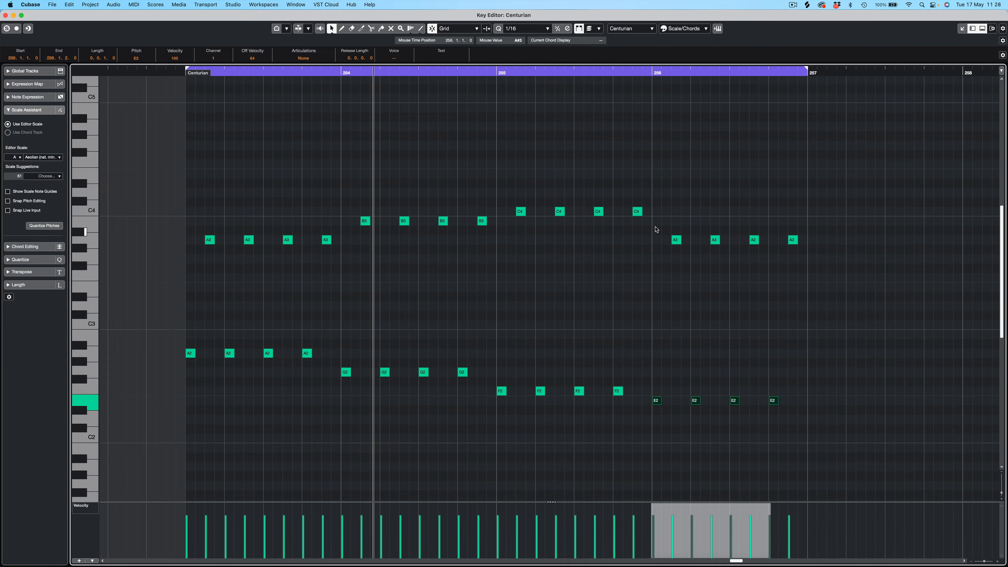
left_click_drag(656, 229, 869, 271)
key("Up")
key("Up")
key("Up")
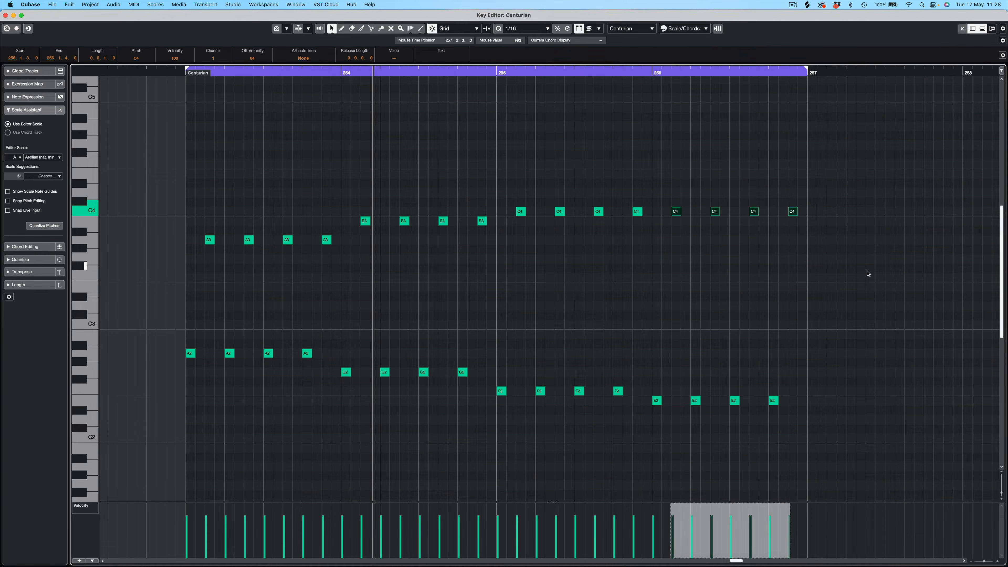
key("Up")
key("Up")
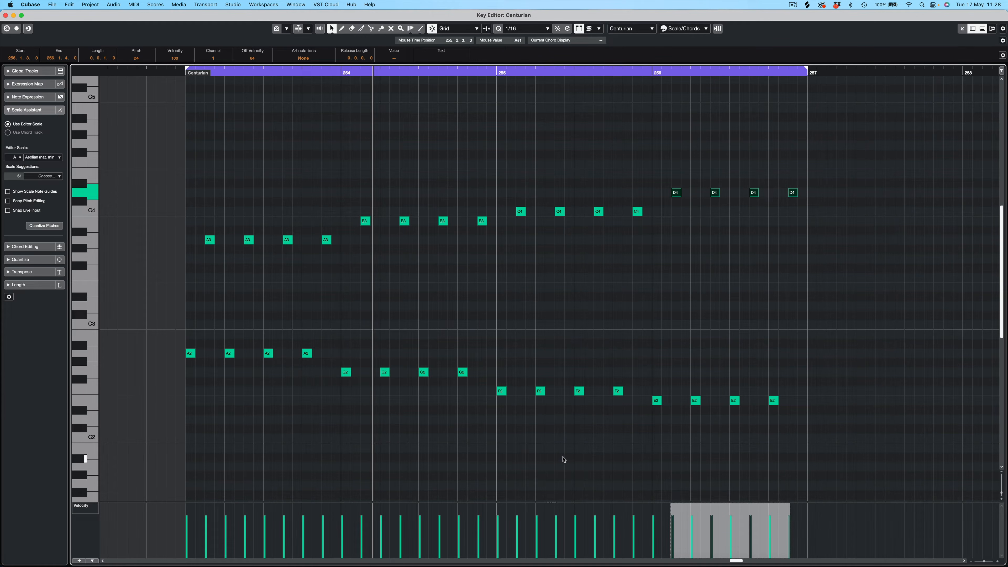
Play the four-bar pattern from the cycle start, clear the note selection and stop playback
key("KP_1")
key("space")
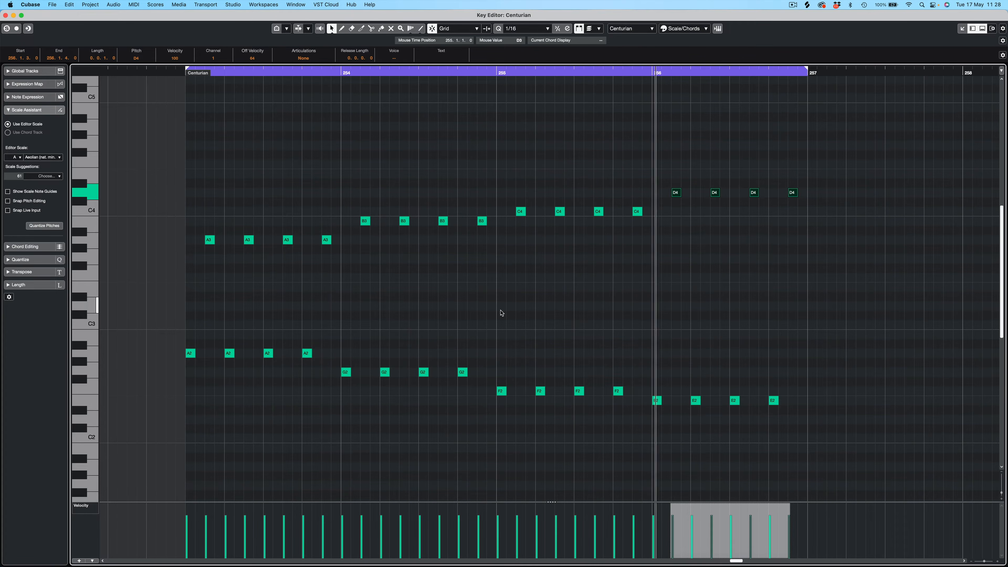
left_click(517, 316)
key("space")
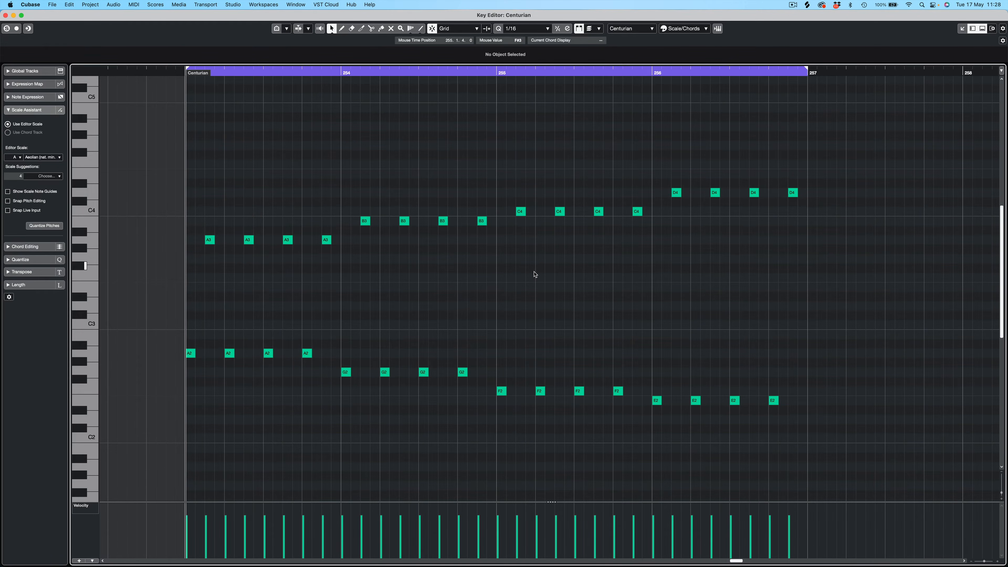
Examine the main patch page of the Centurian track's Dune 3 synth and close the instrument
key("Return")
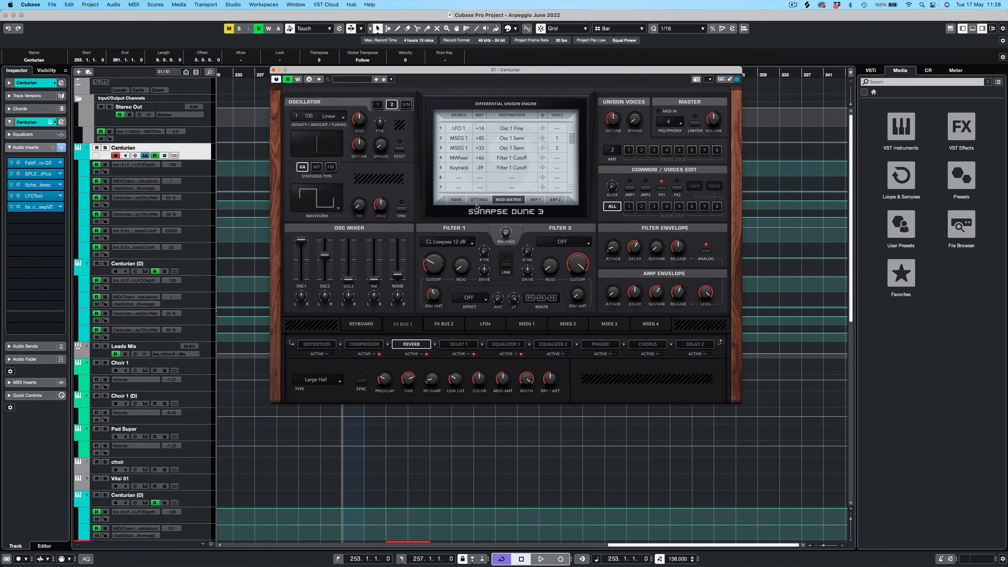
left_click(454, 200)
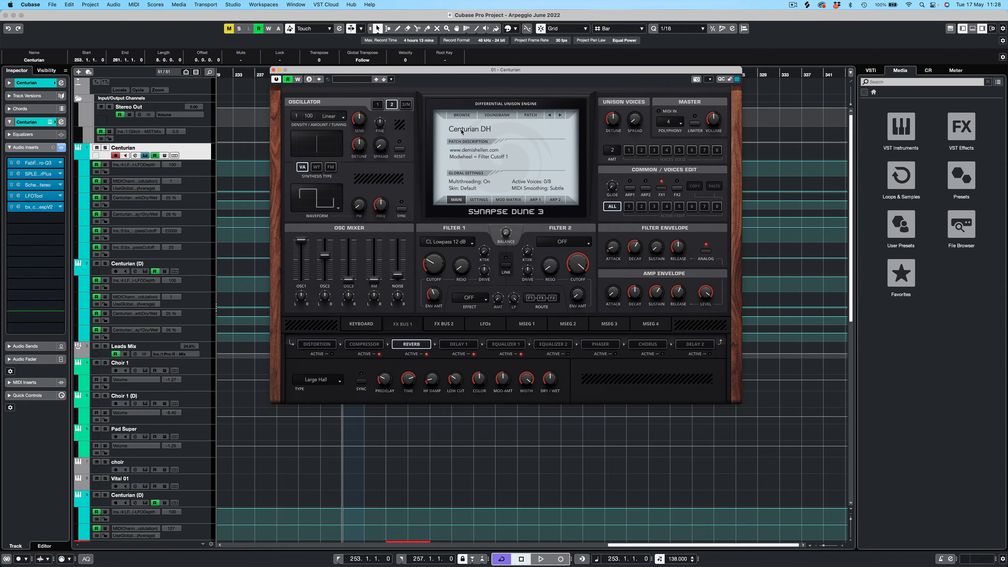
left_click(273, 70)
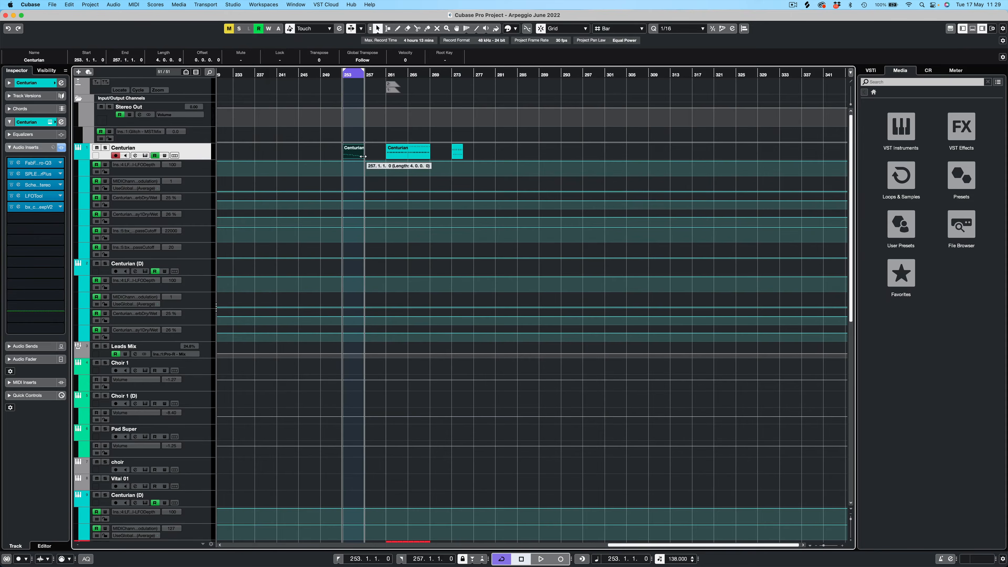
Duplicate the four-bar Centurian part so the copy starts at bar 257, and set the cycle range to the copy
double_click(359, 155)
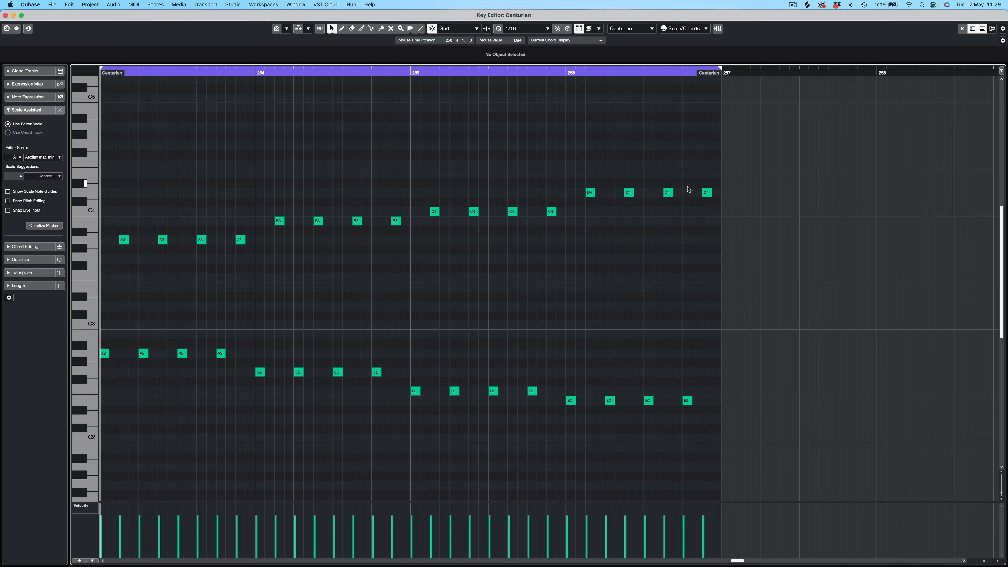
key("Escape")
left_click(387, 149)
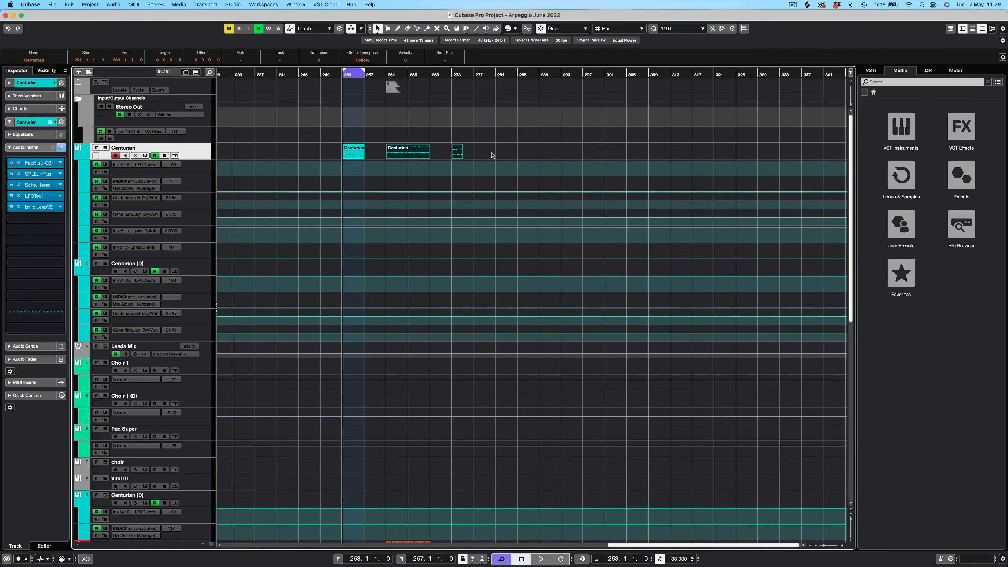
left_click(375, 152)
left_click(352, 154)
key("super+d")
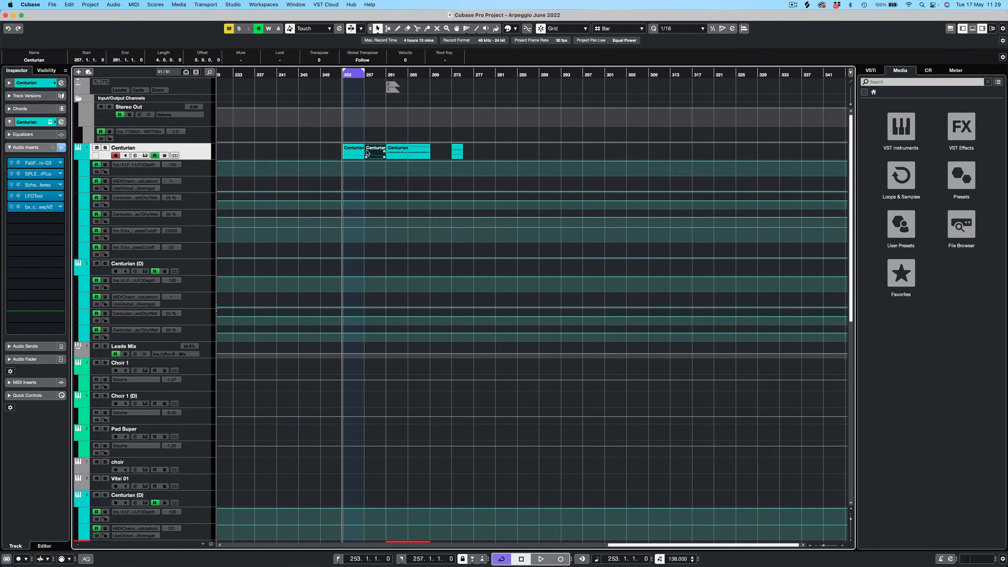
key("p")
In the duplicated part, add C4 and E4 copies above the A3 notes of bar 257 and audition the chord
double_click(377, 154)
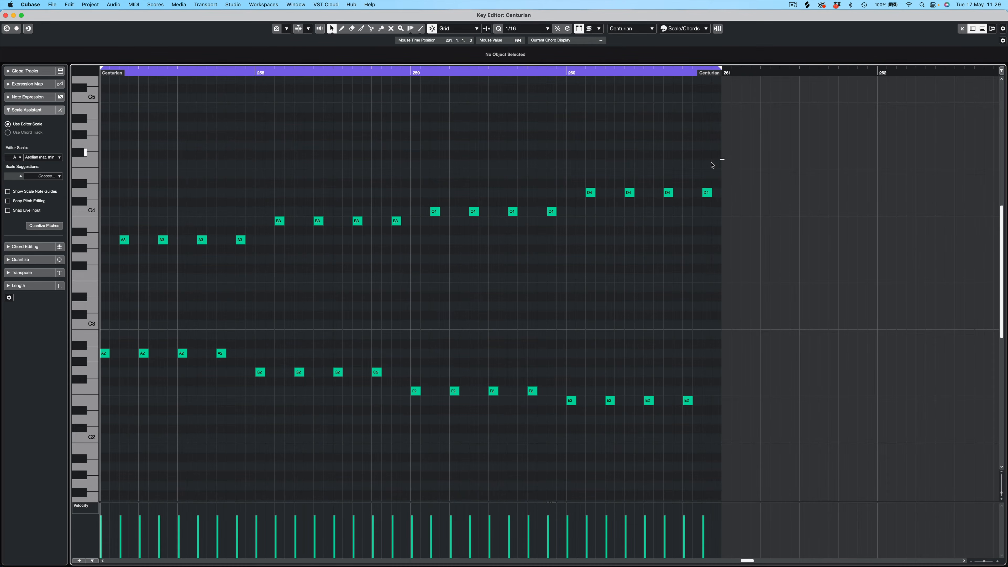
left_click_drag(725, 159, 121, 271)
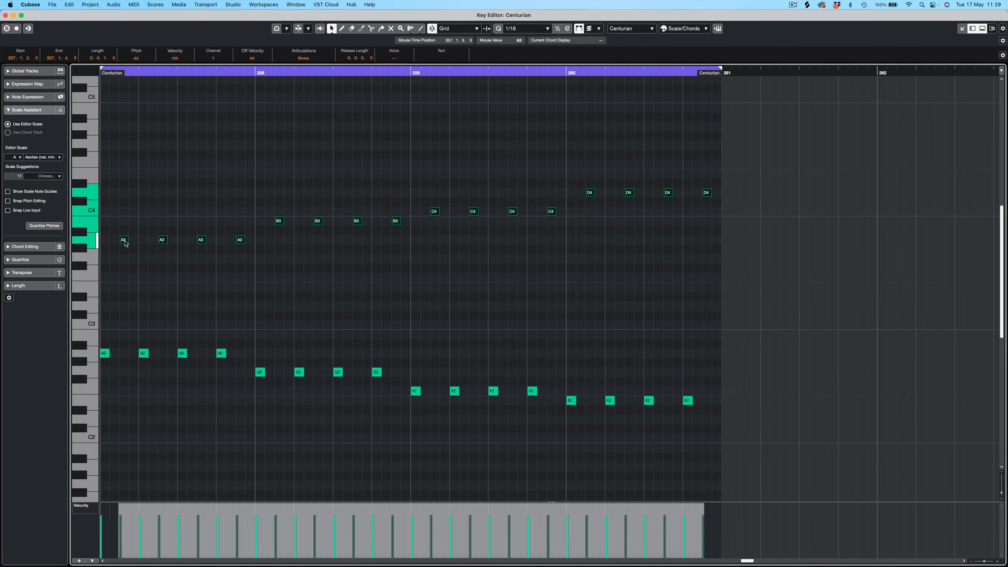
left_click_drag(119, 216, 256, 260)
left_click_drag(126, 244, 125, 174)
key("space")
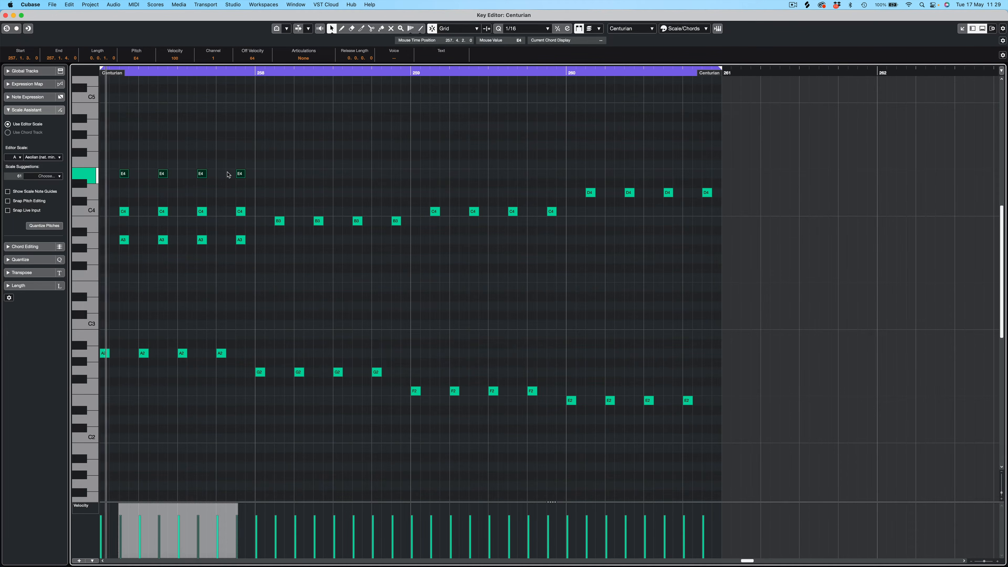
key("space")
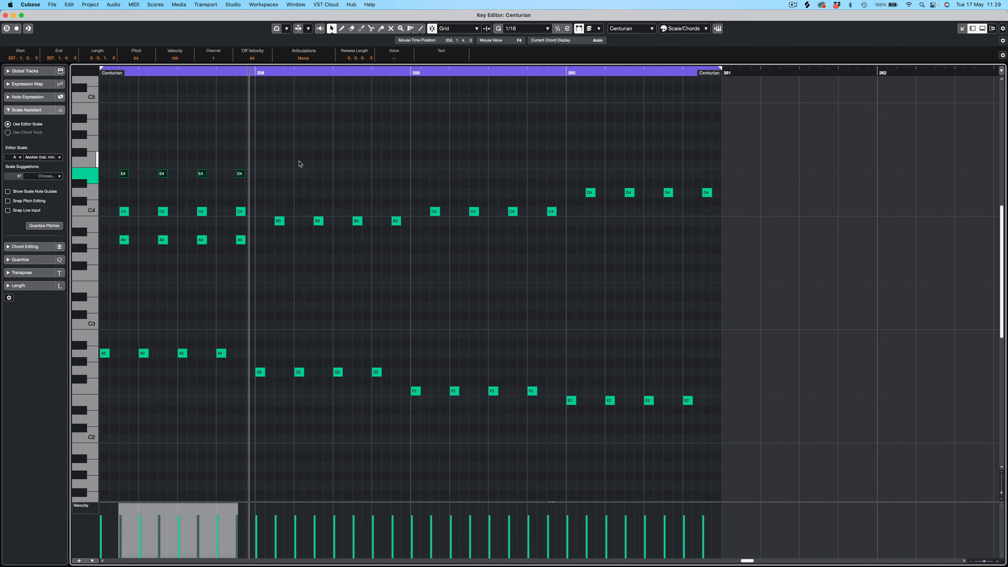
Delete the E4 notes from bar 257
left_click_drag(261, 159, 254, 261)
key("Delete")
left_click(249, 260)
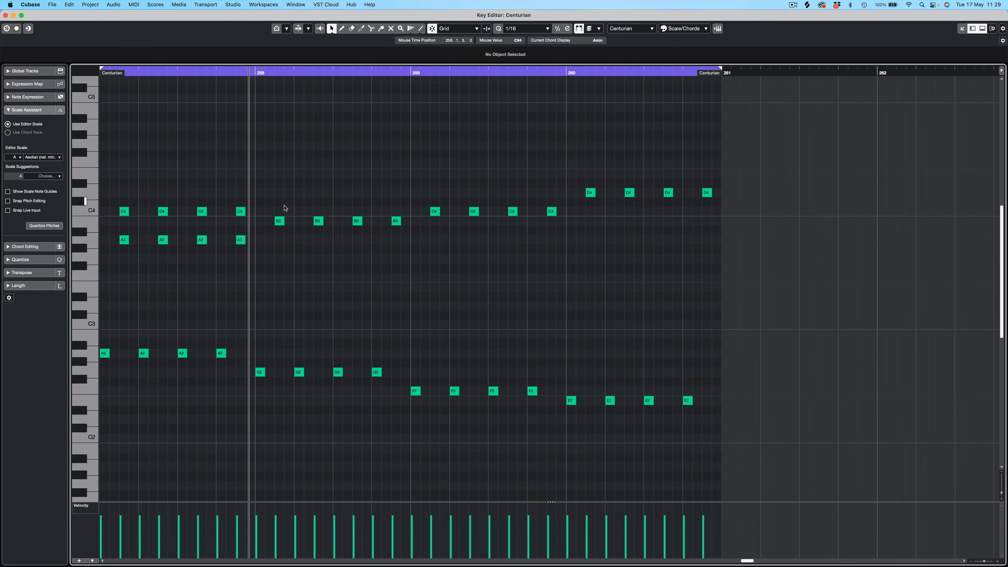
Copy the upper notes of bars 258 to 260 up three semitones, and raise the copies in bar 259 to E4
left_click_drag(268, 150, 837, 255)
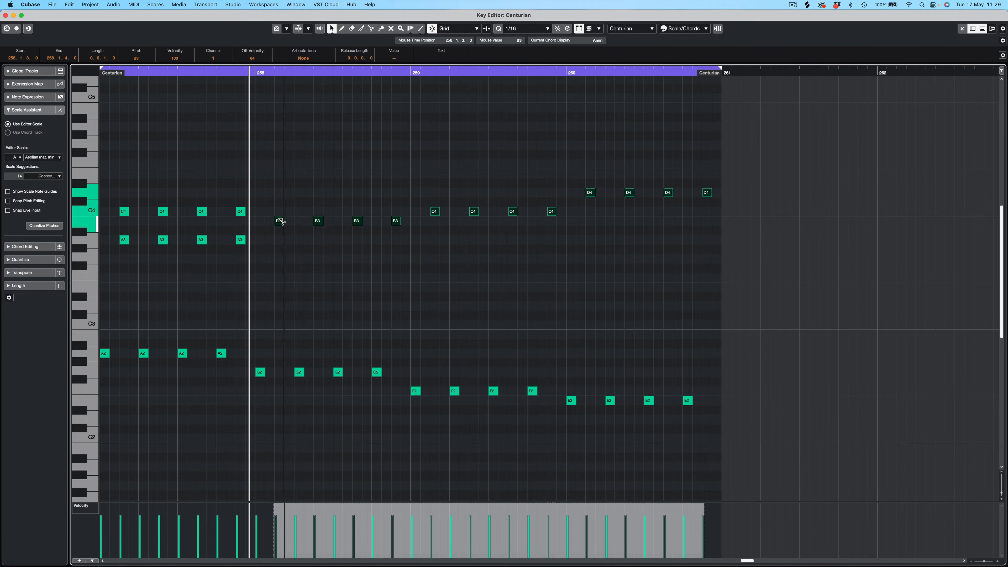
left_click_drag(279, 221, 279, 193)
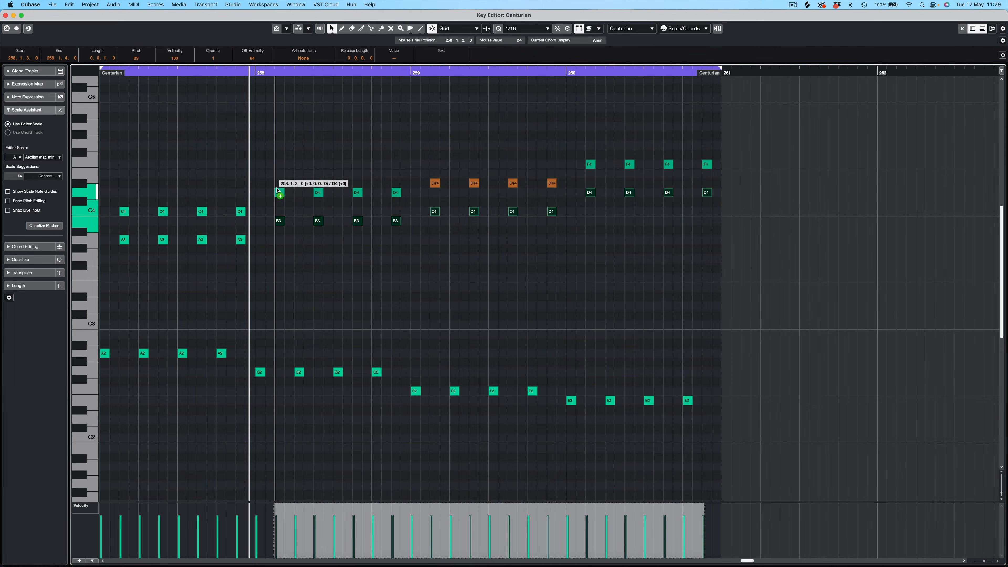
left_click(436, 196)
left_click_drag(420, 165, 554, 173)
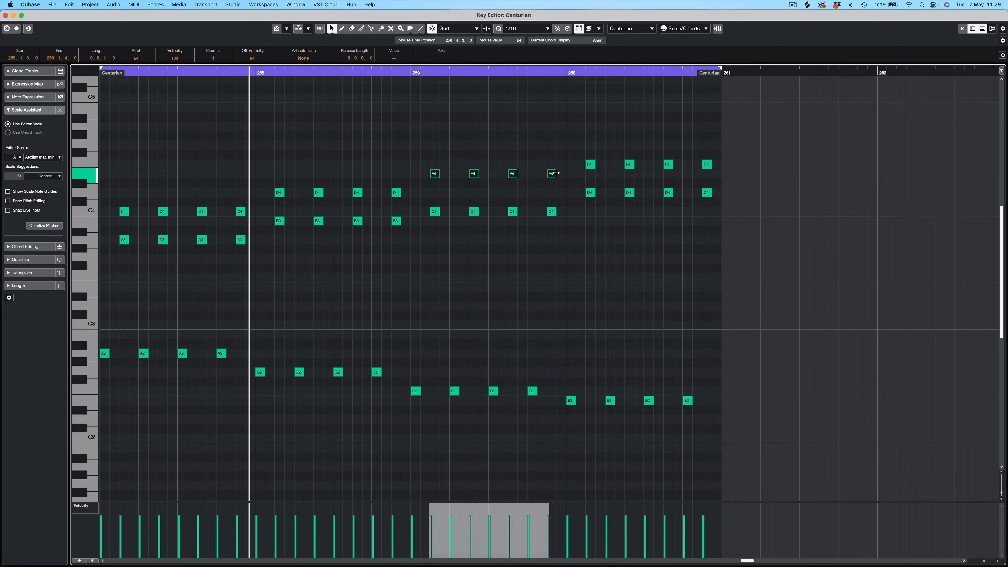
left_click(591, 164)
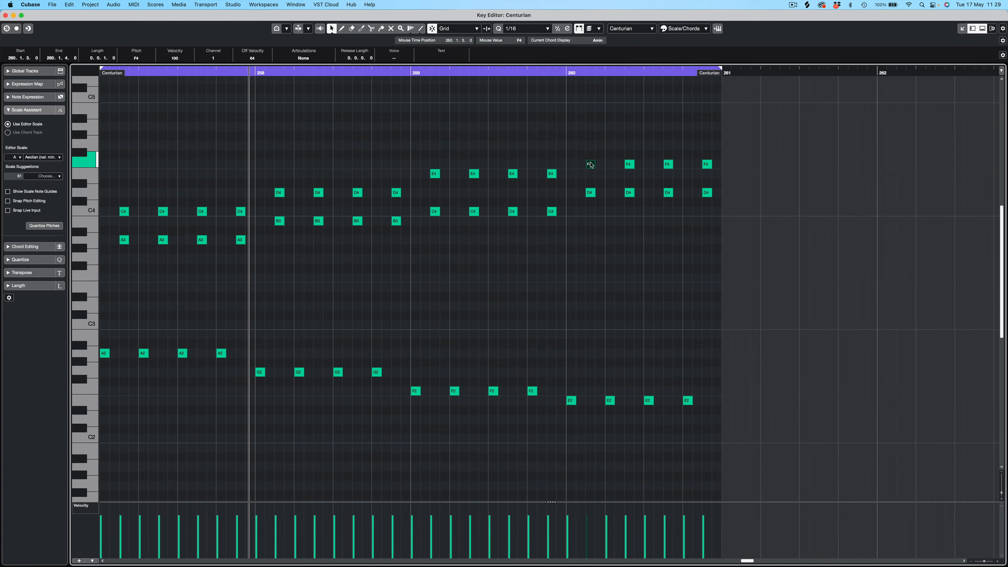
left_click(591, 144)
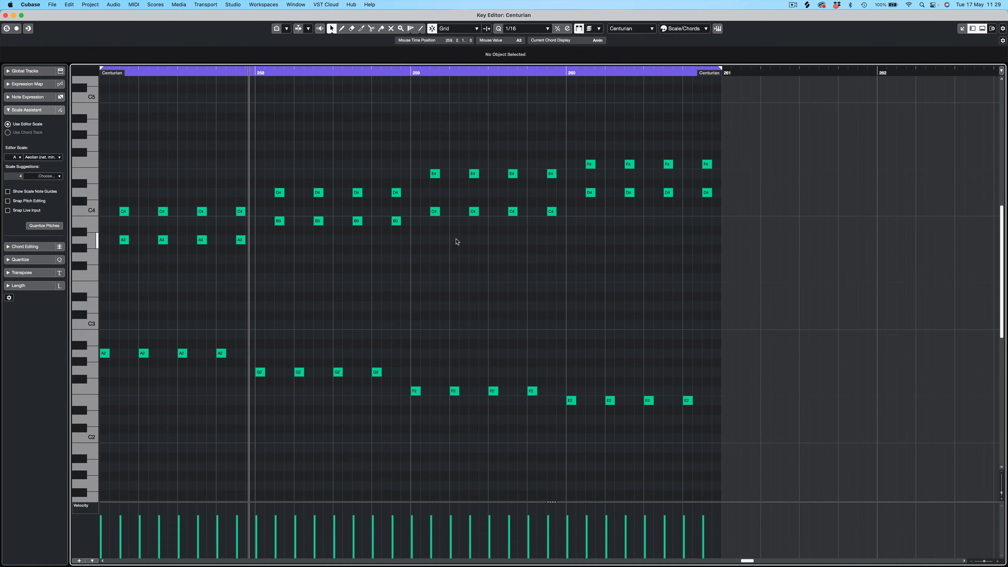
Audition the harmonised part across bars 257 to 260 and return to the project arrangement
key("space")
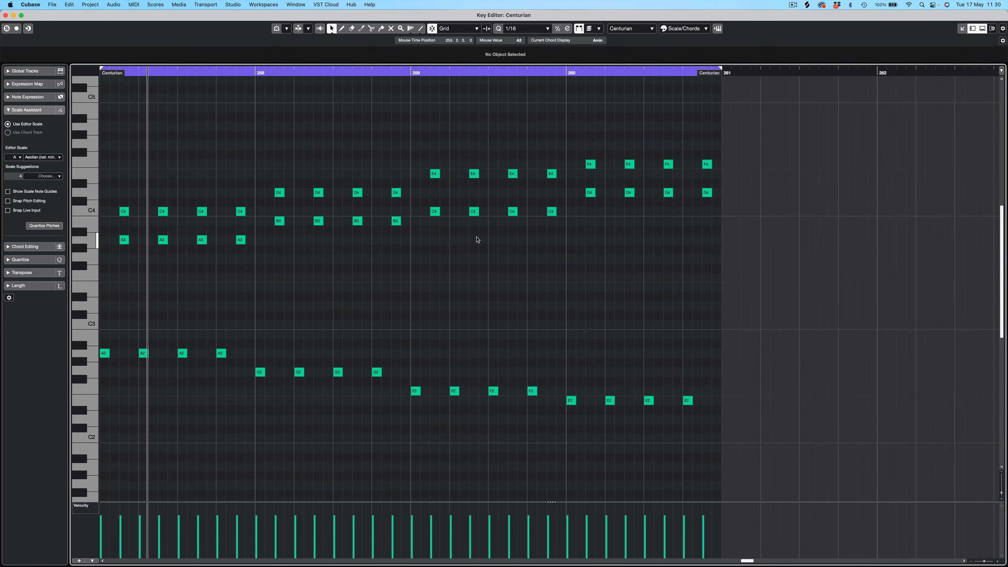
key("space")
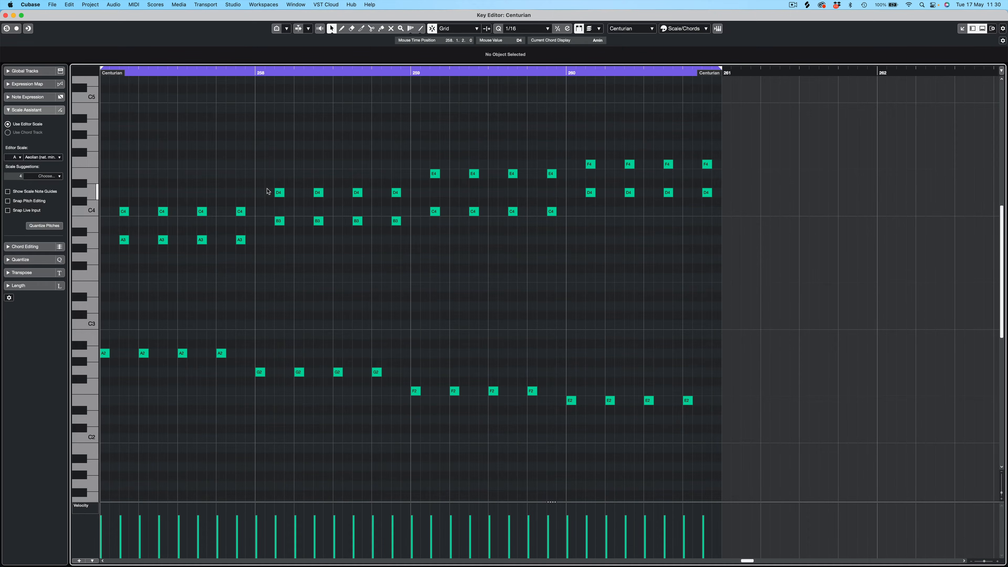
key("space")
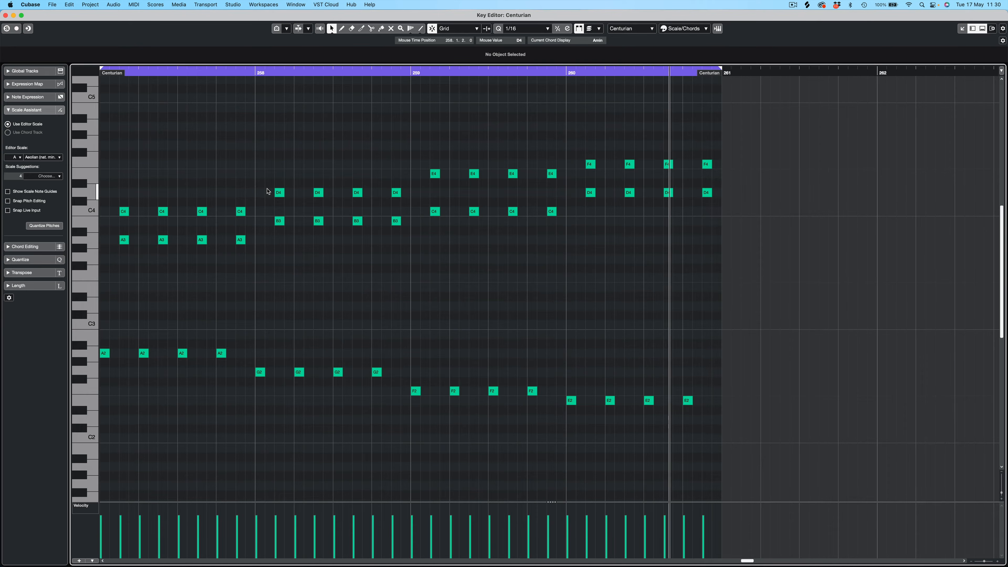
key("Return")
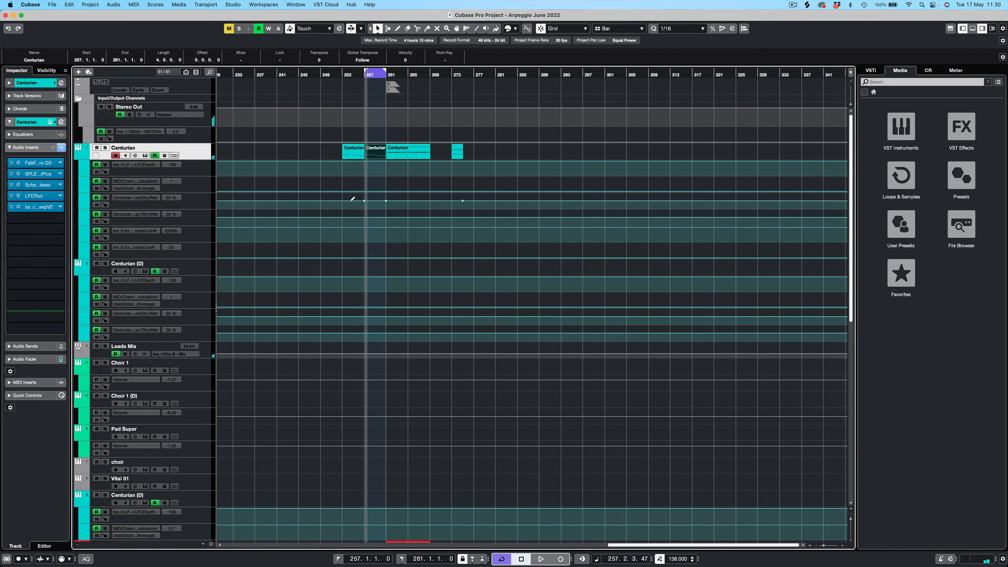
Set the Centurian track's CC 1 modulation automation to 60 at bar 252 and play the cycle
left_click(345, 185)
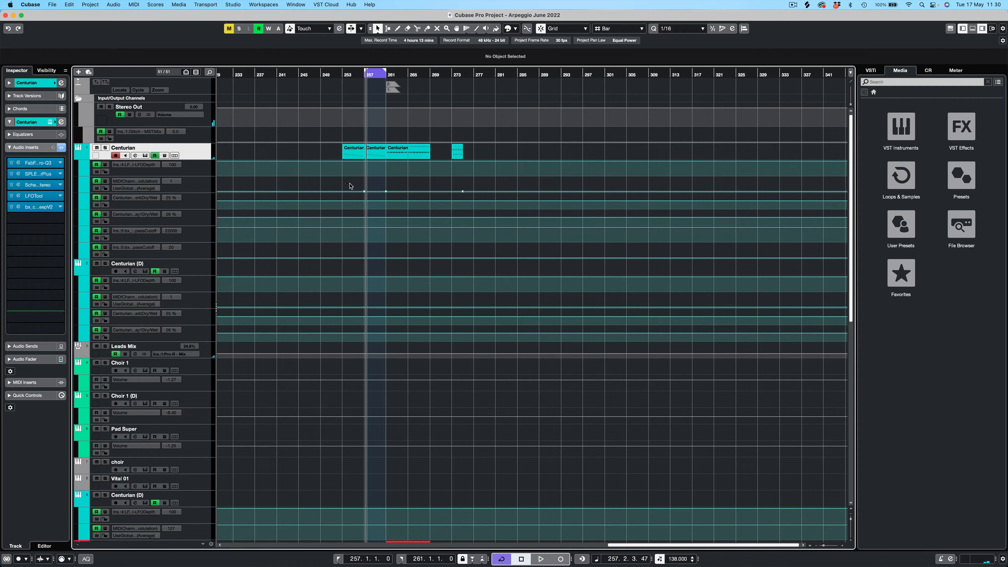
left_click_drag(345, 183, 501, 203)
left_click_drag(340, 189, 338, 184)
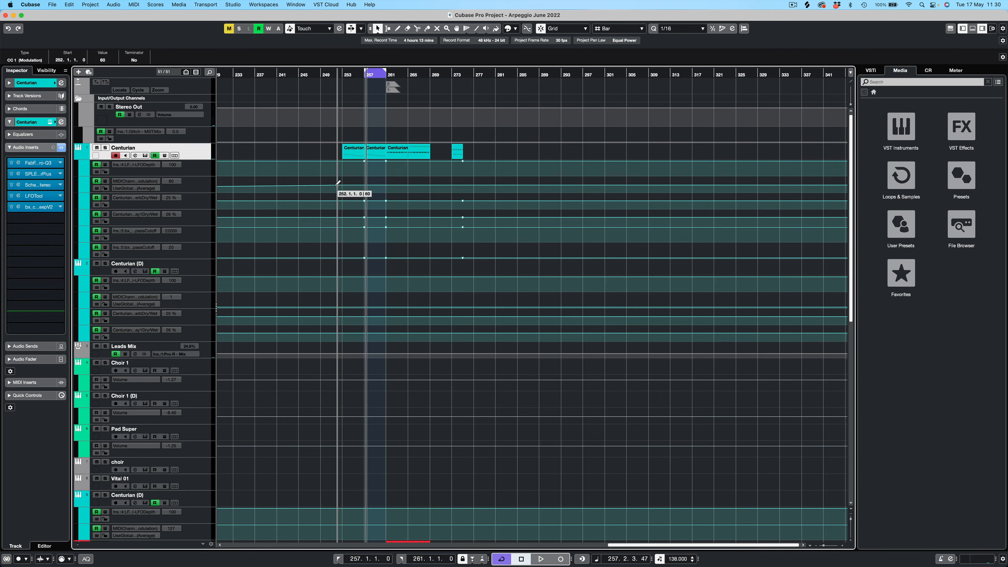
key("space")
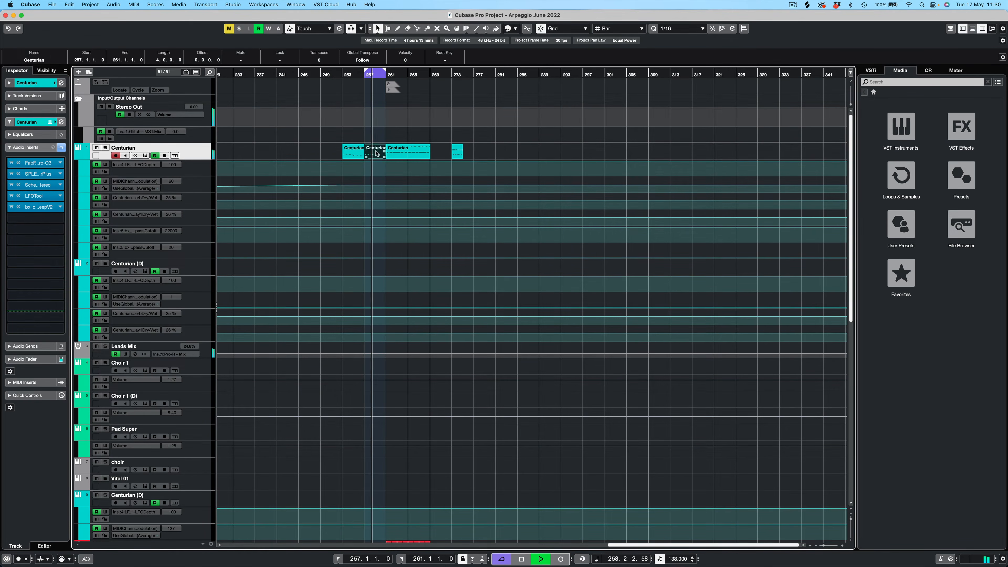
Open the duplicated part and add a third harmony voice of E4, F4, G4 and A4 across bars 257 to 260
double_click(368, 155)
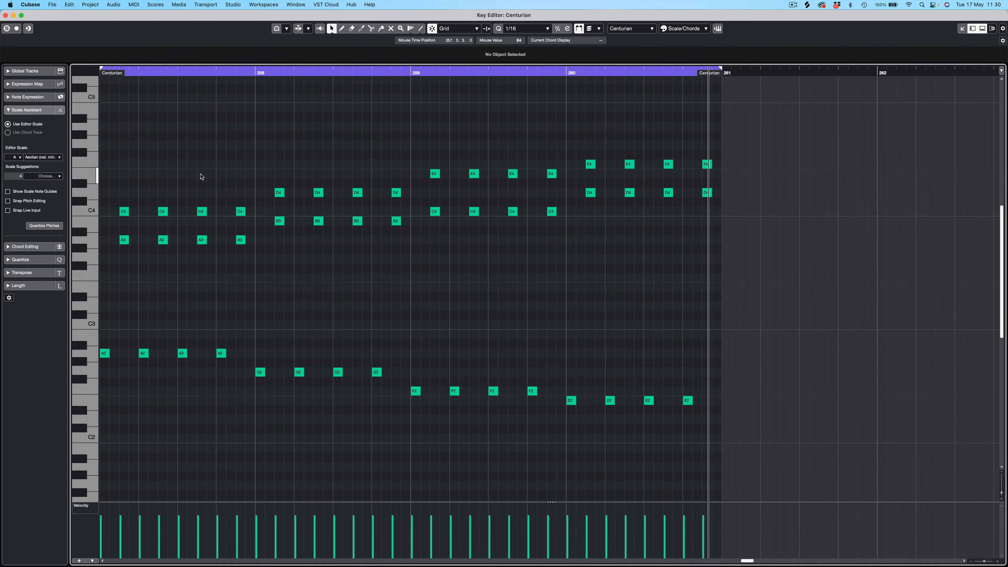
left_click_drag(247, 187, 592, 129)
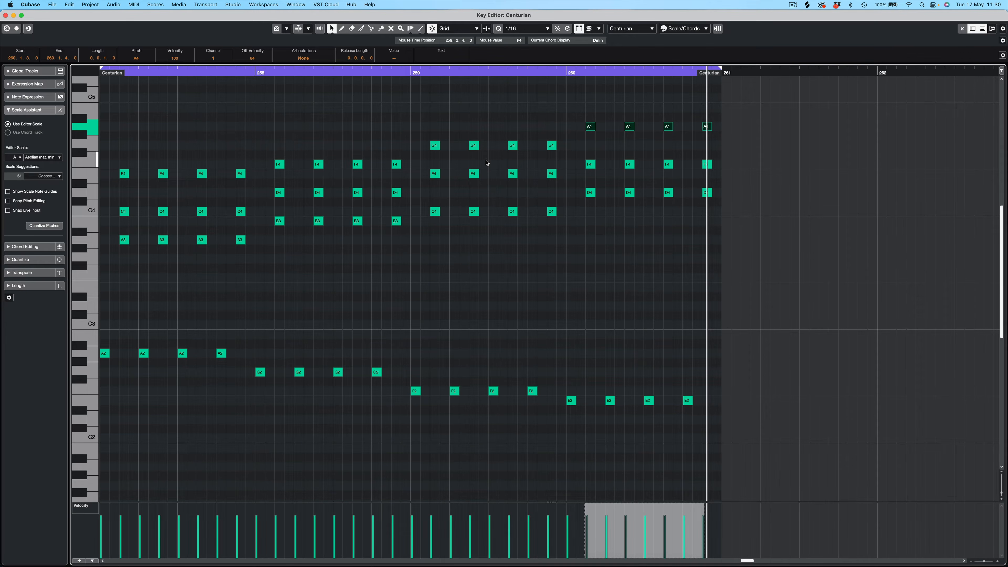
Try the top notes of bar 258 at G4 and audition the chord
left_click_drag(401, 152, 276, 169)
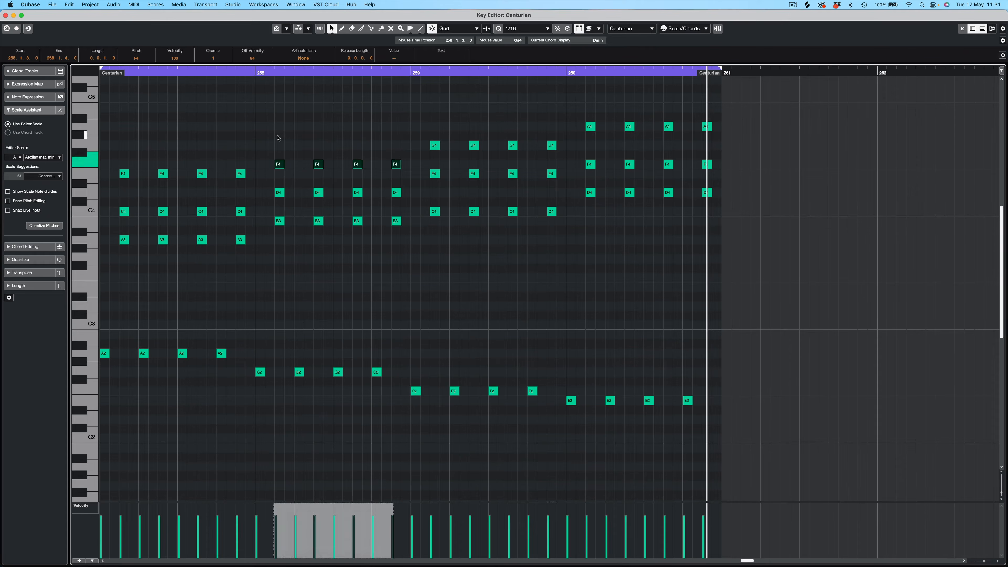
left_click_drag(241, 361, 404, 391)
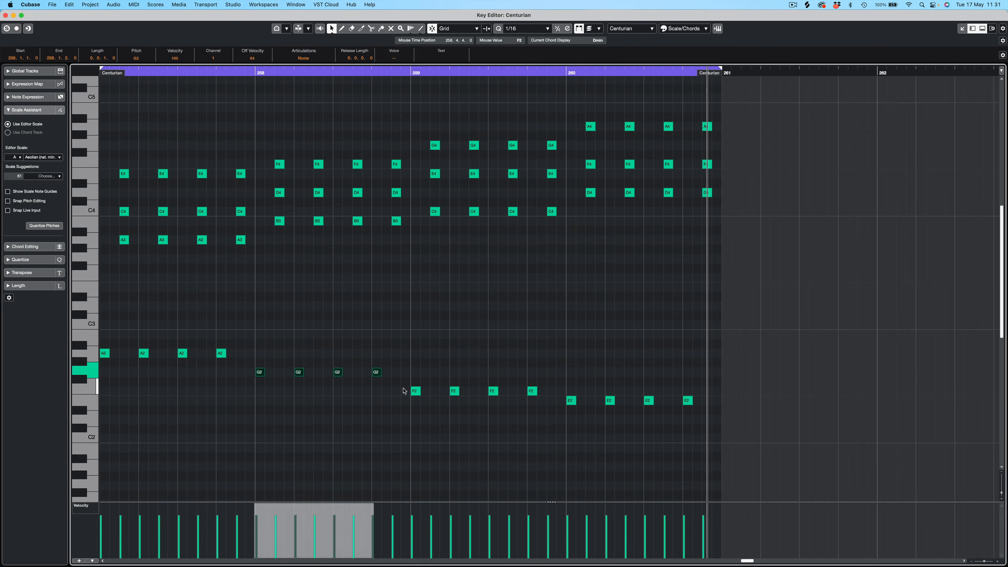
left_click_drag(399, 154, 267, 174)
key("Up")
key("Up")
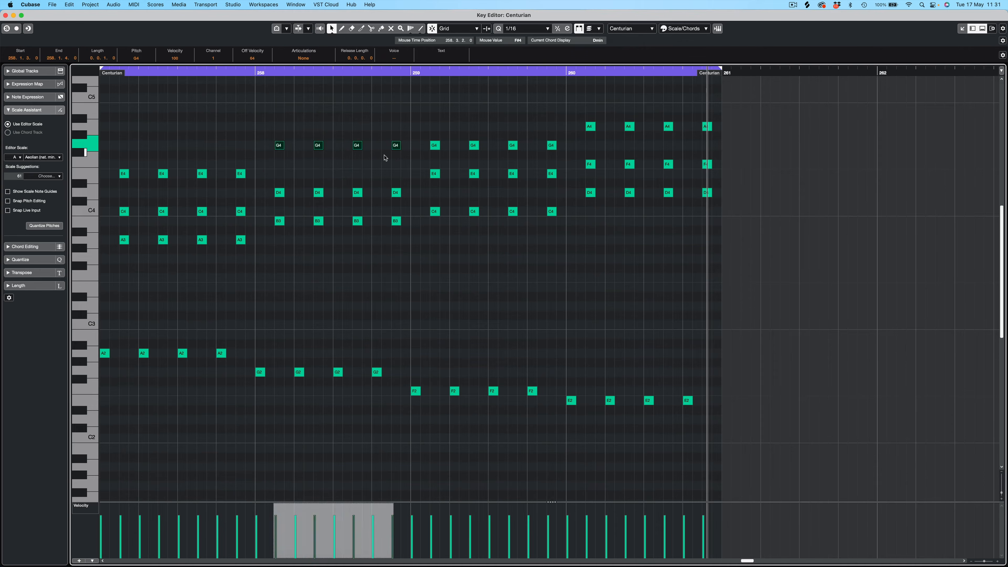
key("space")
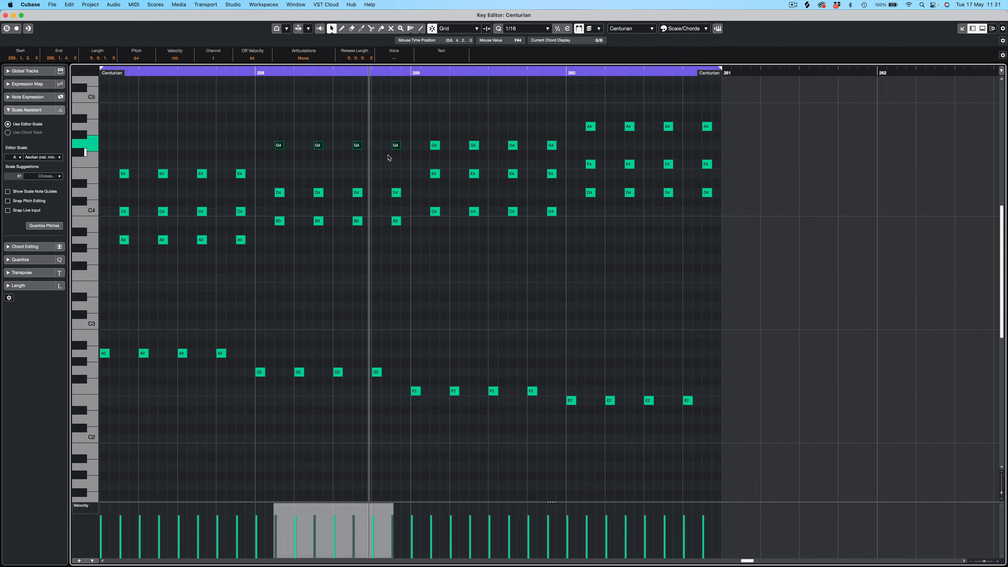
Set the top notes of bar 258 to E4 and audition the progression
key("Down")
key("Down")
key("Down")
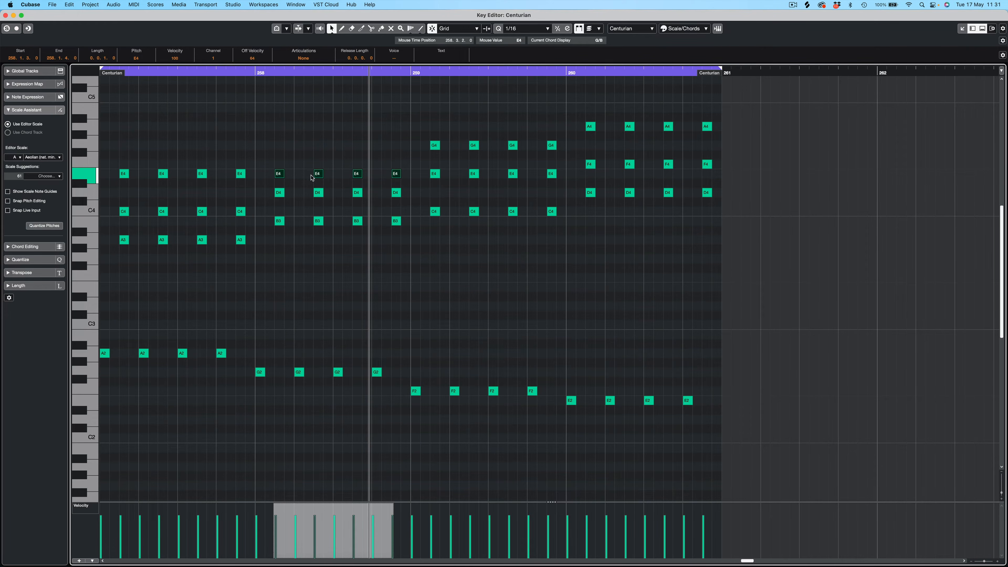
left_click_drag(267, 166, 427, 175)
left_click_drag(256, 196, 347, 232)
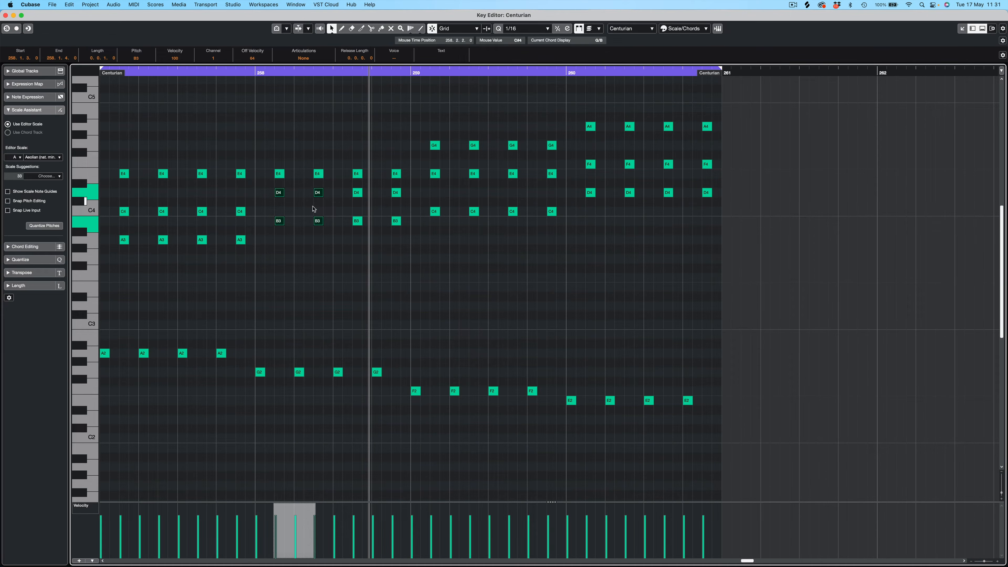
key("space")
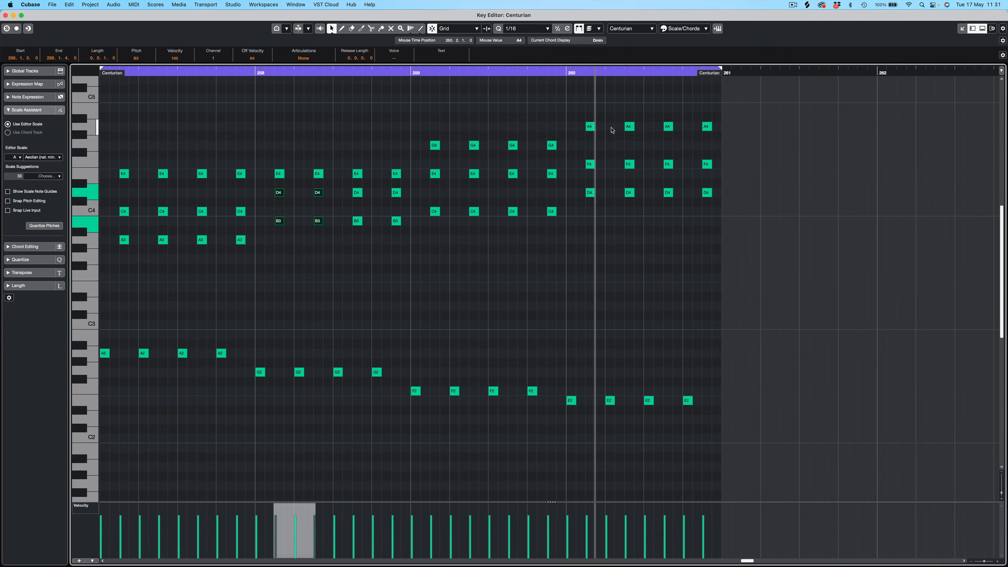
Raise the top notes of bar 260 to B4
left_click_drag(569, 120, 767, 141)
key("Up")
key("Up")
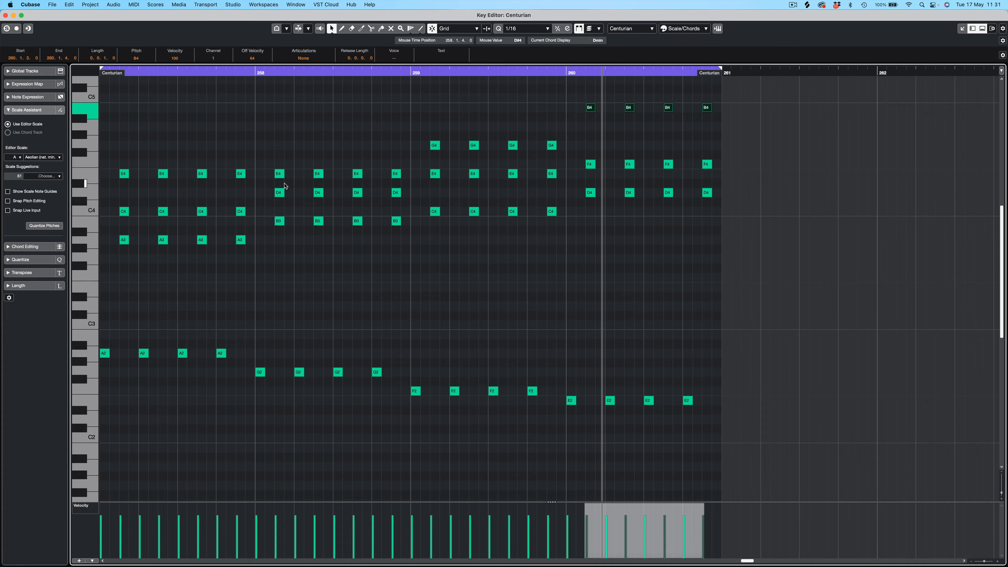
Try staggering the first upper chord of bar 258 into successive B3, D4 and E4 sixteenths and audition it
left_click_drag(280, 197, 268, 220)
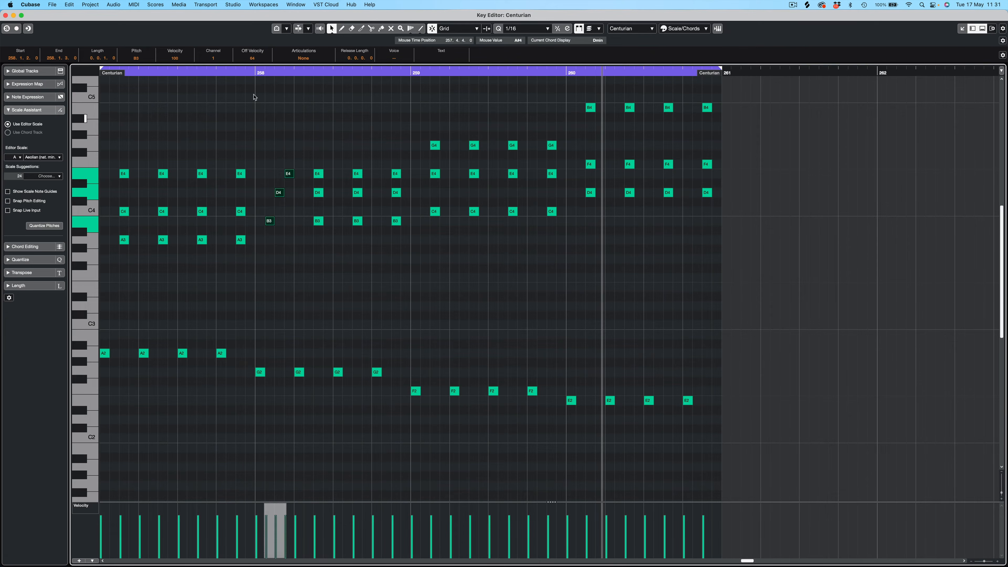
left_click(256, 74)
key("space")
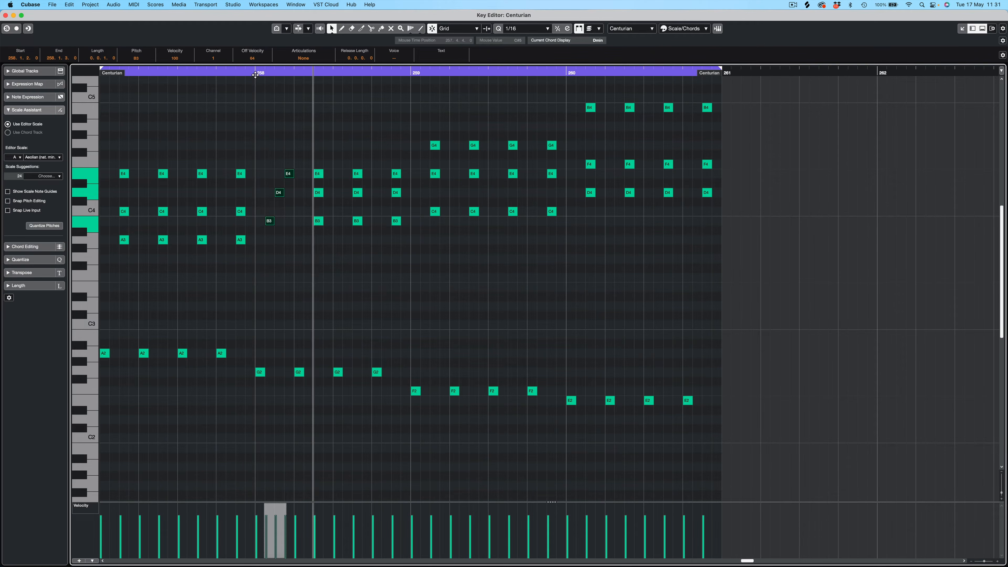
key("super+z")
key("super+z")
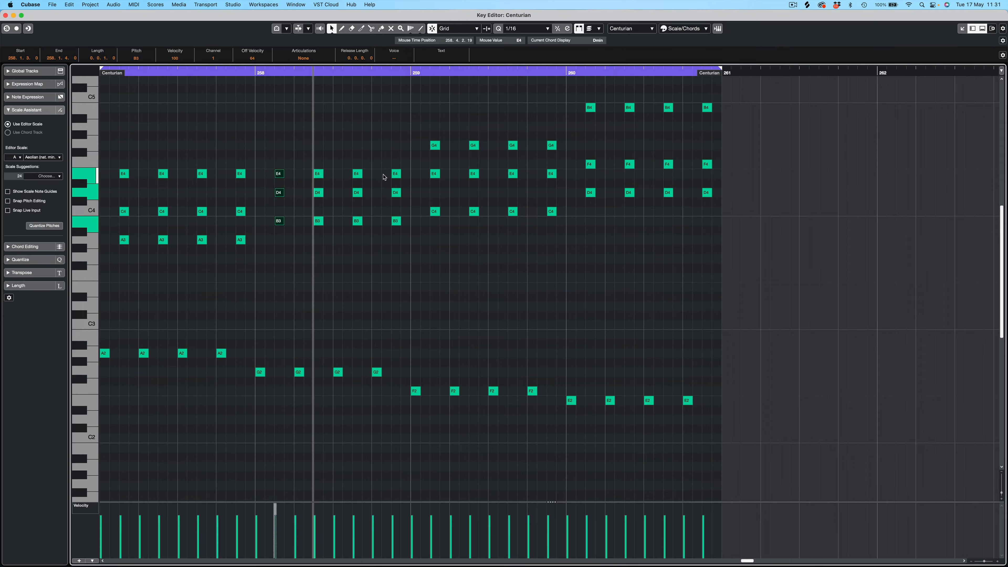
left_click(498, 112)
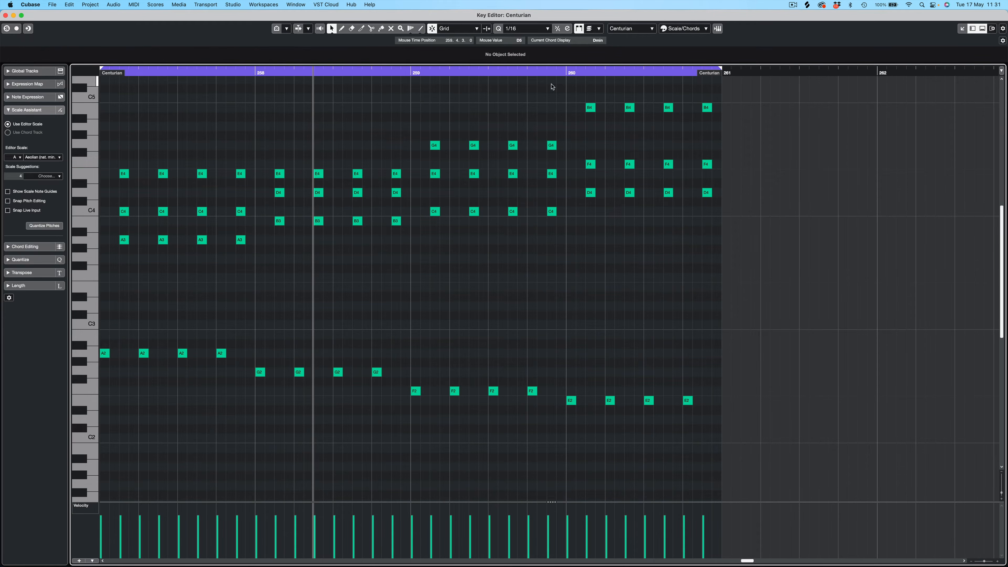
Audition the chords from bar 259 to hear the B4 notes against D4 and F4 in bar 260
left_click_drag(553, 87, 774, 128)
left_click_drag(492, 75, 433, 77)
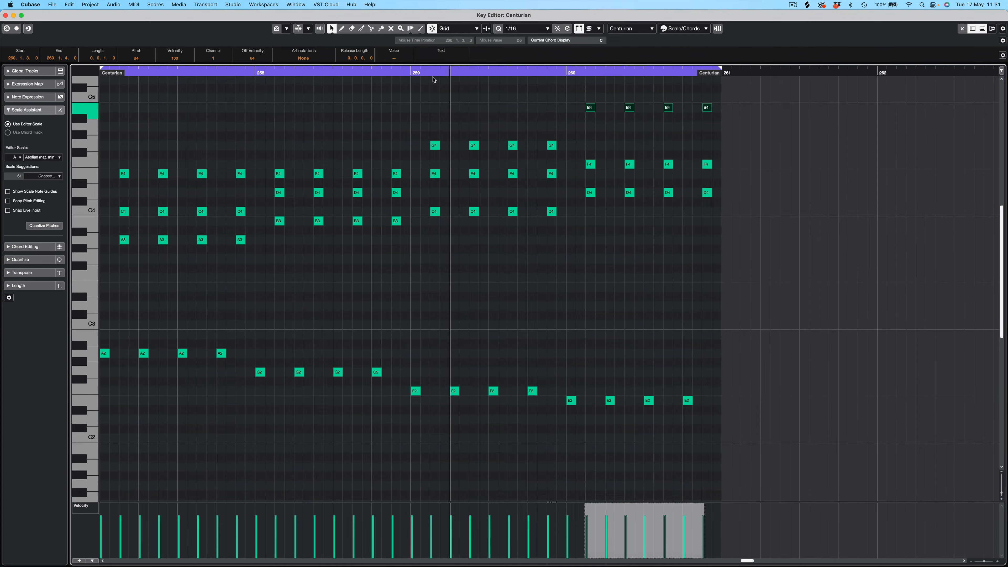
left_click(415, 77)
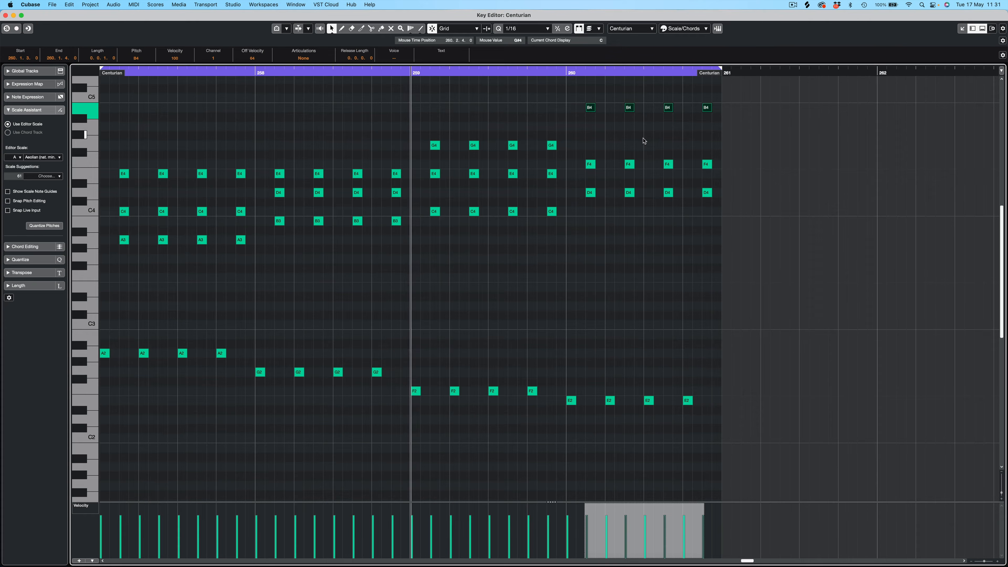
left_click_drag(568, 141, 770, 205)
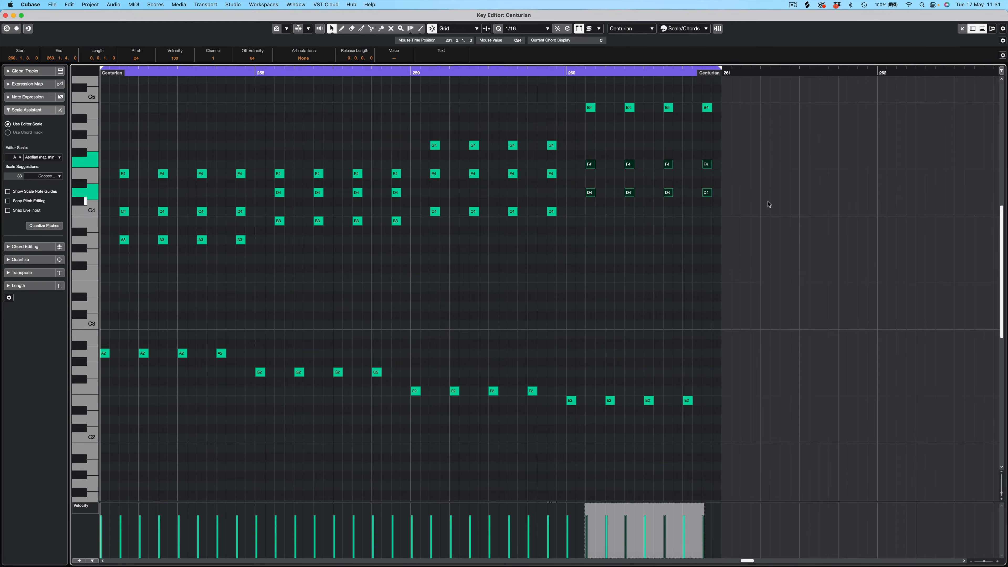
key("space")
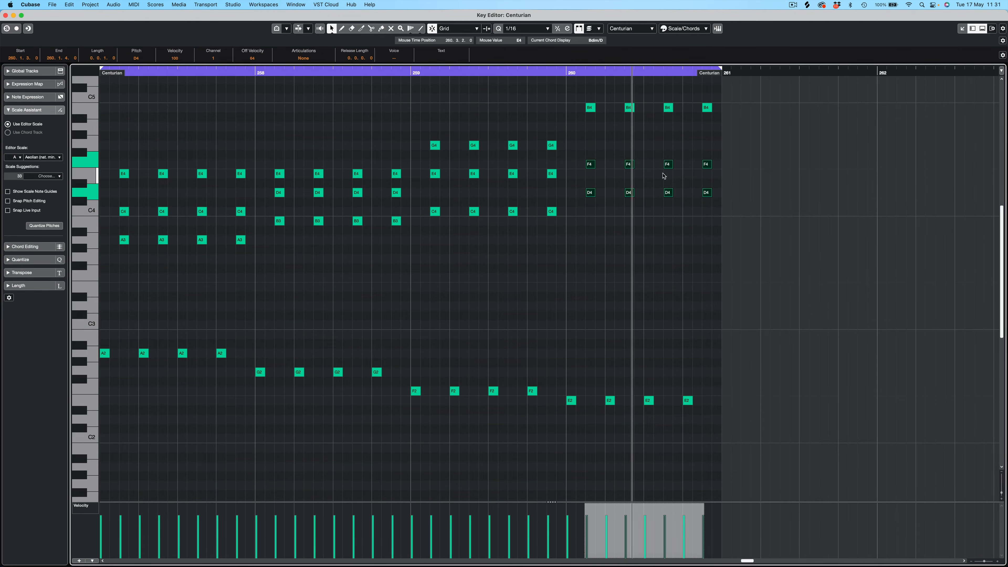
Try the top notes of bar 260 at C5 and audition them
left_click_drag(564, 103, 755, 119)
key("Up")
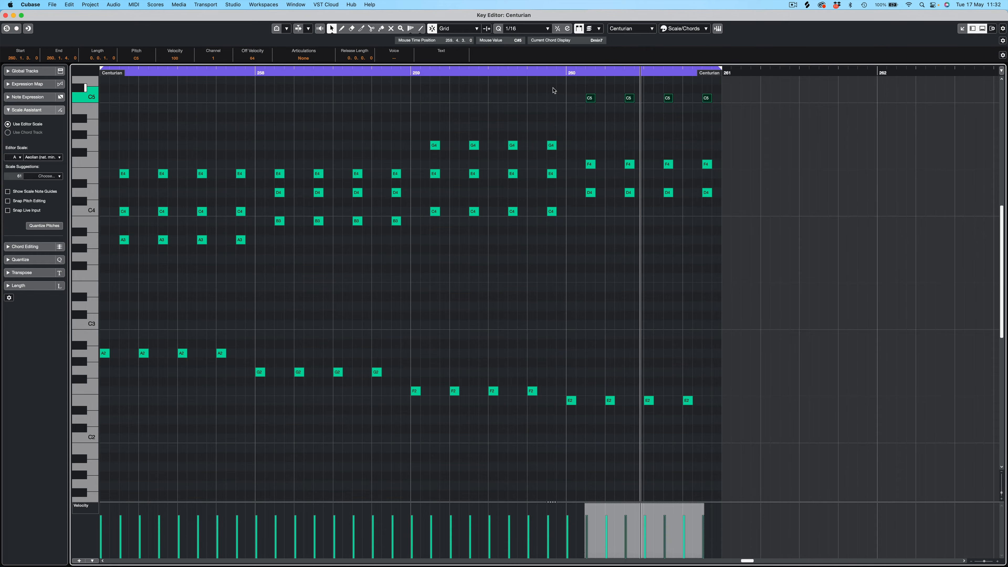
left_click_drag(570, 94, 737, 113)
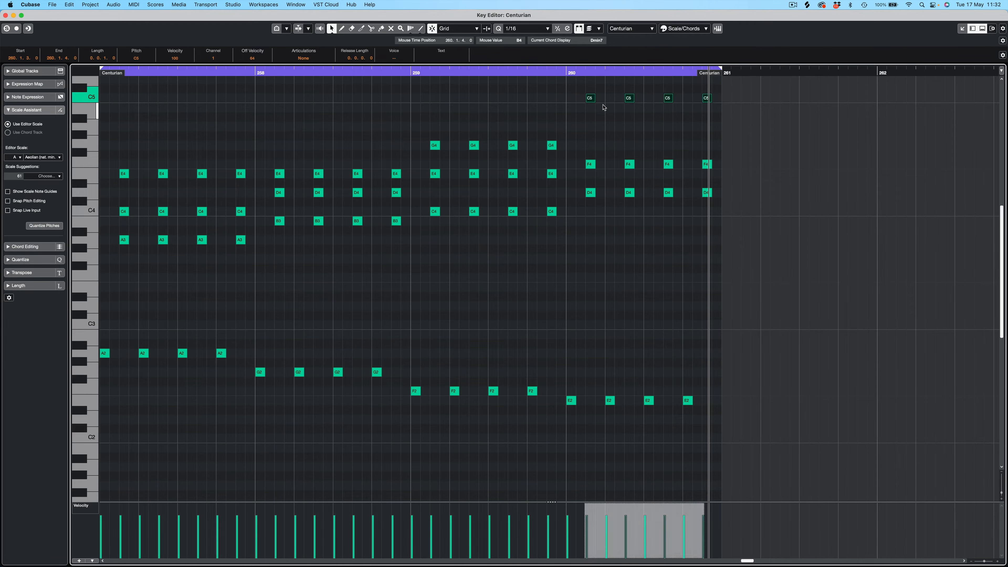
Lower the top notes of bar 260 to G4 and play back from the middle of bar 259
left_click_drag(590, 101, 749, 201)
left_click(358, 173)
left_click_drag(548, 135, 527, 149)
left_click_drag(508, 73, 491, 74)
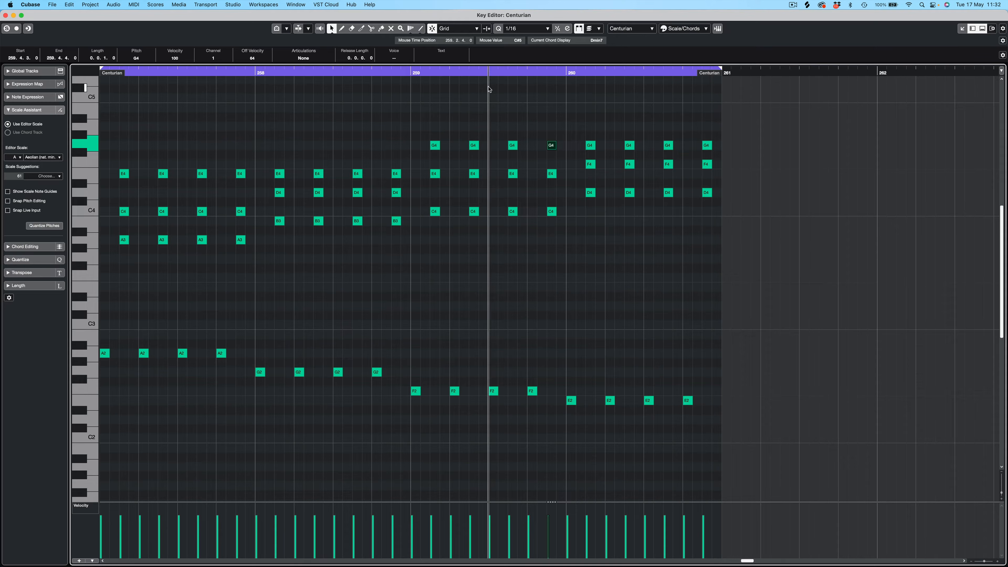
key("space")
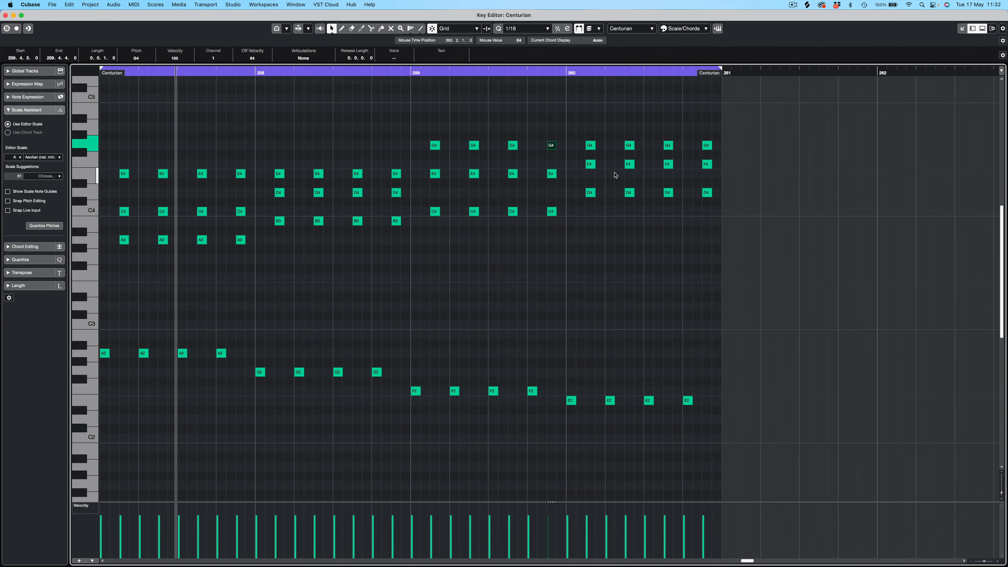
Set the cycle range to the eight-bar Centurian part at bar 261, open that part for editing and play it
key("Return")
left_click(400, 156)
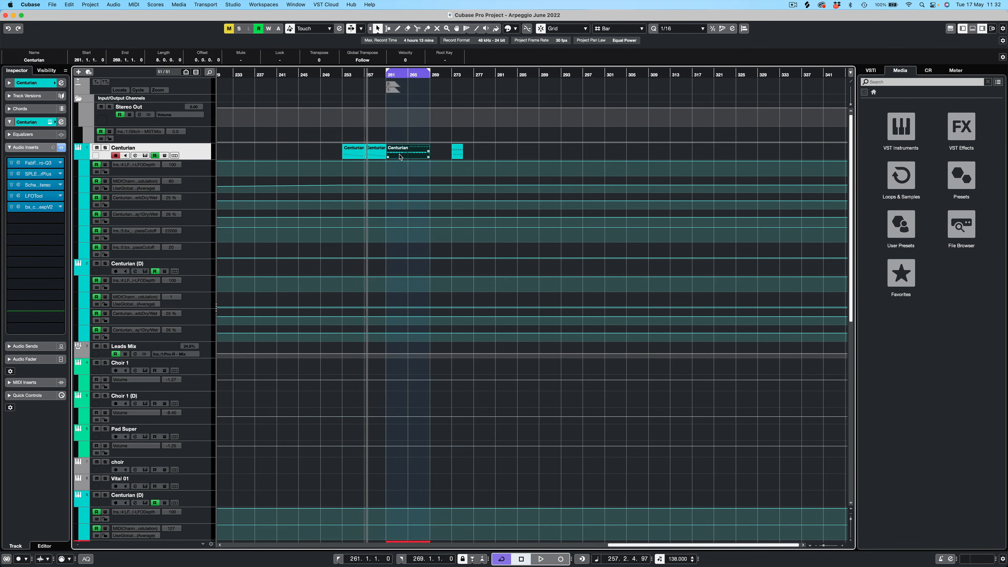
key("Return")
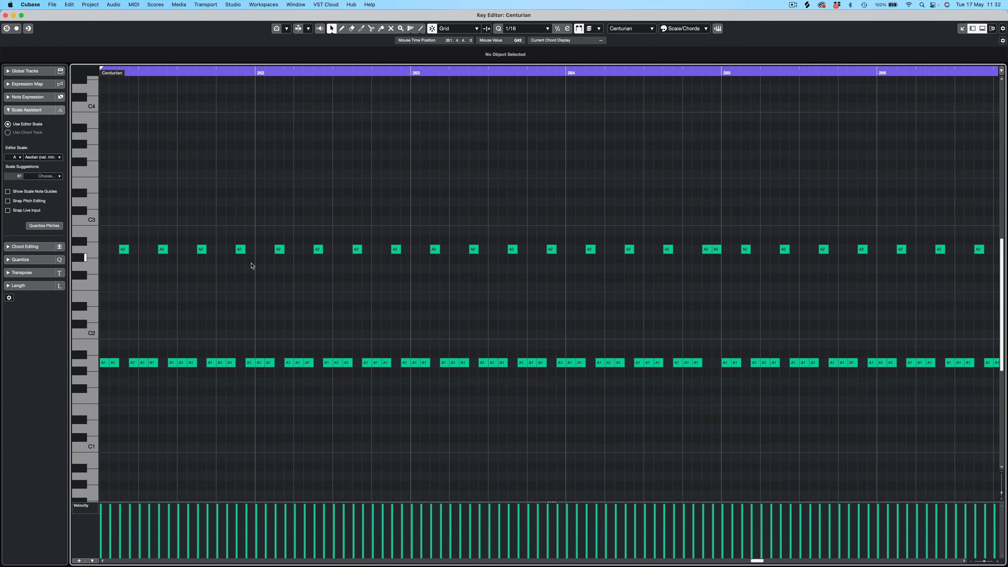
key("space")
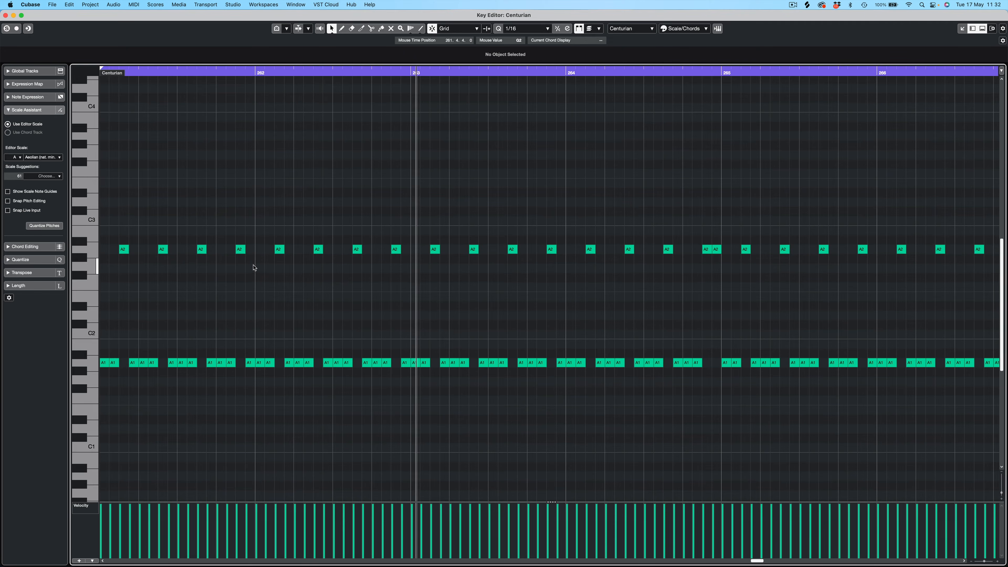
Stop playback and shorten the cycle range to end at bar 265
left_click(706, 251)
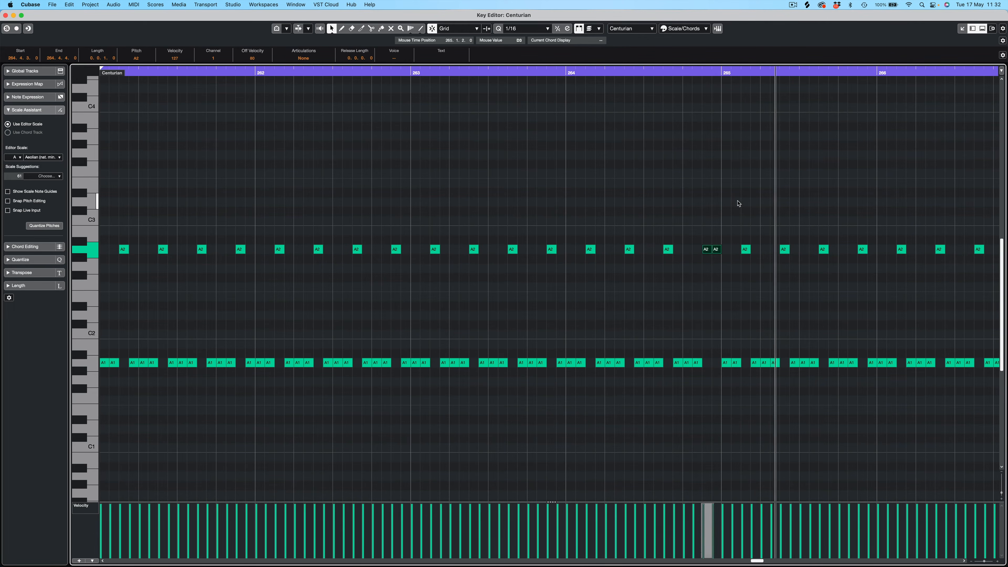
key("space")
left_click(721, 73, "alt")
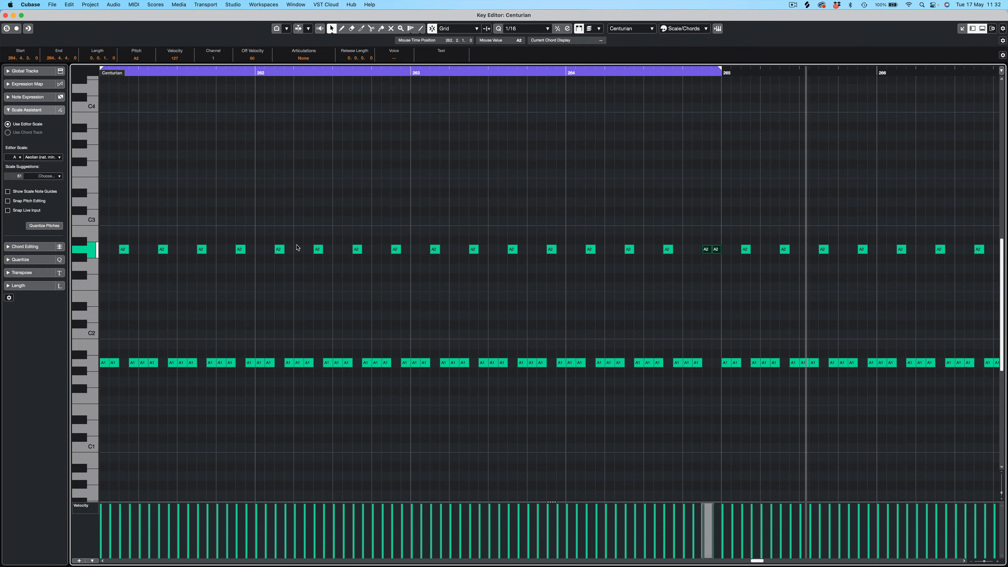
Raise the upper A2 notes of bar 262 to B2 and those of bar 263 to C3
left_click_drag(265, 239, 414, 282)
key("Up")
key("Up")
left_click_drag(419, 236, 539, 284)
key("Up")
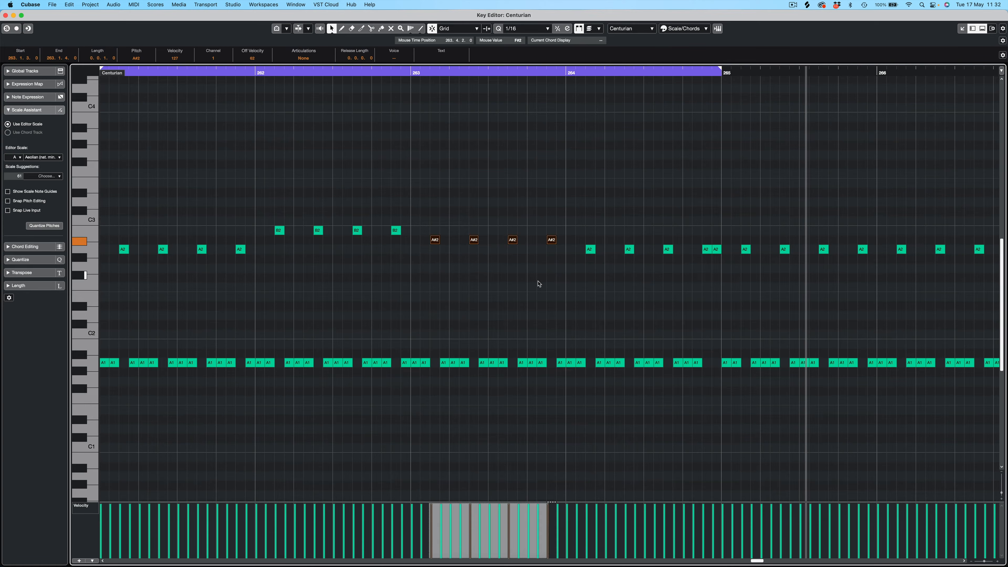
key("Up")
key("Up")
Raise all the upper A2 notes of bar 264, including the closing pair, to D3
left_click_drag(590, 235, 734, 274)
key("Up")
key("Up")
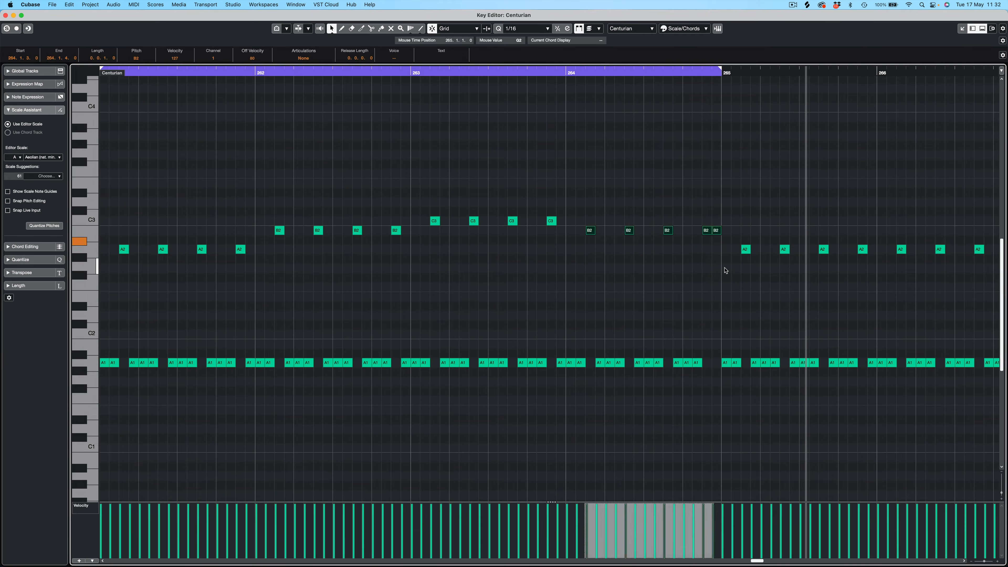
key("Up")
key("Up")
key("Up")
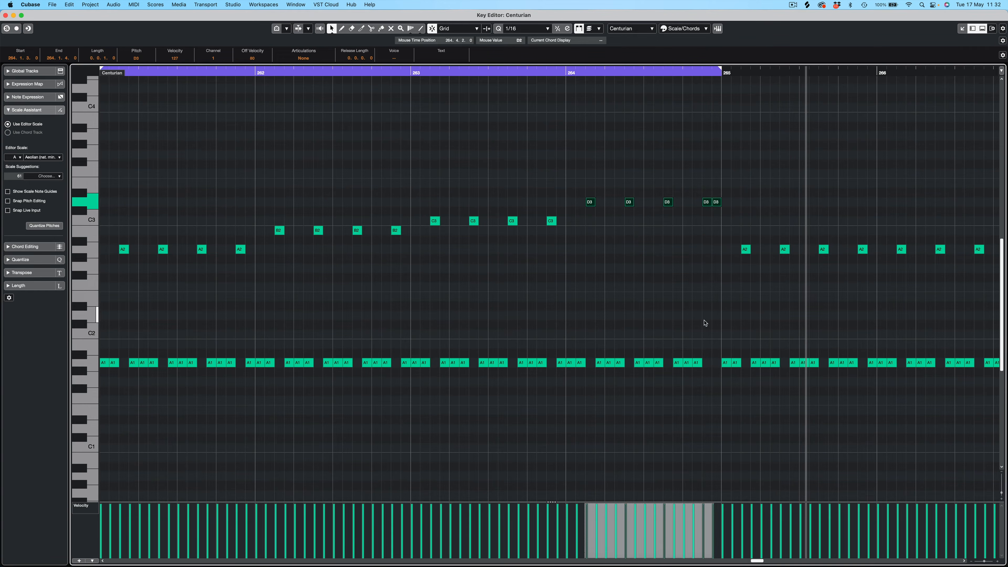
Lower the bass notes to G1 in bar 262, F1 in bar 263 and E1 in bar 264, and play the result
left_click_drag(703, 332, 259, 383)
key("Down")
key("Down")
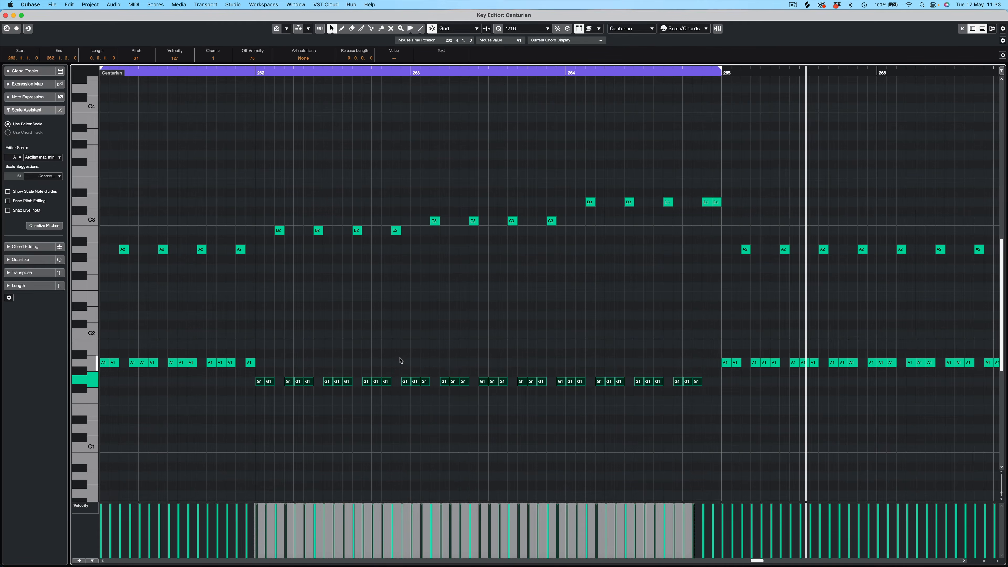
left_click_drag(416, 371, 568, 412)
key("Down")
key("Down")
key("Down")
key("Down")
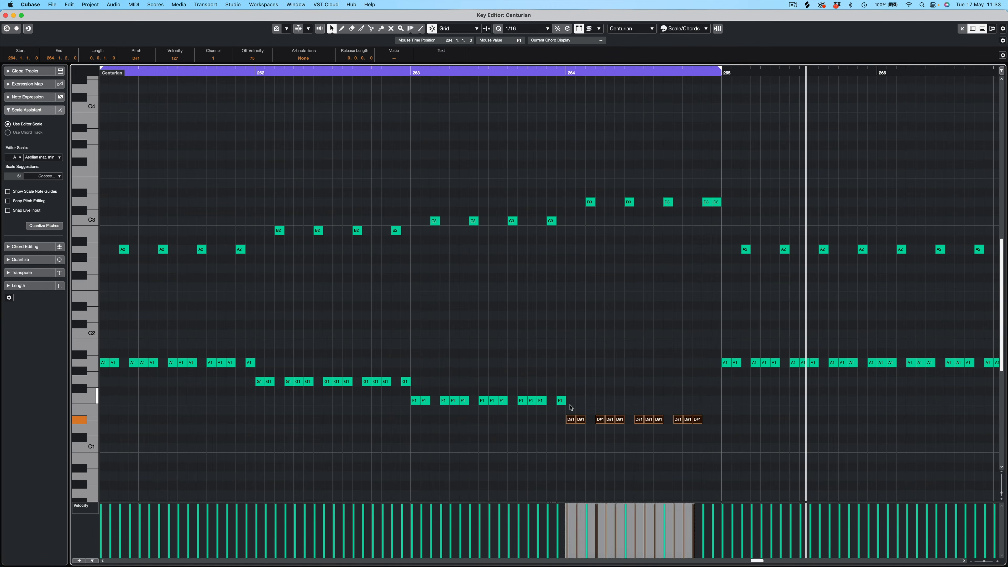
key("Up")
key("space")
left_click(565, 316)
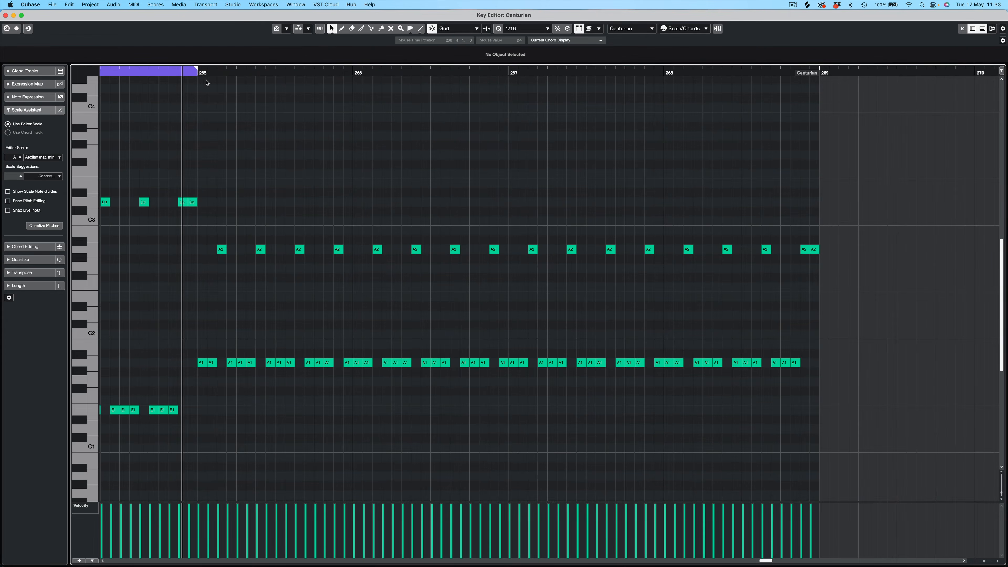
Set the cycle range to bars 265–269 and add a copy of that section's upper A2 notes at C3
left_click_drag(199, 71, 852, 83)
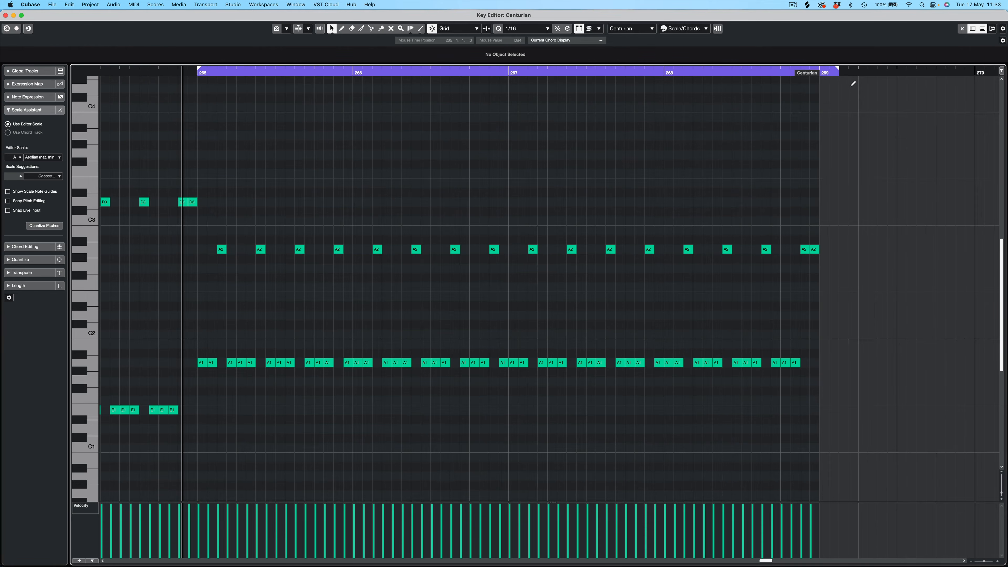
left_click_drag(831, 191, 222, 221)
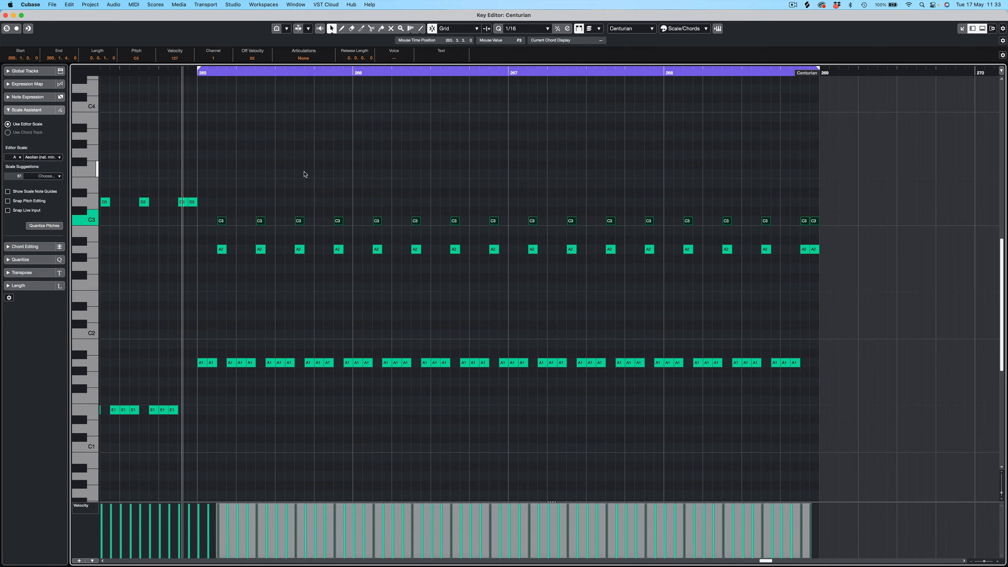
Raise the upper note pairs to B2 and D3 in bar 266, C3 and E3 in bar 267, and D3 and F3 in bar 268
left_click_drag(355, 209, 498, 265)
key("Up")
key("Up")
left_click_drag(525, 185, 828, 271)
key("Up")
key("Up")
key("Up")
key("Up")
key("Up")
key("Up")
key("Up")
key("Up")
key("Up")
Lower the bass notes to G1 in bar 266, F1 in bar 267 and E1 in bar 268, and close the editor
left_click_drag(863, 382, 356, 359)
key("Down")
key("Down")
left_click_drag(837, 353, 512, 395)
key("Down")
key("Down")
left_click_drag(817, 351, 664, 409)
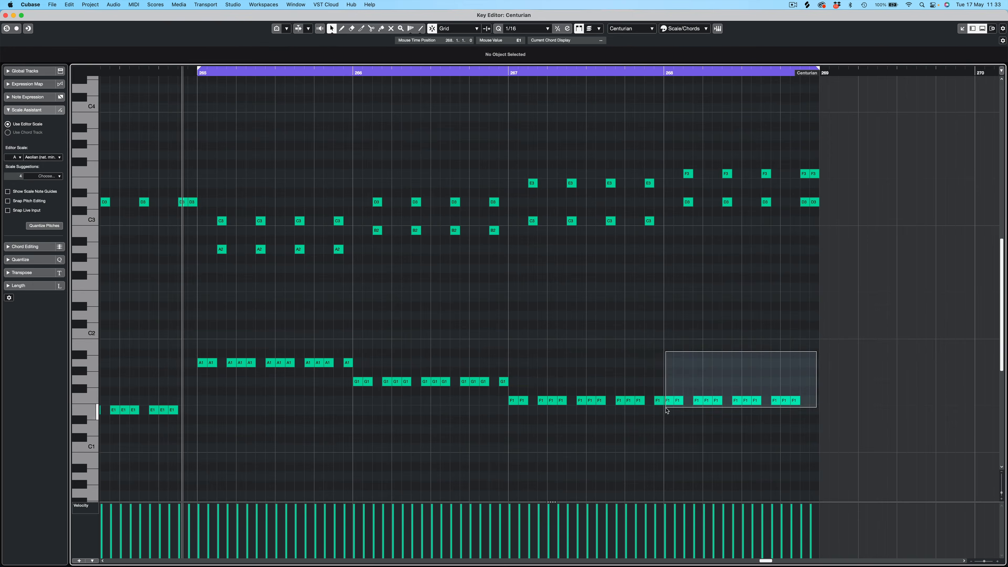
key("Down")
key("Return")
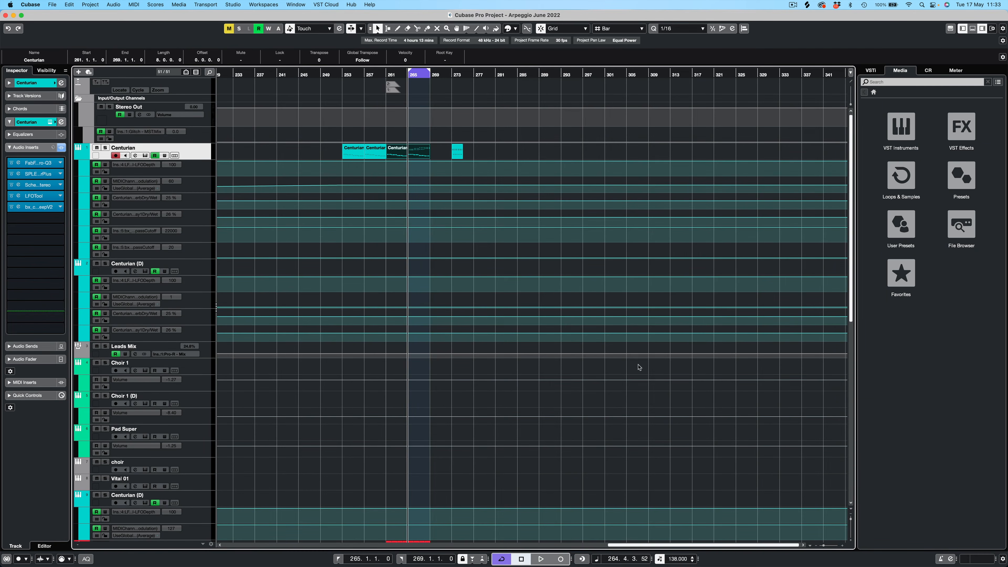
Set the cycle range to the eight-bar part at bar 261 and play it through while viewing all its notes in the editor
left_click(417, 136)
left_click(404, 152)
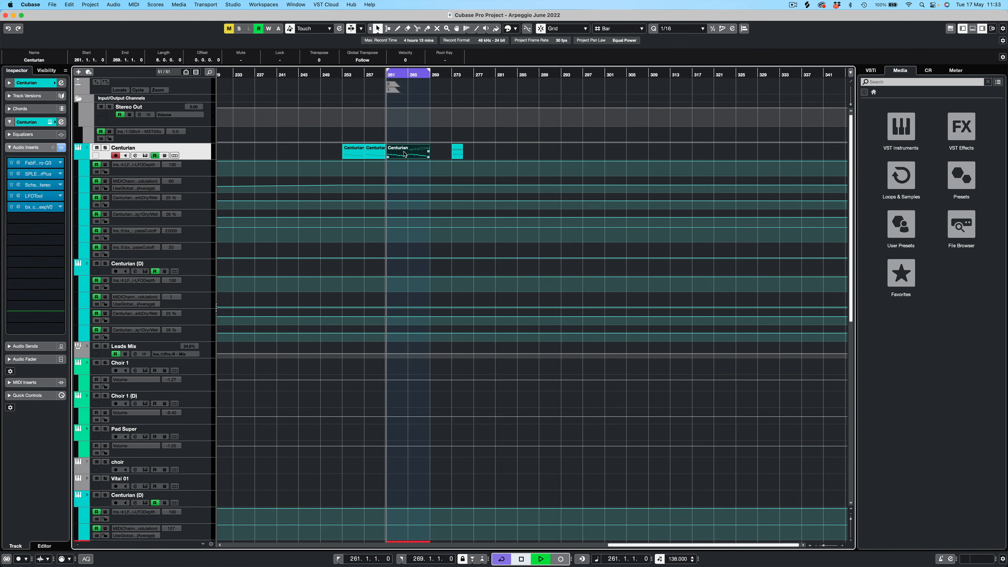
key("Return")
key("g")
key("g")
key("g")
key("g")
key("g")
key("g")
key("g")
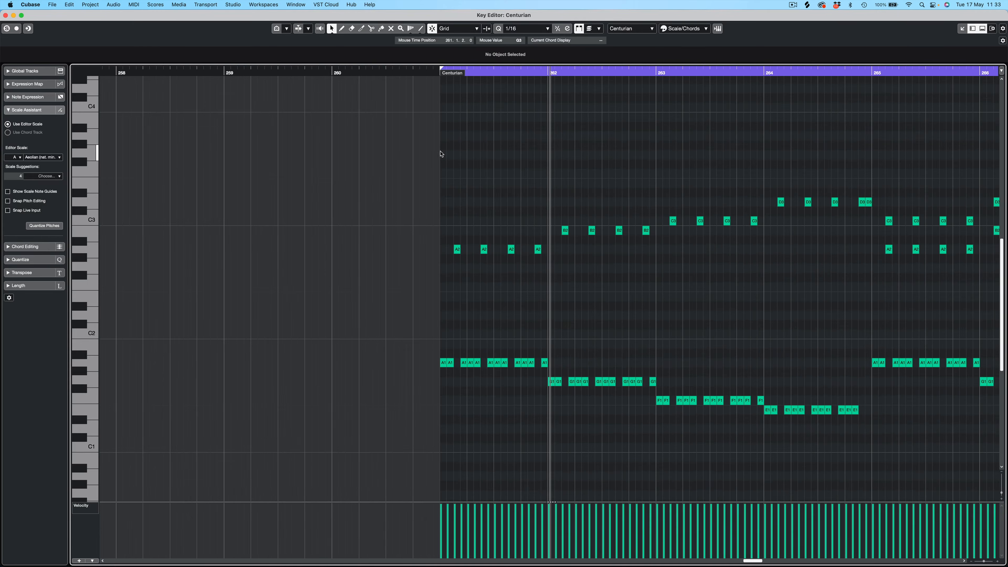
scroll(528, 164, "right", 5)
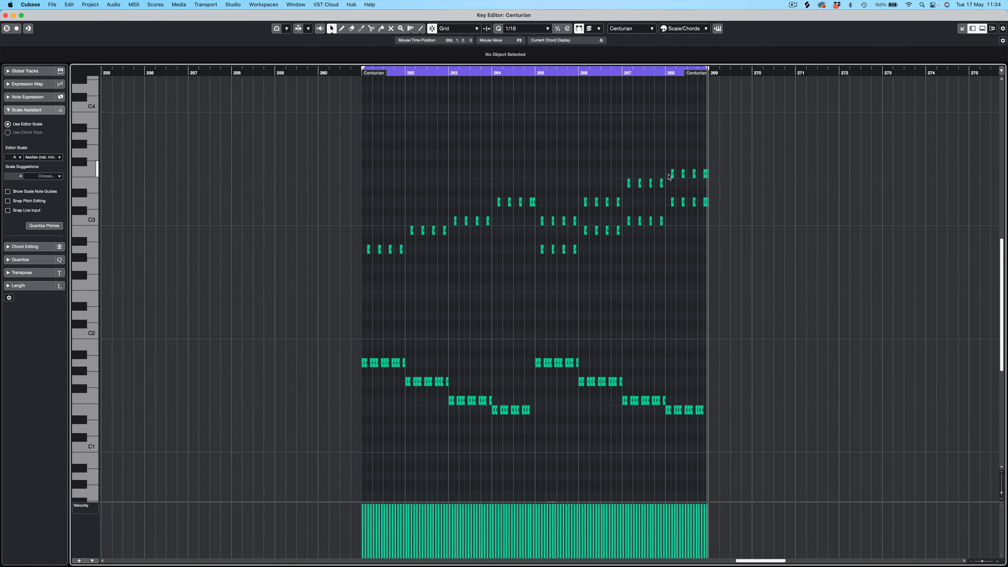
key("Return")
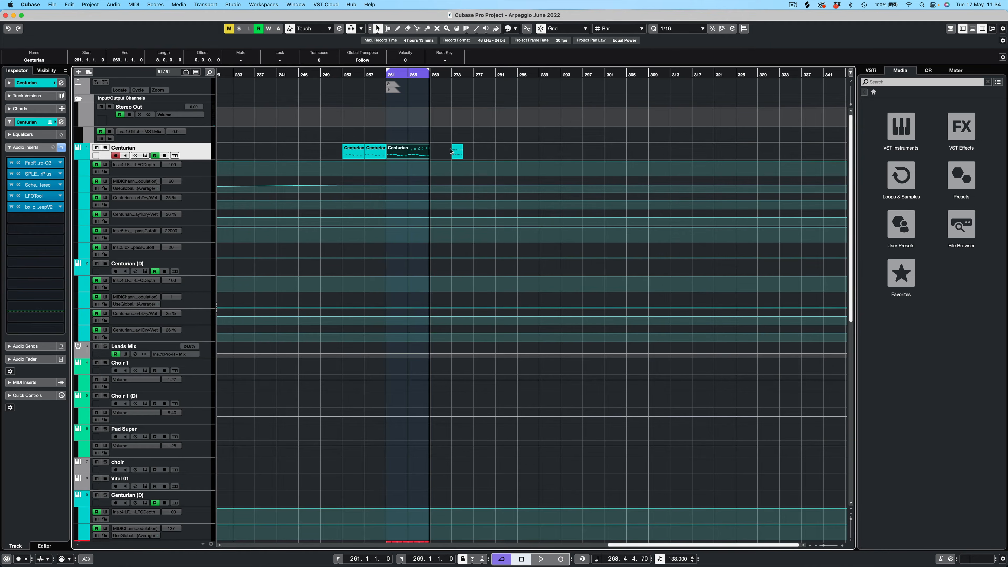
Move the short part at bar 273 to bar 291 and duplicate the eight-bar part from bar 261 to bar 269
left_click_drag(461, 152, 556, 152)
key("super+z")
left_click(459, 151)
left_click(415, 153)
key("super+d")
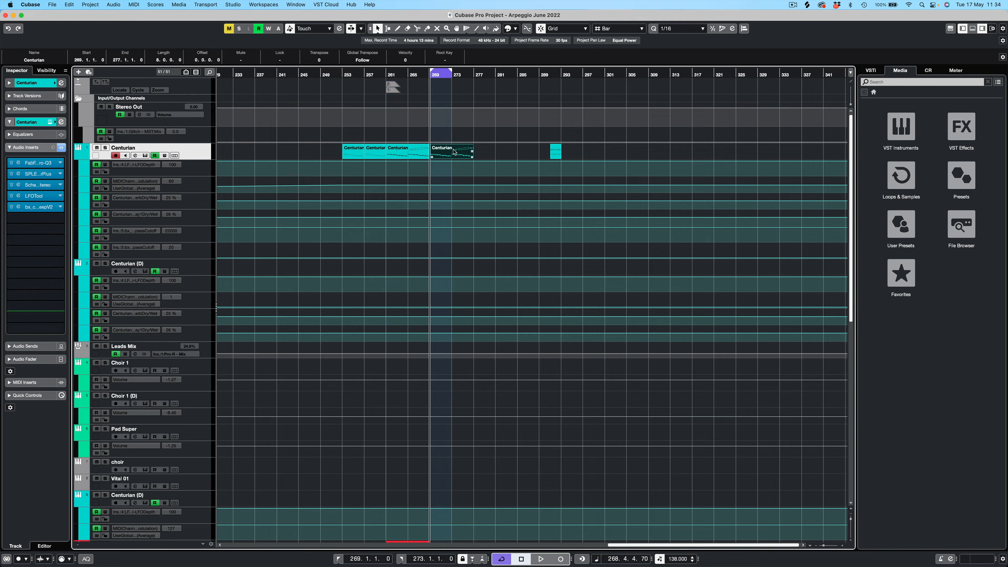
Examine the notes of the duplicated eight-bar part at bar 269 in the editor
double_click(455, 152)
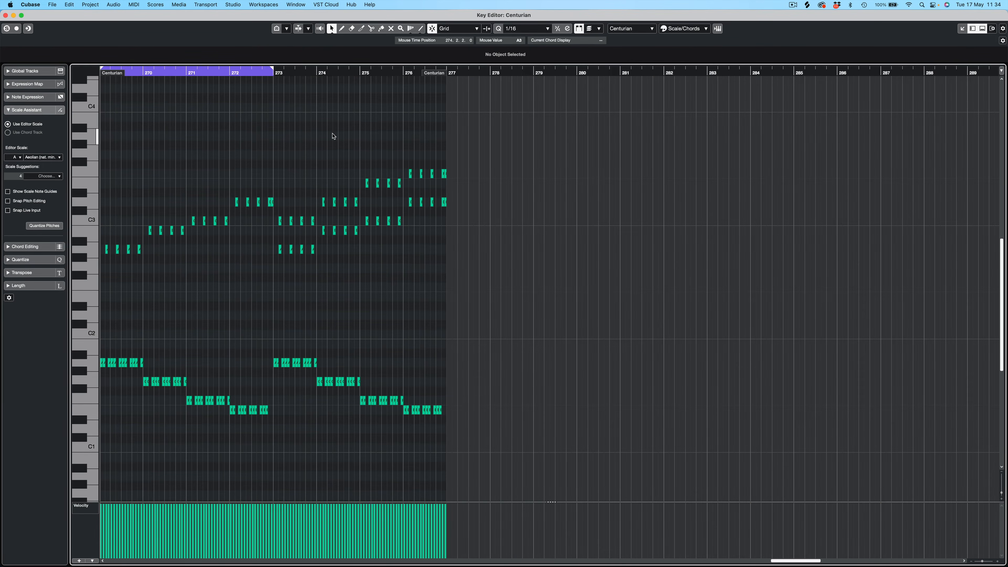
key("Return")
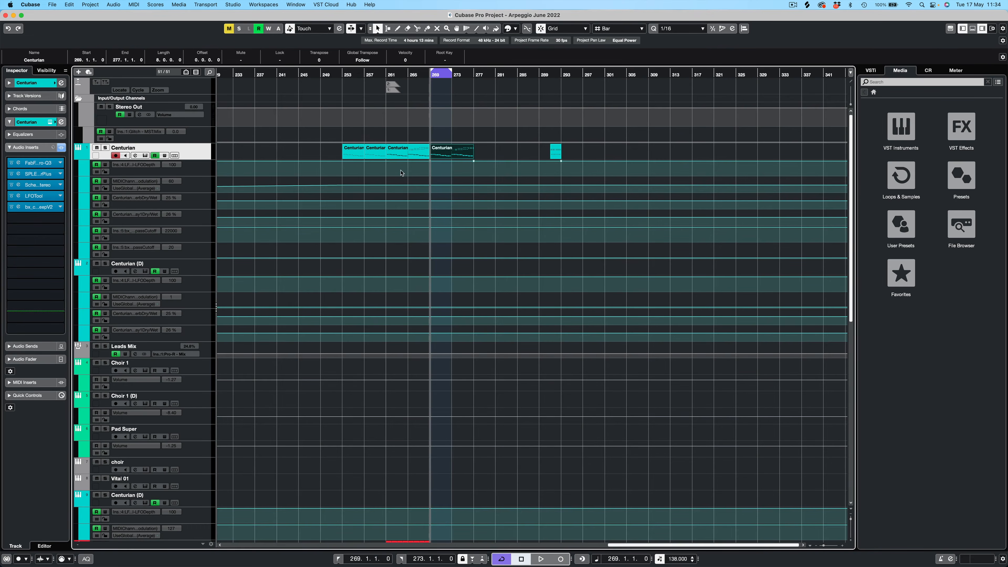
double_click(443, 150)
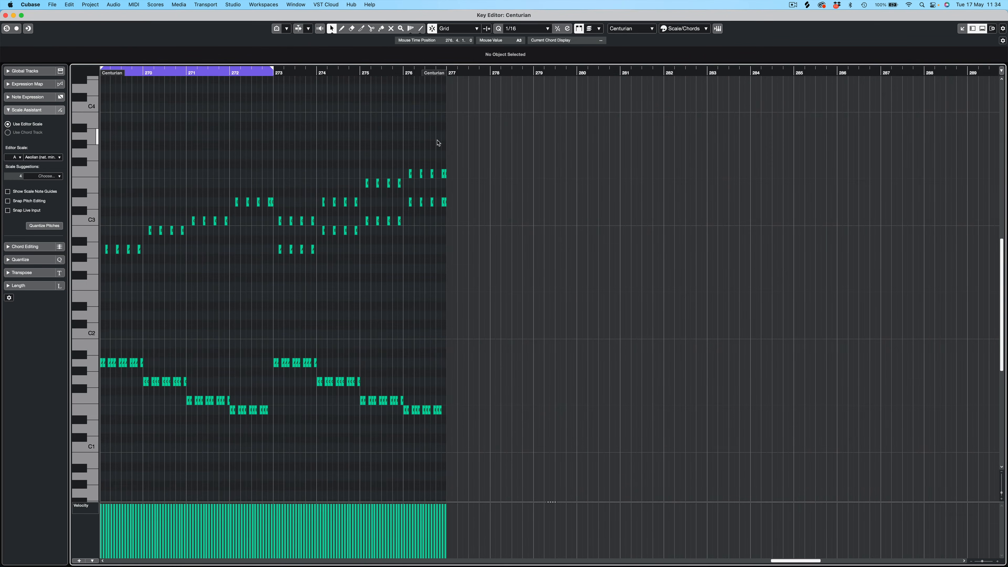
key("h")
key("h")
key("h")
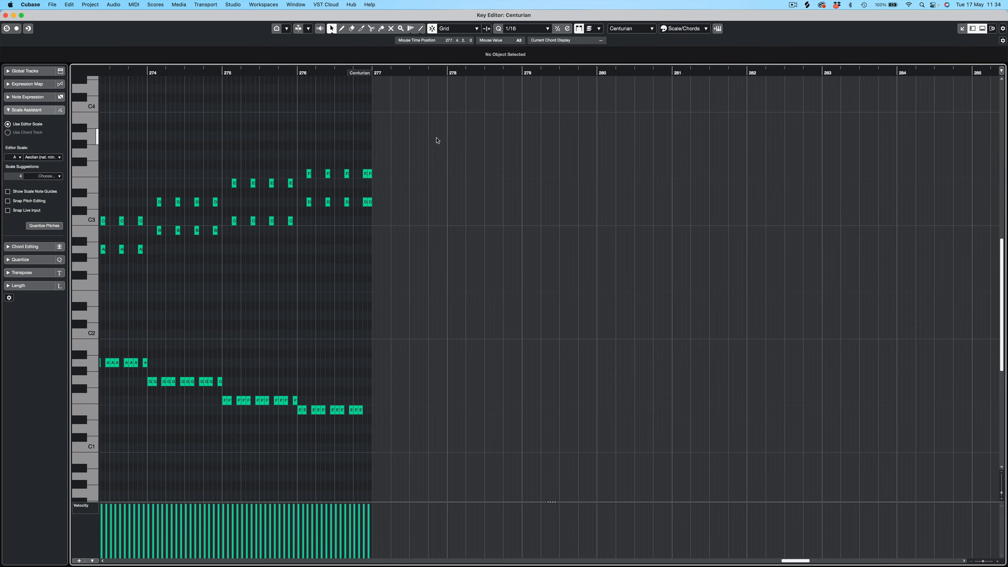
key("h")
key("h")
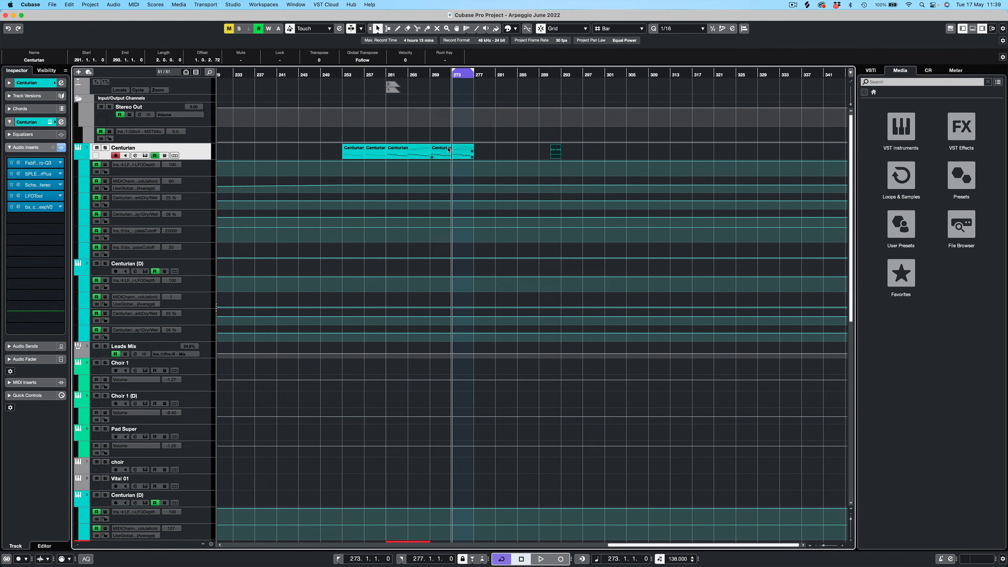
Split the eight-bar Centurian part starting at bar 269 into two four-bar parts at bar 273
left_click(450, 157)
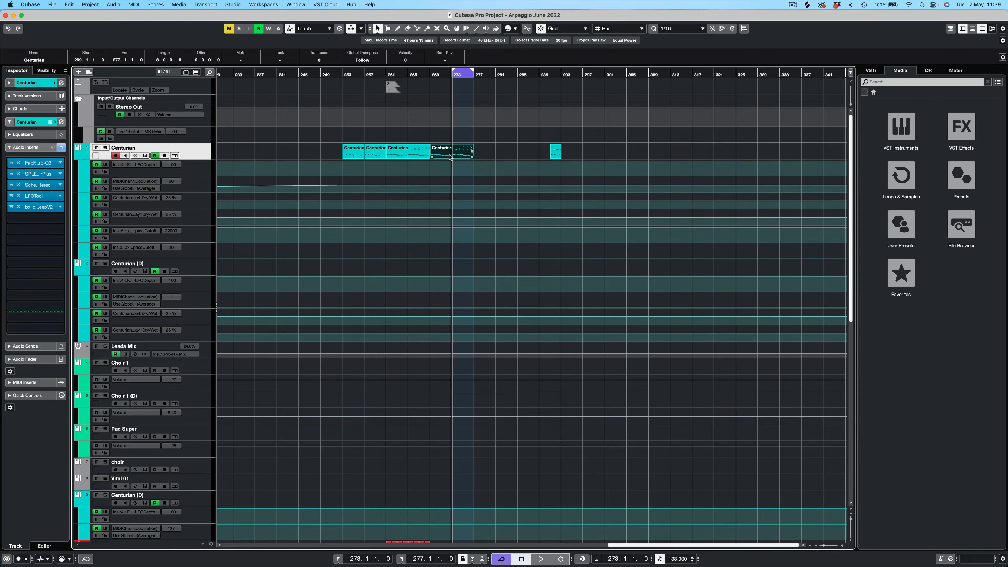
left_click(415, 29)
left_click(453, 152)
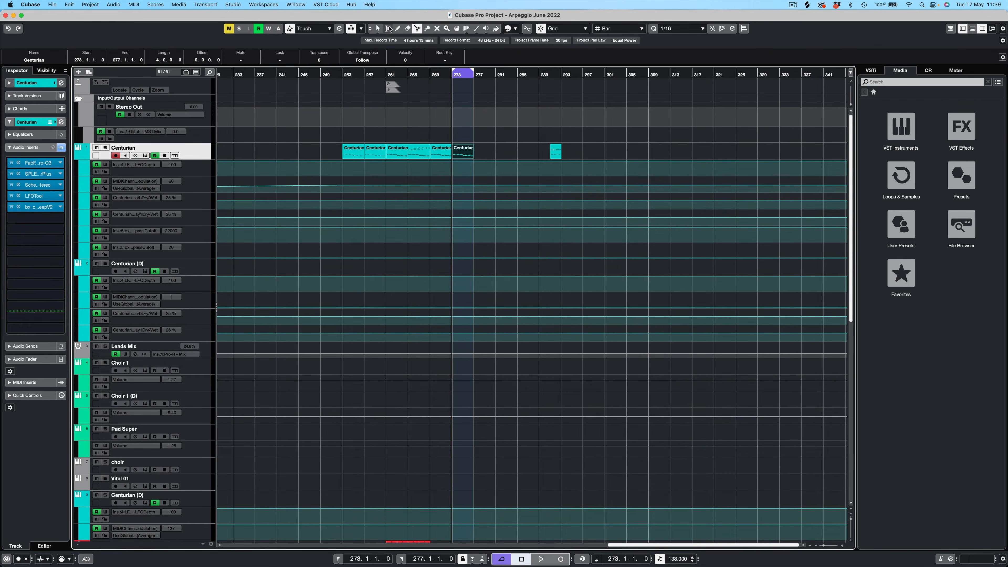
Copy the four-bar part at bar 269 to bar 279, set the cycle range around the copy and open it for editing
left_click(438, 142)
left_click(442, 153)
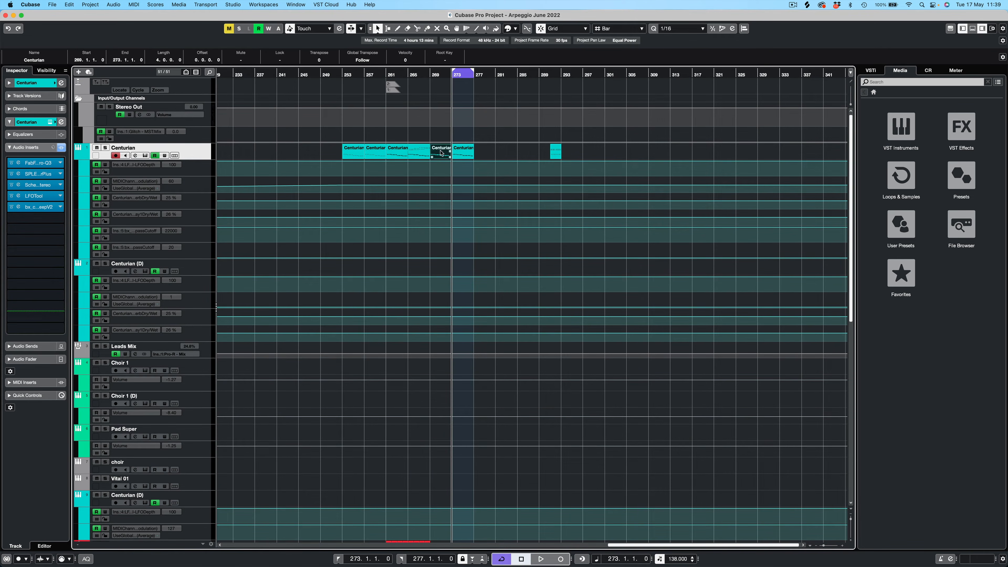
left_click_drag(439, 152, 492, 153)
key("p")
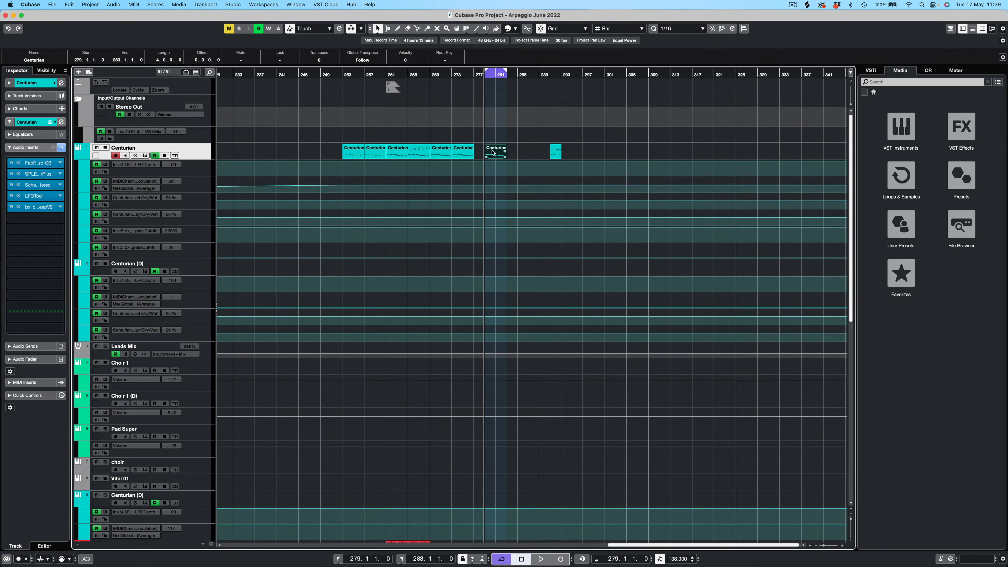
double_click(492, 153)
Raise the upper A2 notes from bar 280 to the end of the part to C3
left_click_drag(431, 201, 178, 375)
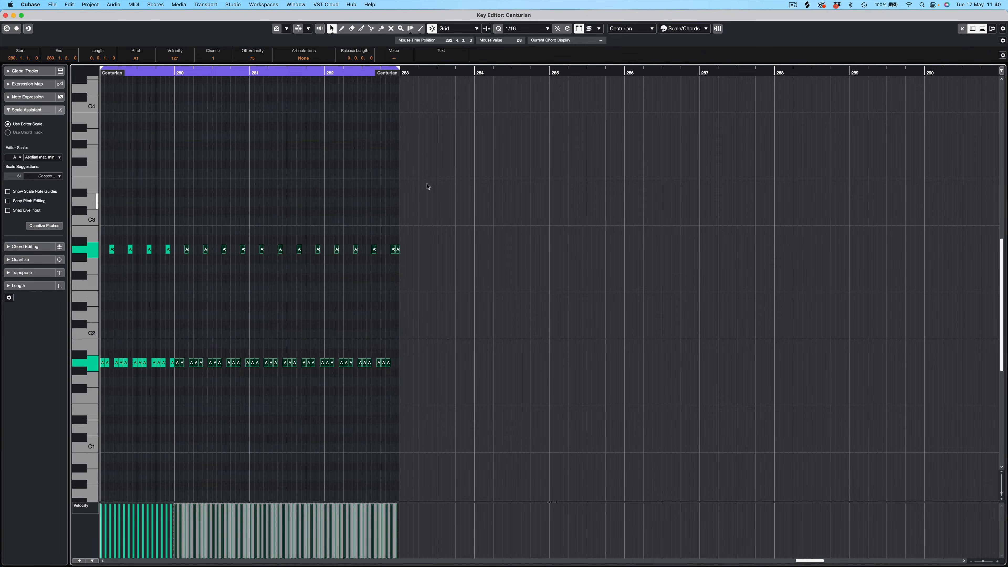
left_click_drag(447, 193, 184, 264)
key("Up")
key("Up")
key("Up")
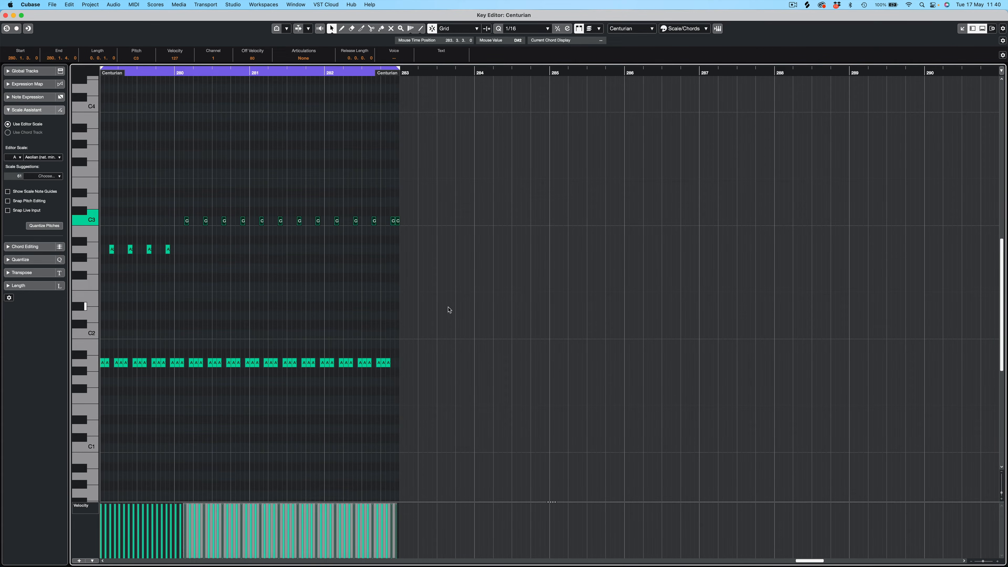
Lower the bass notes from bar 280 to the end of the part to F1 and audition the change
left_click_drag(448, 307, 180, 384)
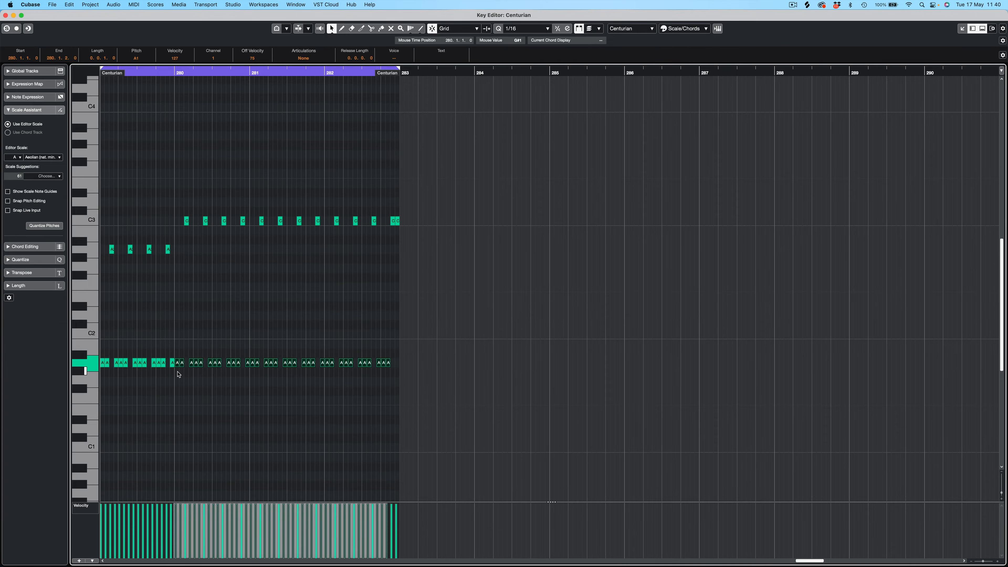
key("Down")
key("Down")
key("Down")
key("Down")
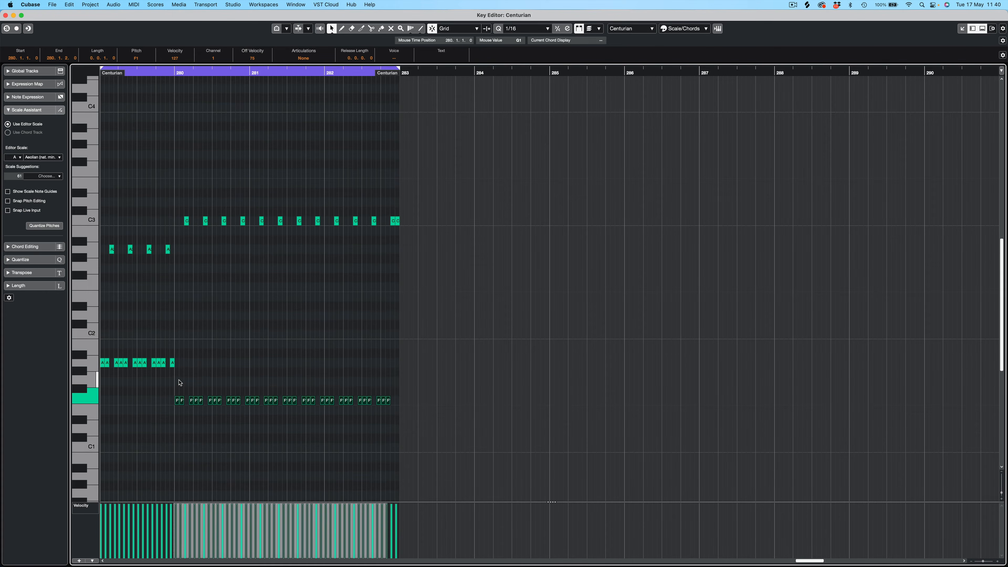
left_click(211, 355)
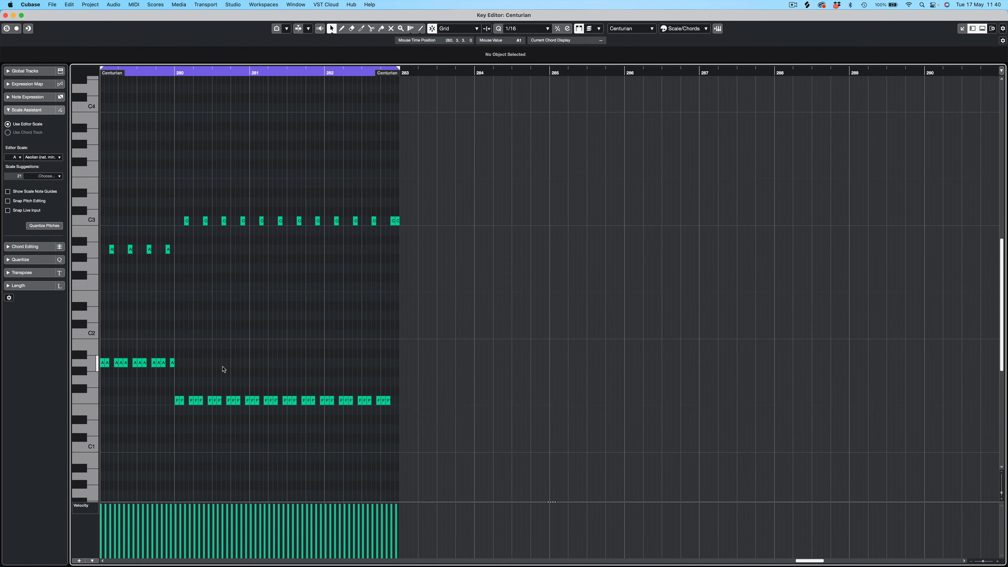
key("space")
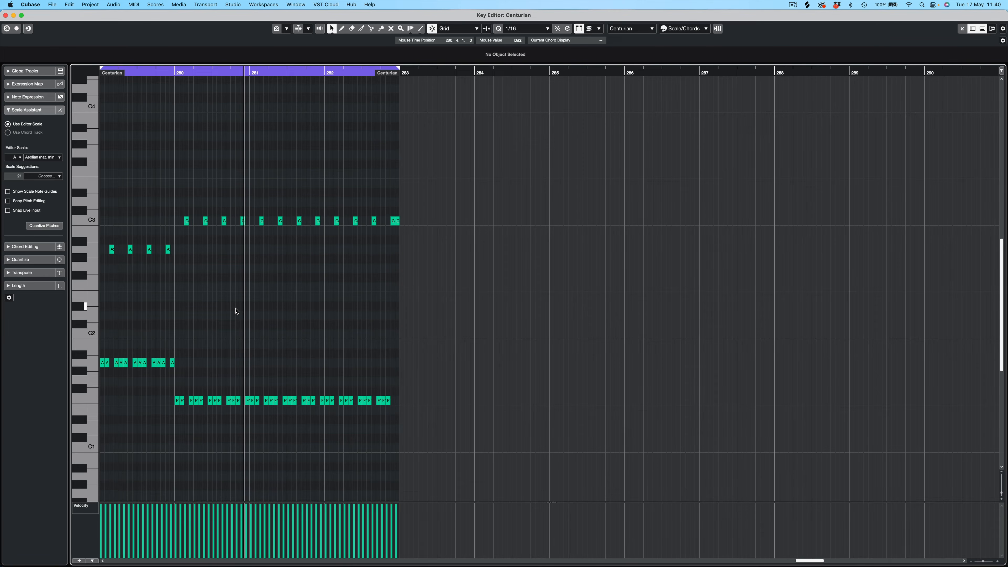
Lower the bass notes from bar 281 to the end of the part to D1 and raise the upper notes there to E3
left_click_drag(489, 189, 262, 412)
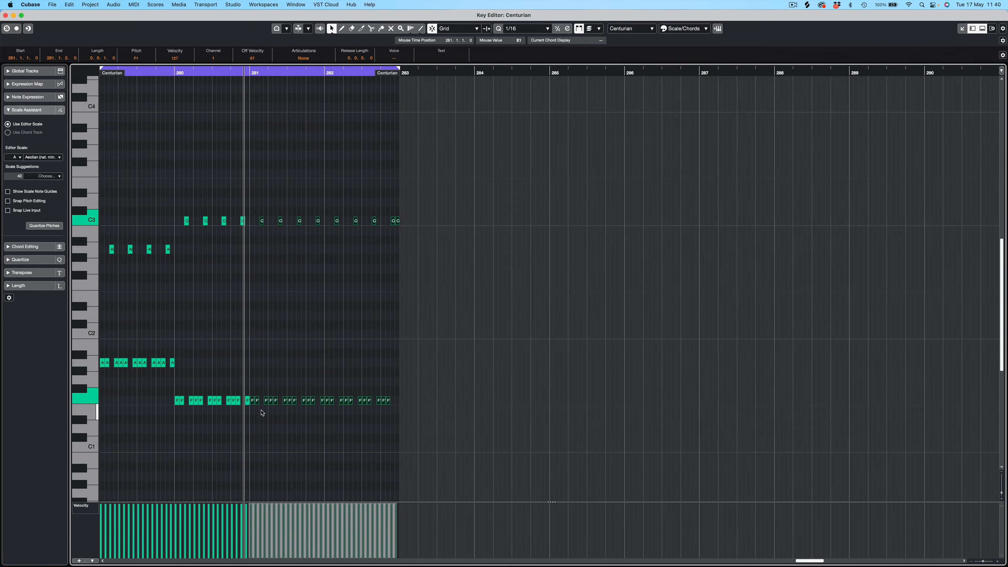
left_click(407, 364)
left_click_drag(420, 355, 252, 429)
left_click_drag(445, 172, 255, 239)
key("Up")
key("Up")
key("Up")
key("Up")
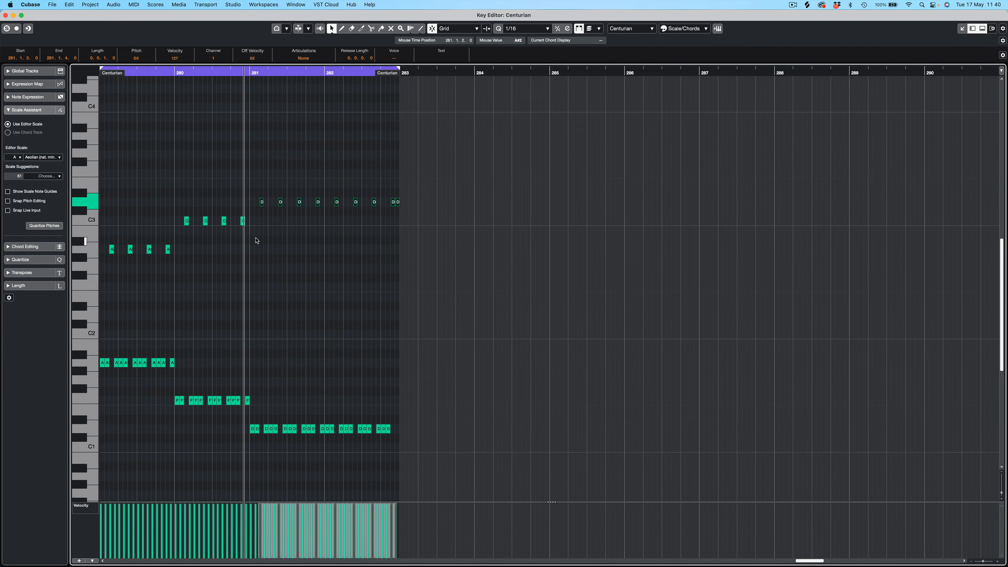
left_click(463, 177)
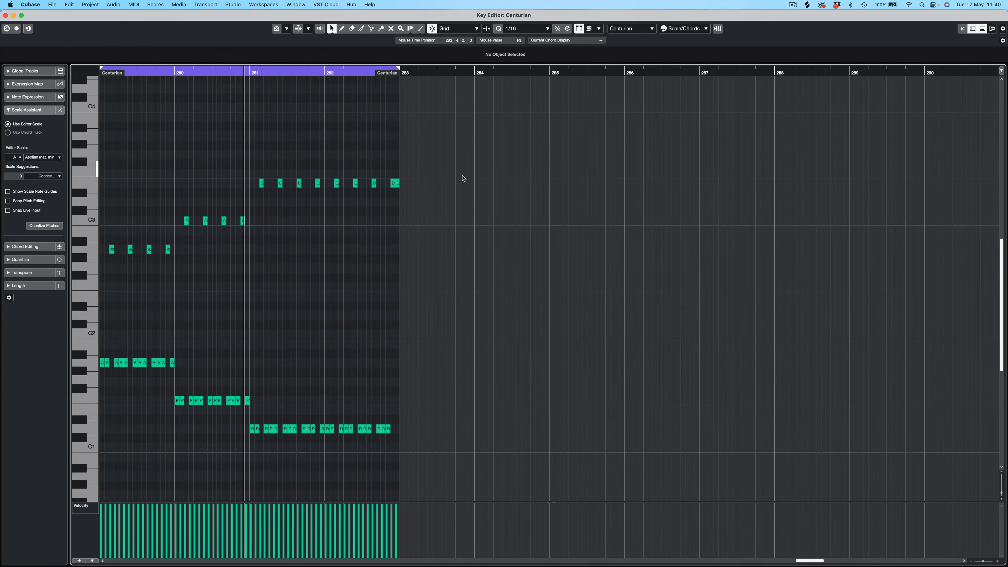
Play back the edited four-bar part at bar 279 and look over its note pattern
left_click_drag(479, 344, 289, 435)
left_click(322, 360)
key("space")
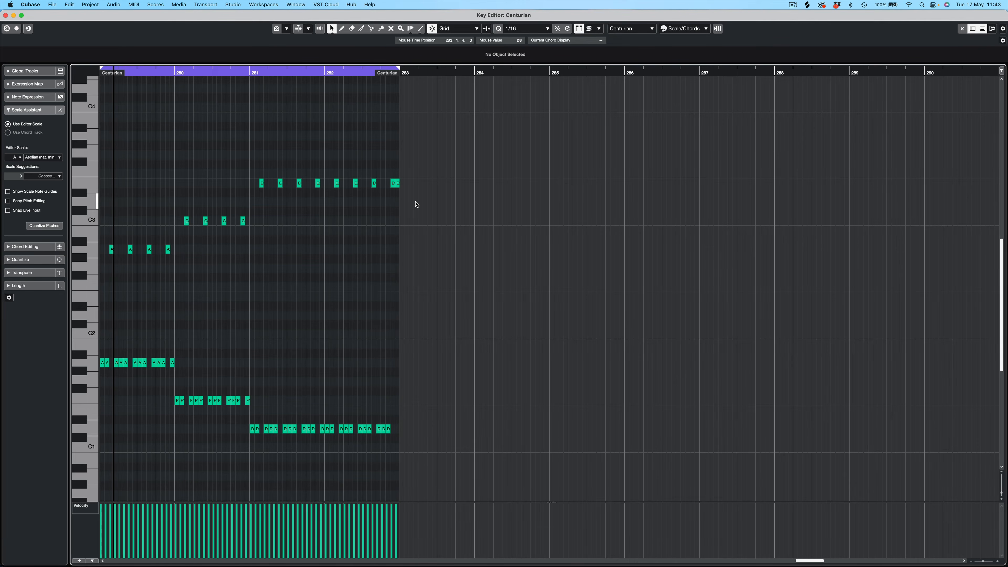
scroll(416, 204, "left", 2)
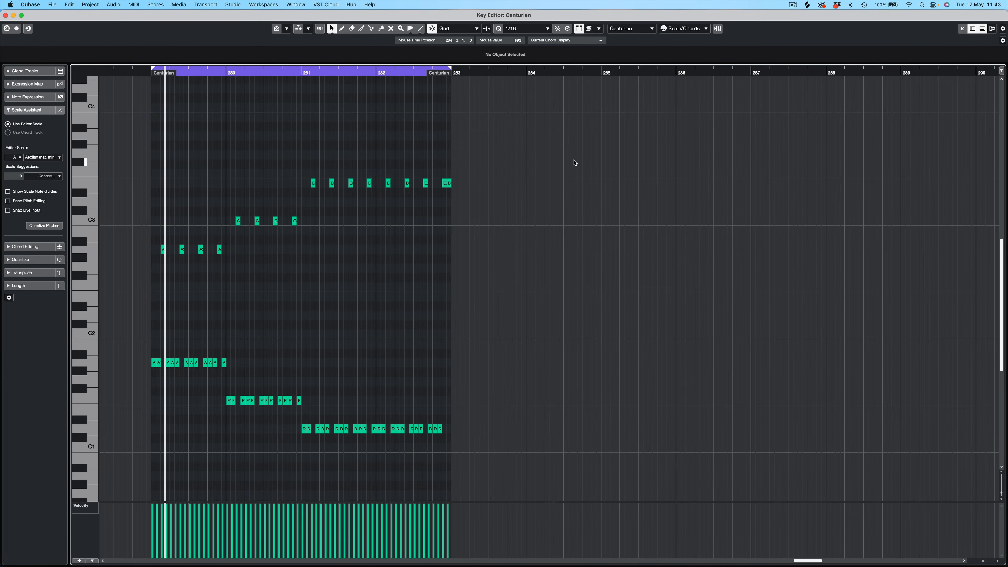
Duplicate the upper notes three semitones higher as a harmony, with its bar 280 notes at E3, and audition it
left_click_drag(541, 123, 157, 289)
left_click_drag(165, 246, 166, 220)
left_click_drag(212, 175, 298, 205)
key("Up")
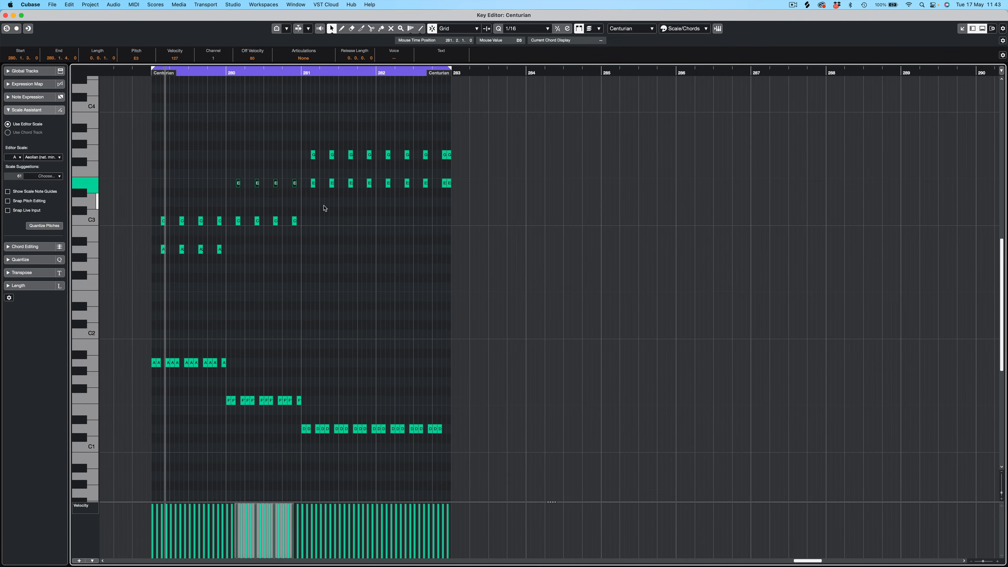
key("space")
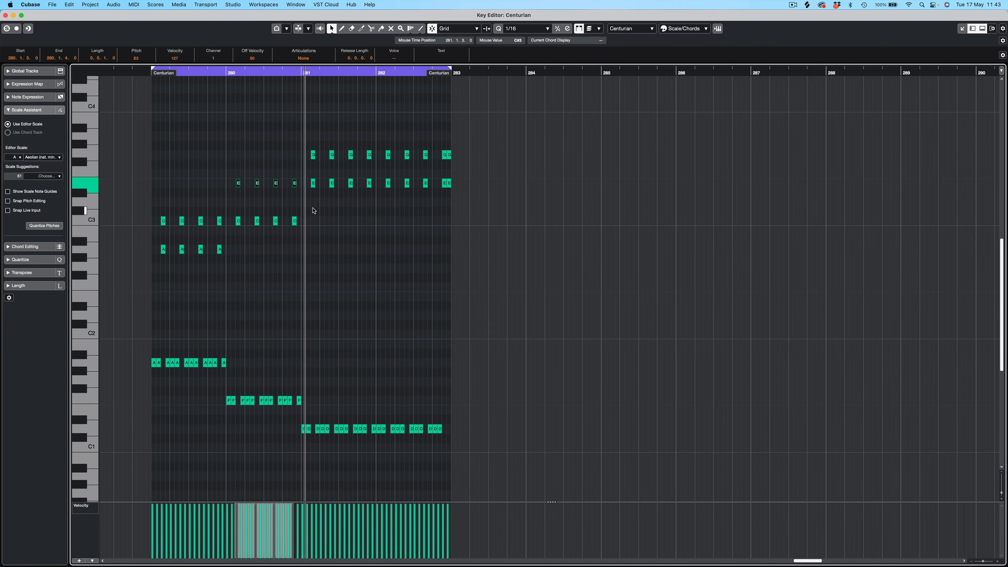
Raise the top harmony notes in bars 281 and 282 to A3 and play the part from its start
left_click_drag(305, 147, 536, 171)
key("Up")
key("Up")
key("KP_1")
key("space")
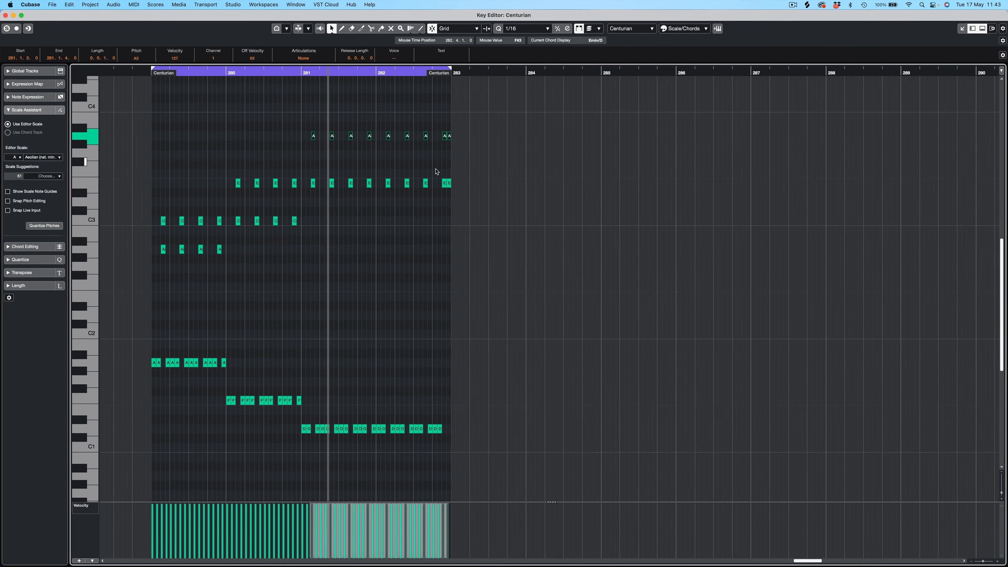
Delete the two upper notes on the last sixteenth of bar 282 and copy a D1 bass note there
left_click(449, 183)
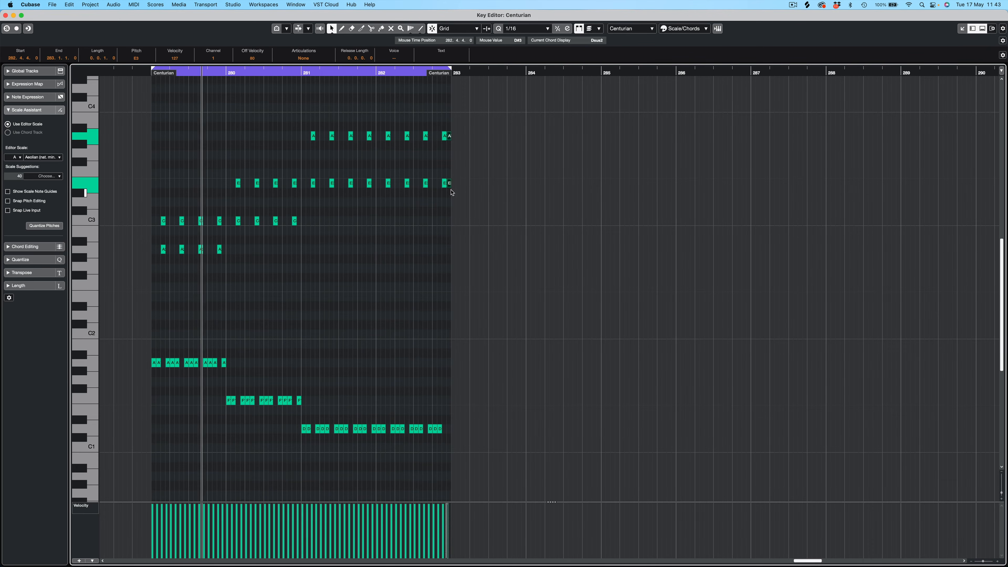
key("BackSpace")
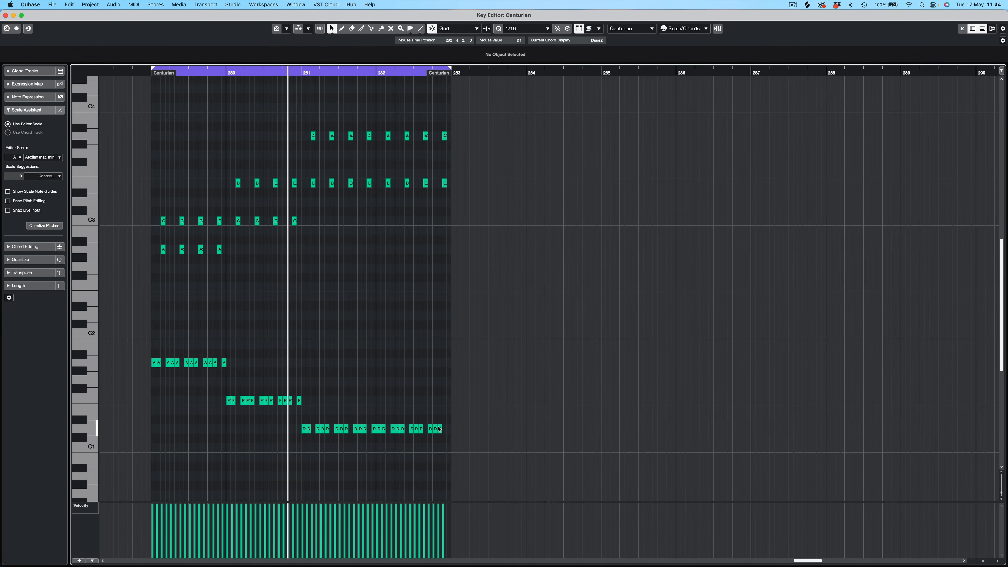
left_click_drag(440, 429, 449, 428)
left_click(444, 398)
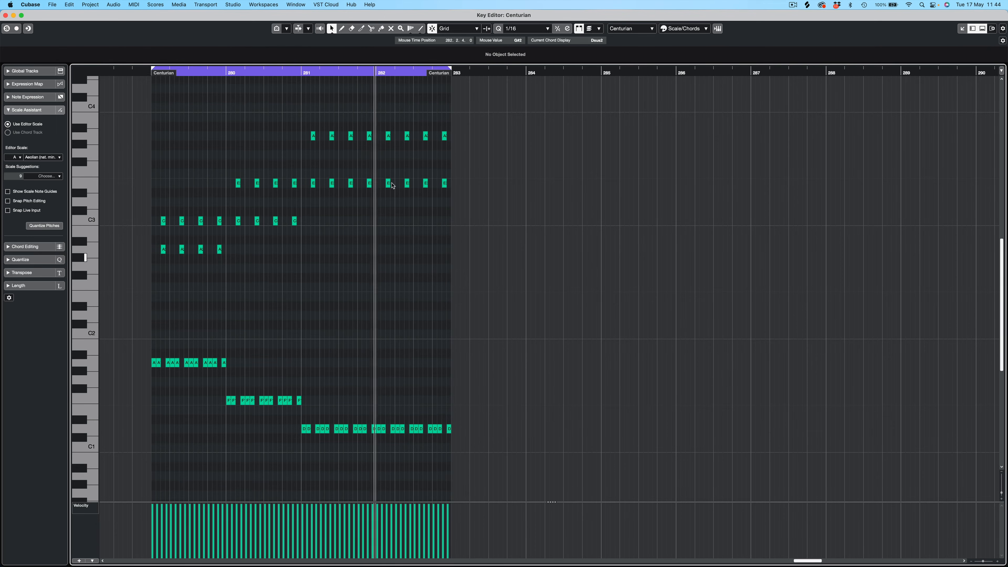
Raise the top harmony notes in bars 281 and 282 to C4, auditioning them at B3 on the way
left_click_drag(472, 139, 277, 134)
key("Up")
key("Up")
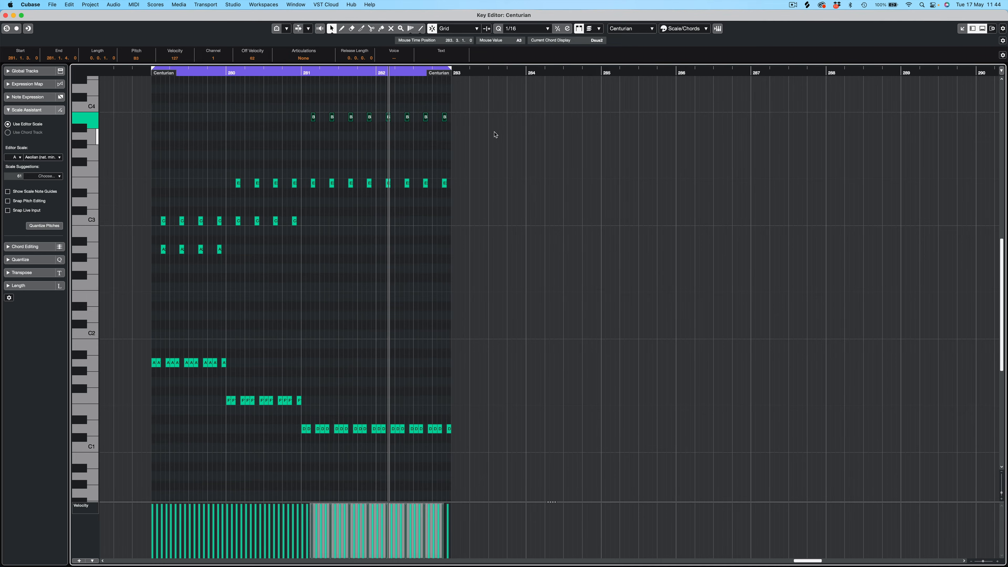
left_click_drag(483, 101, 393, 159)
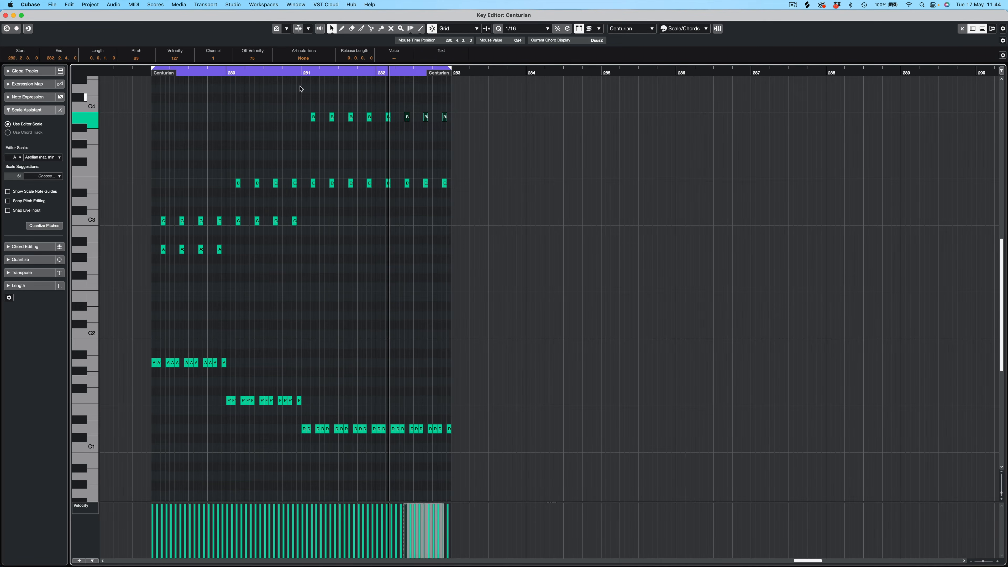
left_click(282, 72)
key("space")
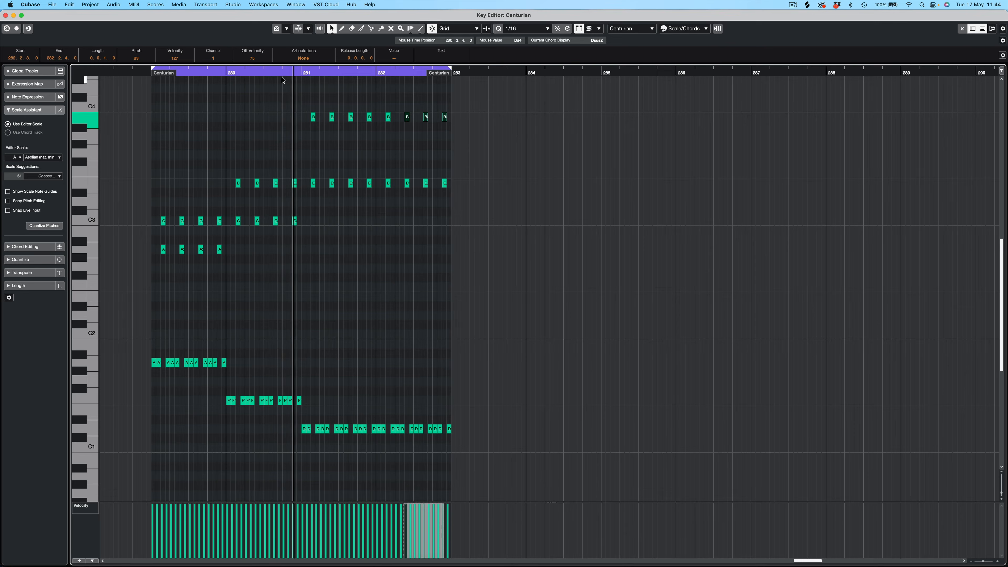
left_click_drag(304, 102, 509, 135)
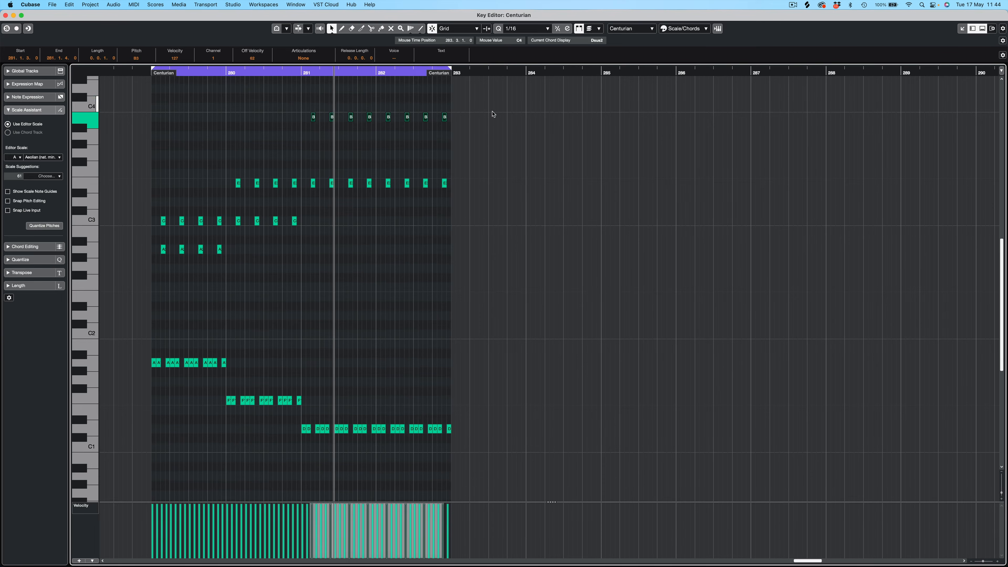
key("Up")
Lower the last three top notes of bar 282 to B3, A3 and A3, and play the part from its start
left_click_drag(489, 98, 398, 119)
key("Down")
key("Down")
key("Up")
left_click_drag(468, 106, 427, 125)
key("Down")
key("Down")
left_click(431, 118)
key("KP_1")
key("space")
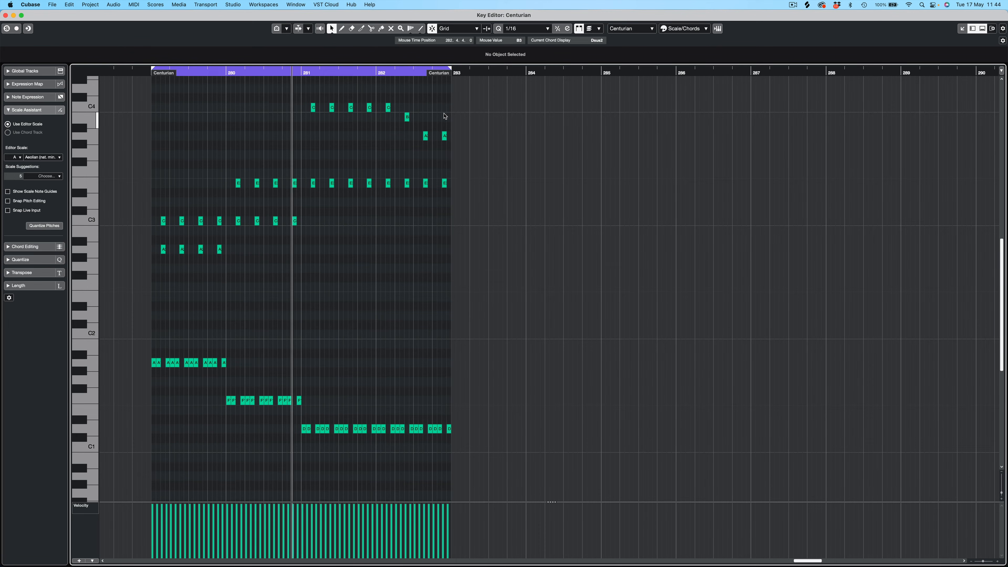
Rework the last three top notes of bar 282 into a C4, B3, A3 descent
left_click(408, 117)
key("super+z")
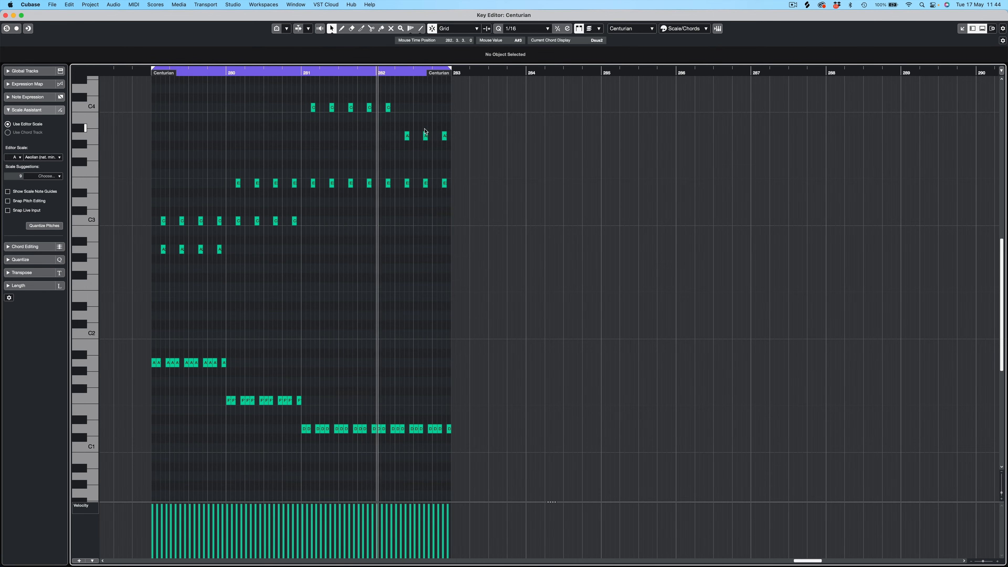
left_click_drag(426, 136, 407, 107)
left_click(490, 141)
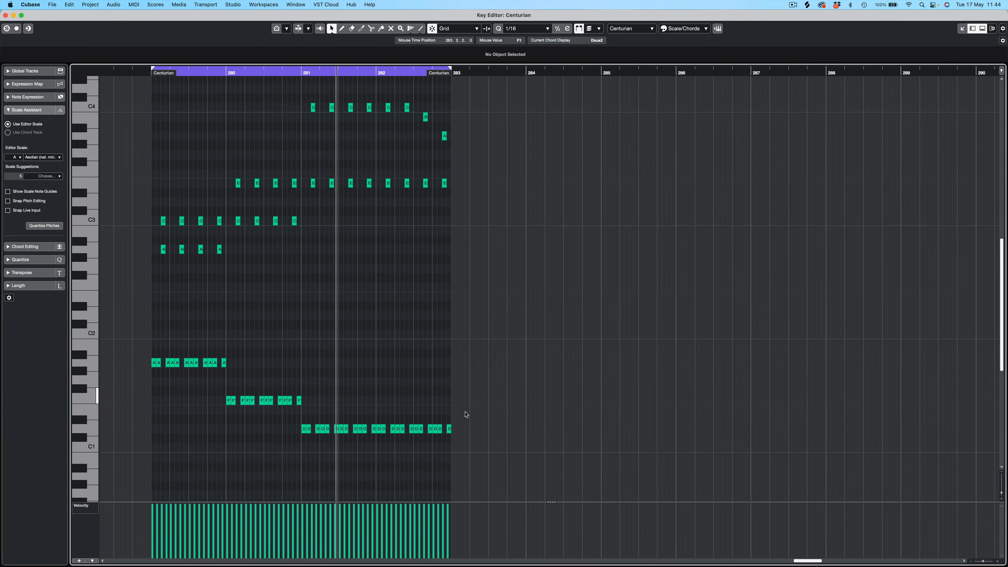
Try raising the last four bass notes of bar 282 to E1
left_click_drag(478, 400, 428, 439)
key("Up")
key("Up")
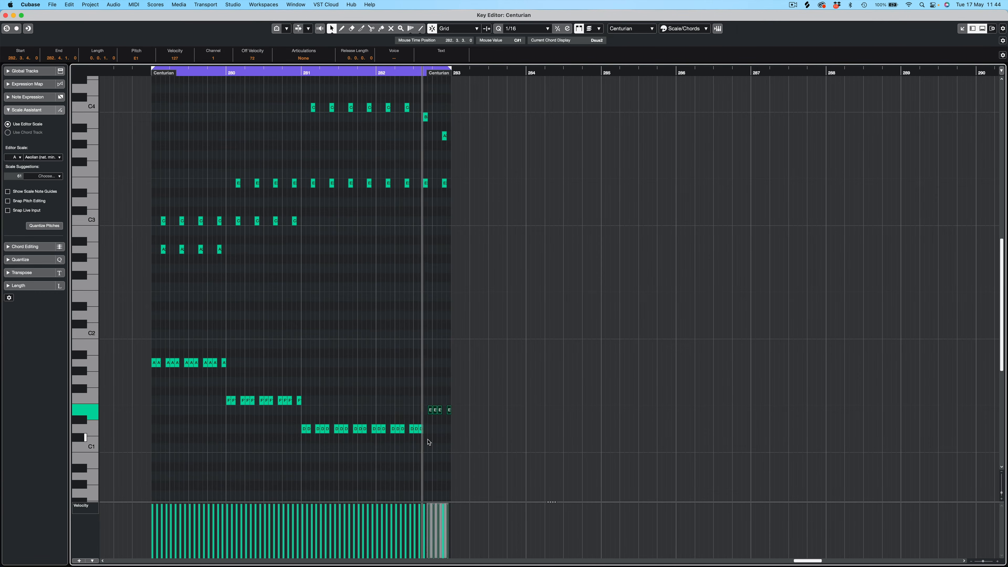
key("Down")
key("Down")
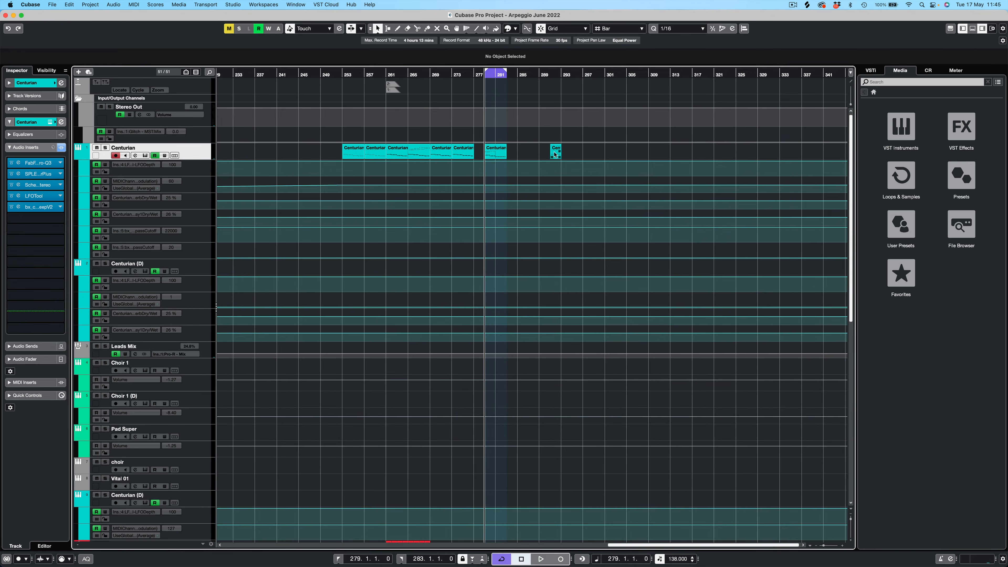
Move the separate two-bar Centurian part to bar 285 and open it for note editing and playback with the locators around it
left_click_drag(555, 154, 523, 154)
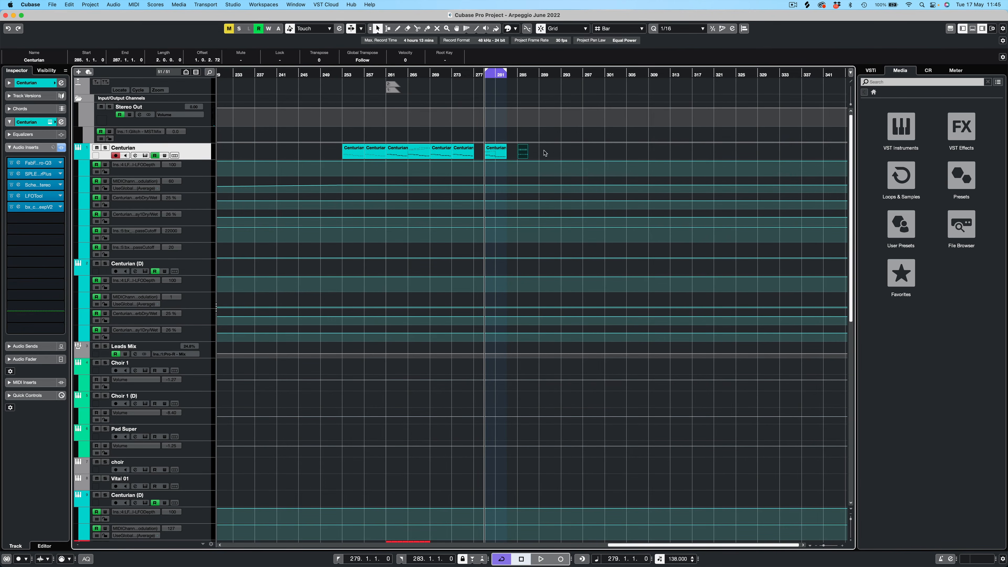
key("p")
double_click(523, 155)
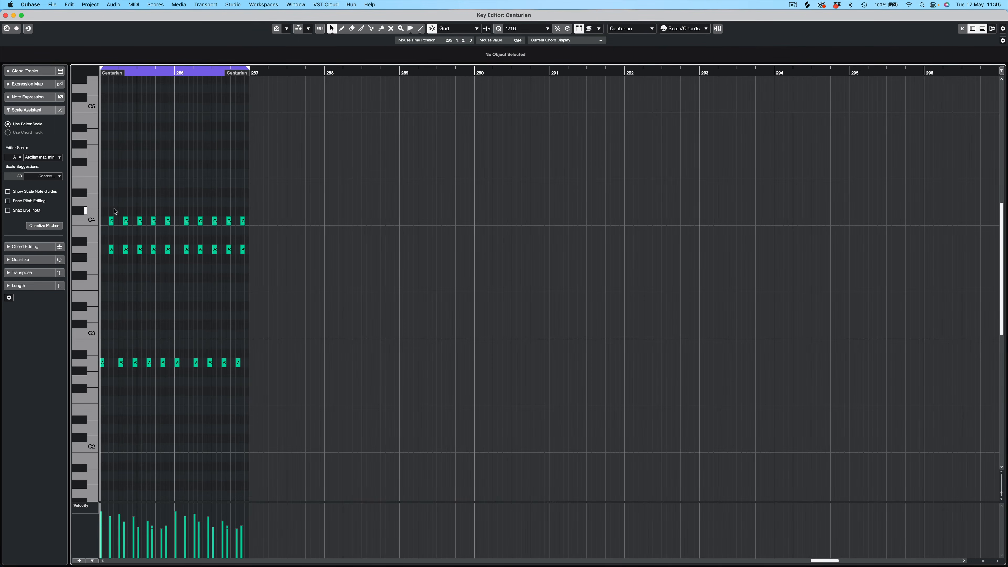
key("space")
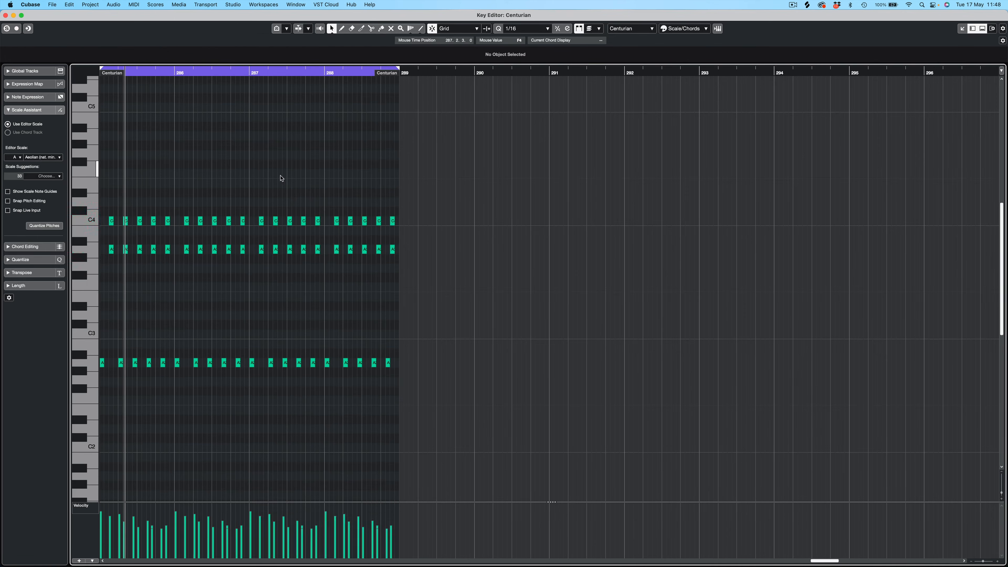
Raise both upper voices from bar 286 to the end of the part to B3 and D4
left_click_drag(452, 170, 187, 262)
key("Up")
key("Up")
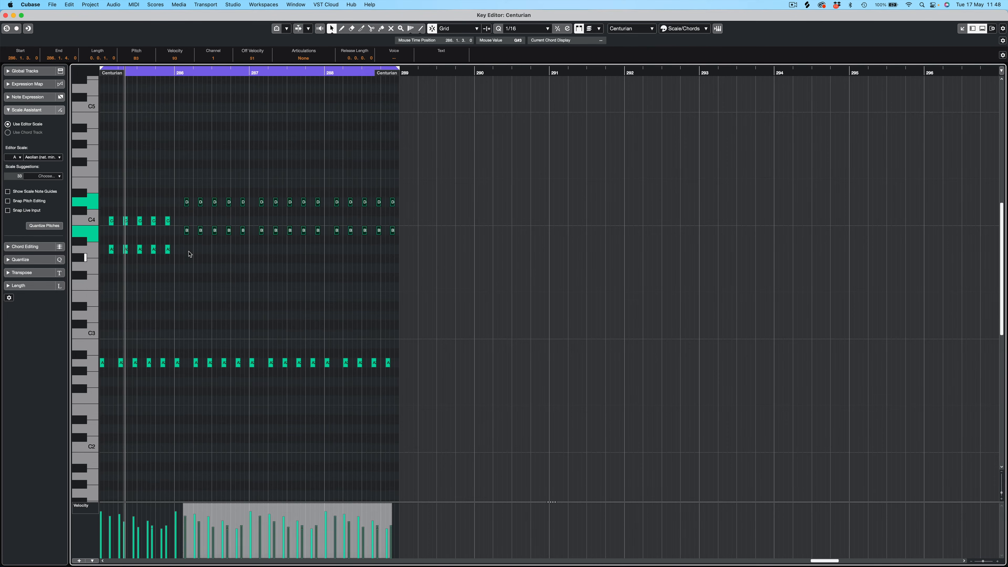
left_click(177, 182)
Raise the upper voices in bars 287 and 288 to C4 and E4
left_click_drag(475, 164, 254, 255)
key("Up")
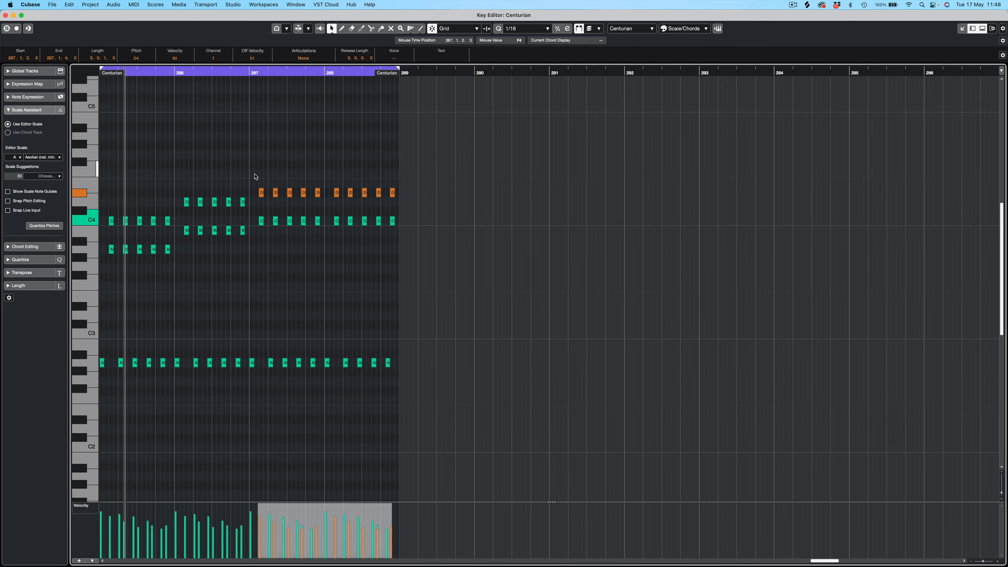
left_click_drag(256, 177, 430, 199)
key("Up")
Raise the upper voices in bar 288 to D4 and F4
left_click_drag(429, 139, 331, 233)
key("Up")
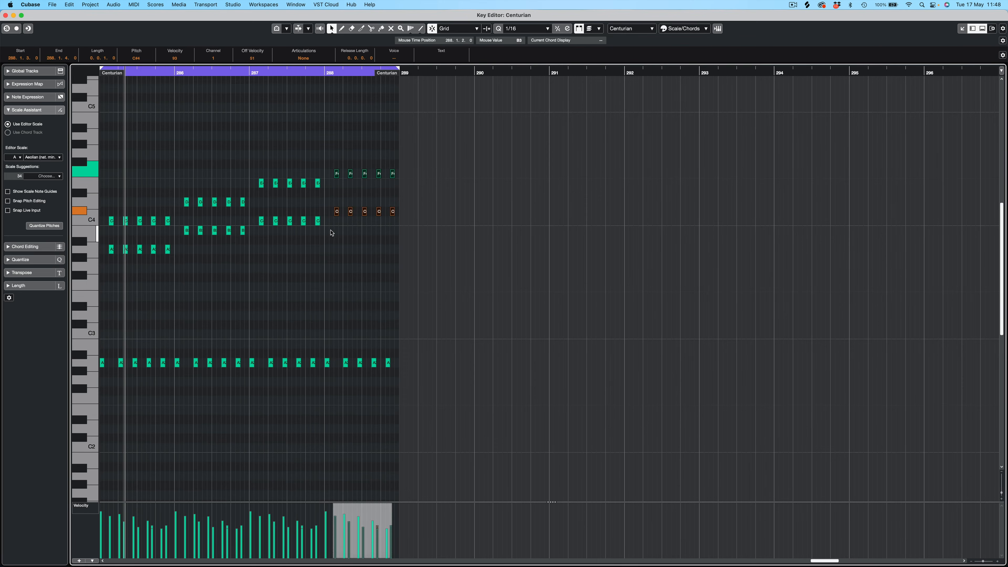
key("Up")
left_click_drag(424, 152, 335, 178)
key("Down")
Lower the bass notes from bar 286 to the end of the part to G2
left_click_drag(449, 323, 179, 394)
key("Down")
key("Down")
Lower the bass notes from bar 287 onward to F2, with the last two notes of bar 288 at E2
left_click_drag(484, 341, 250, 399)
key("Down")
key("Down")
left_click_drag(314, 407, 367, 407)
key("Down")
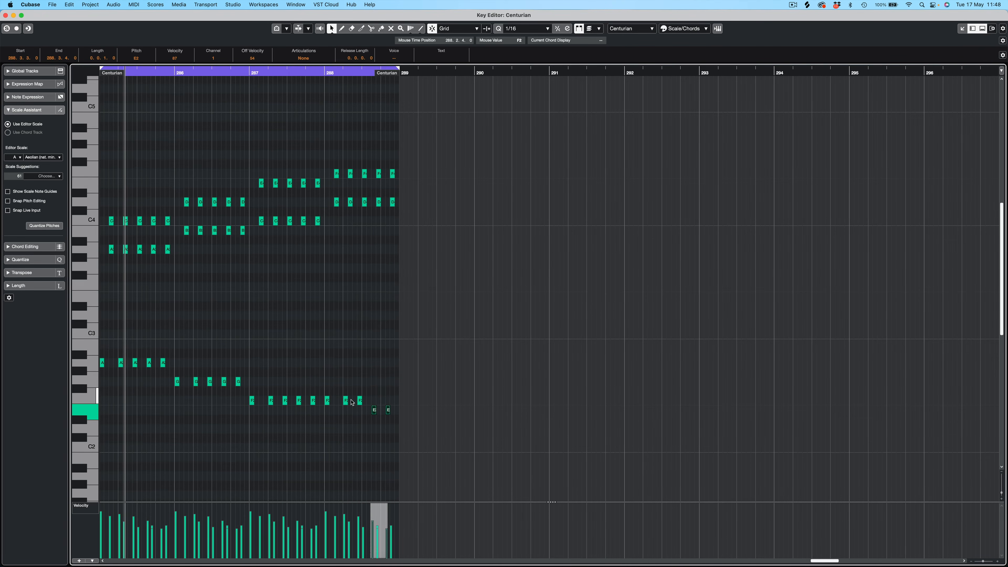
Lower the first three upper note pairs of bar 288 to C4 and E4, and play back the part
left_click_drag(367, 166, 369, 197)
key("Down")
key("Down")
key("Up")
left_click(374, 193)
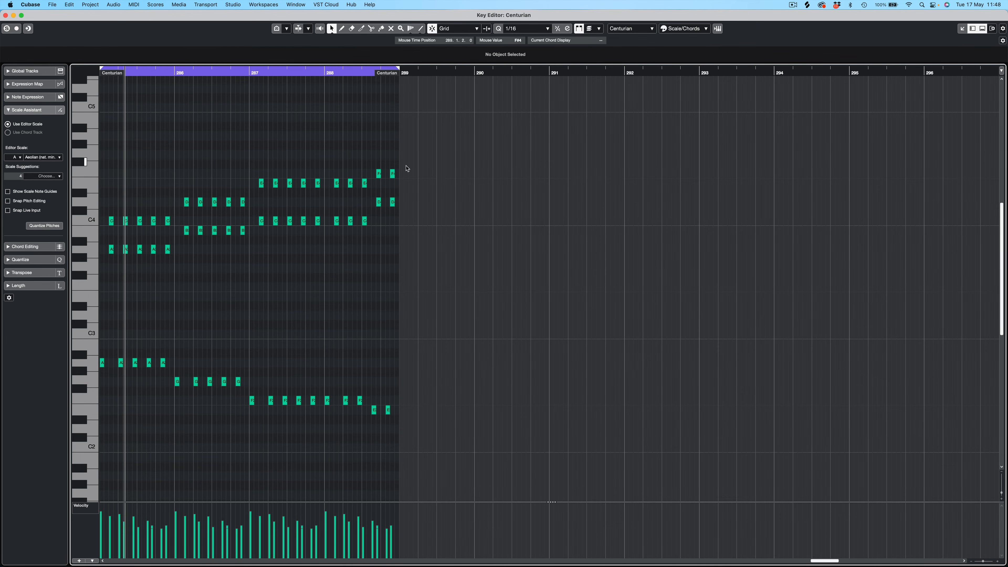
key("space")
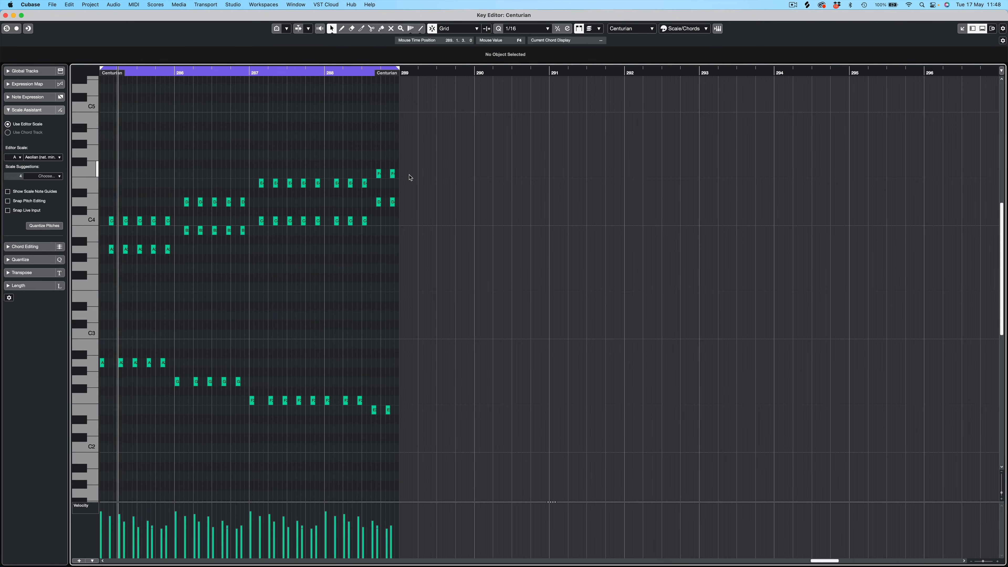
Raise the last two top notes of bar 288 to G4
left_click_drag(409, 174, 375, 179)
key("Up")
key("Up")
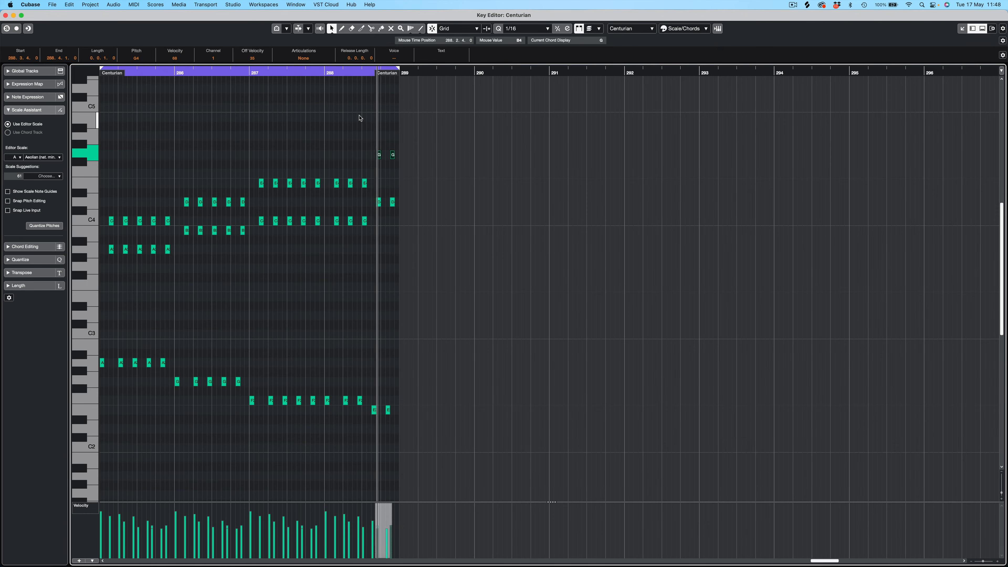
left_click(222, 171)
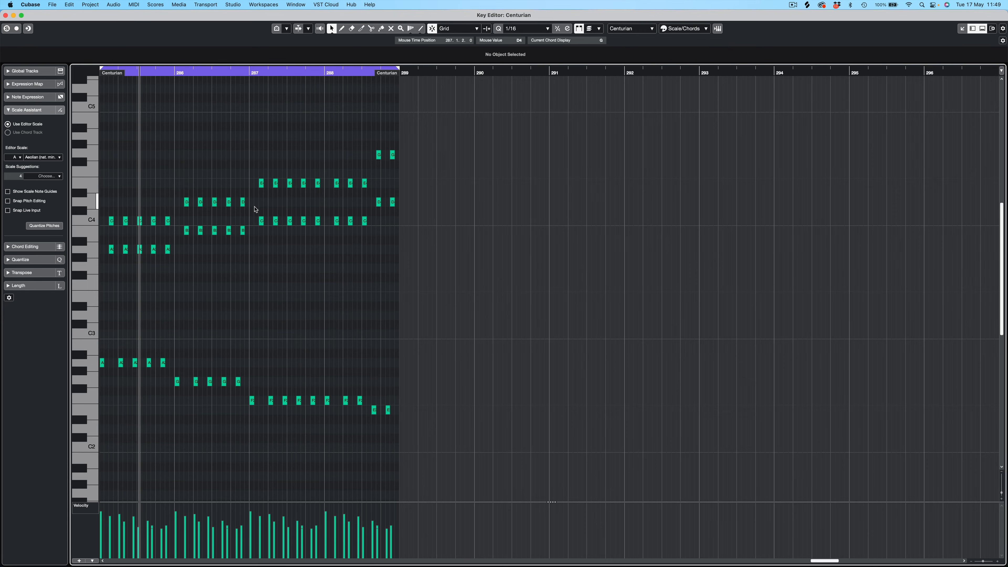
Transpose all notes of the four-bar part at bar 285 up one semitone and look over the upper notes
key("super+a")
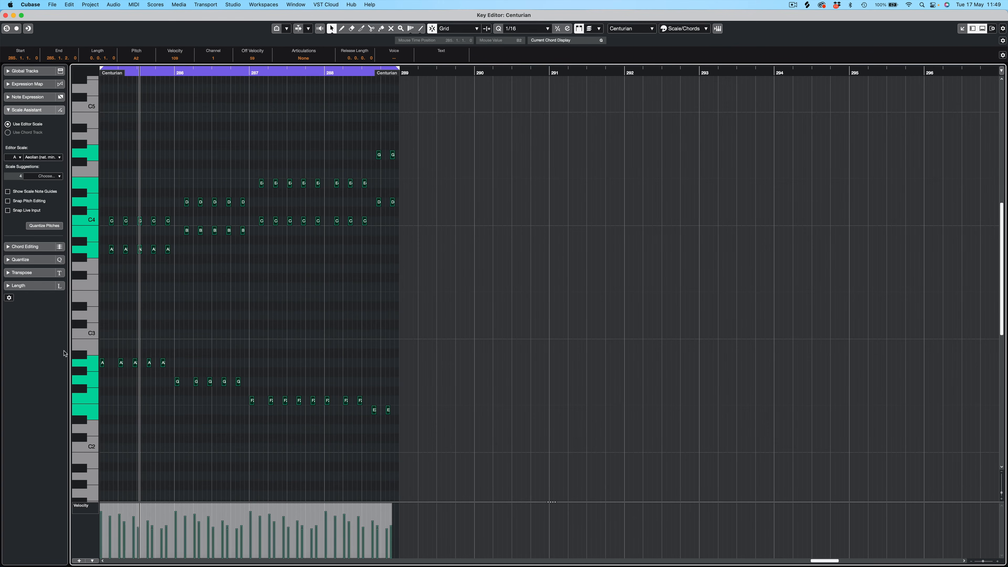
key("Up")
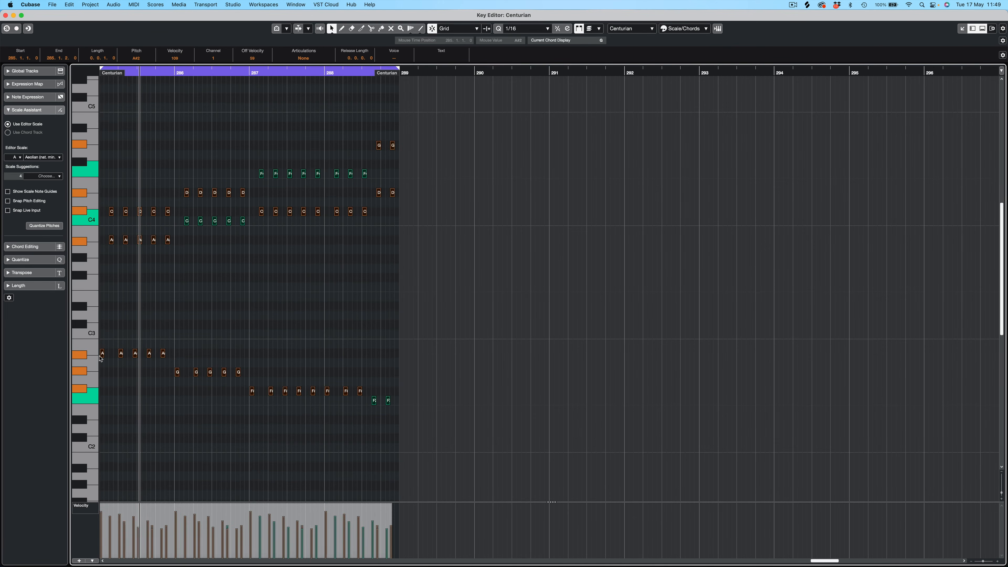
left_click(189, 338)
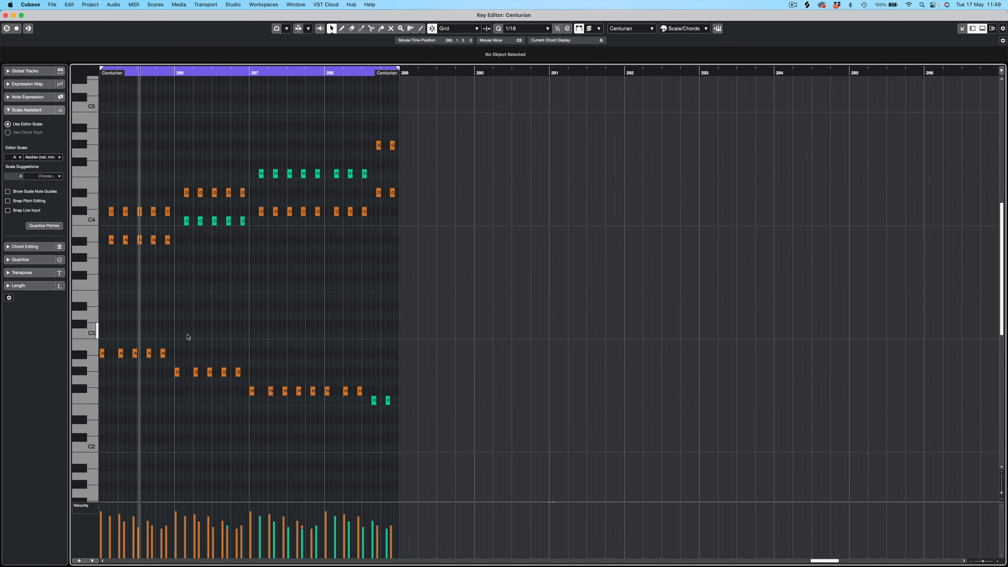
left_click_drag(442, 188, 255, 236)
left_click_drag(226, 151, 123, 250)
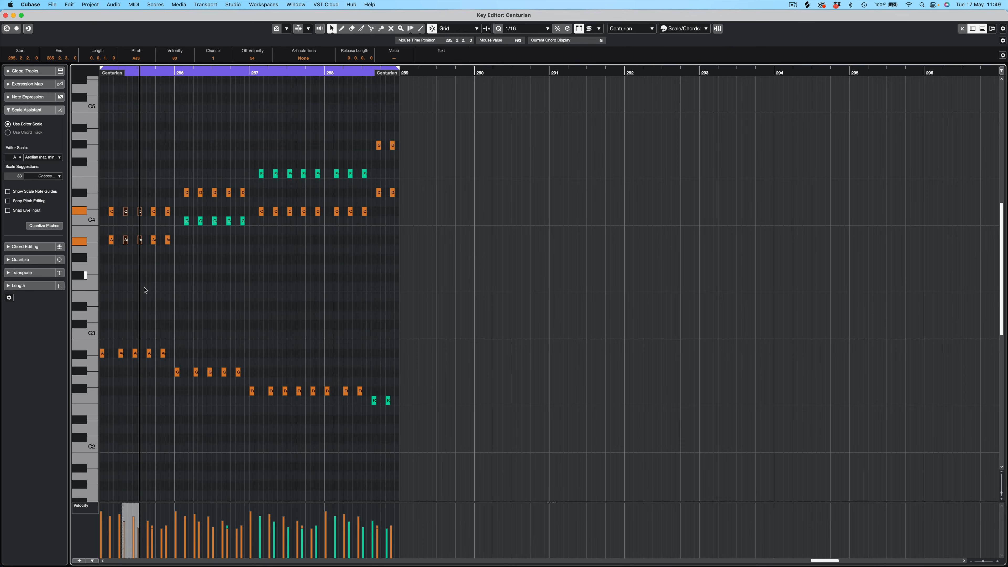
Set the editor scale's root note to A#, keeping the Aeolian (nat. minor) scale type
left_click(44, 158)
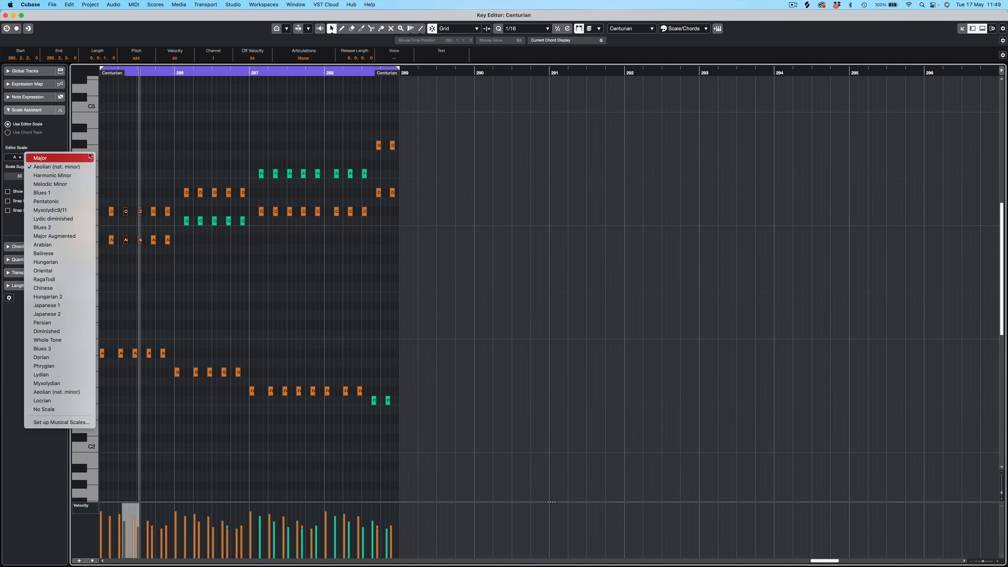
left_click(14, 158)
left_click(15, 157)
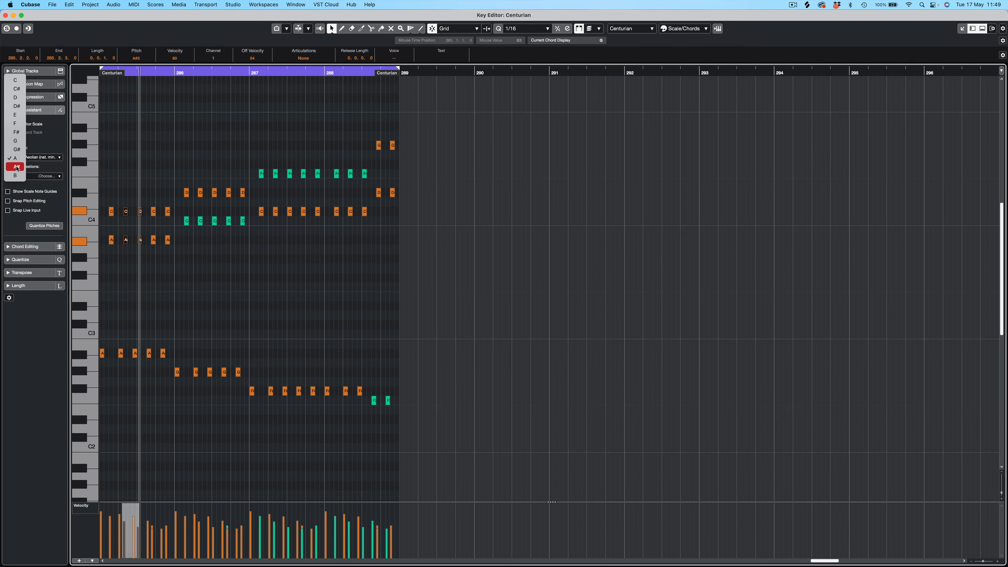
left_click(16, 167)
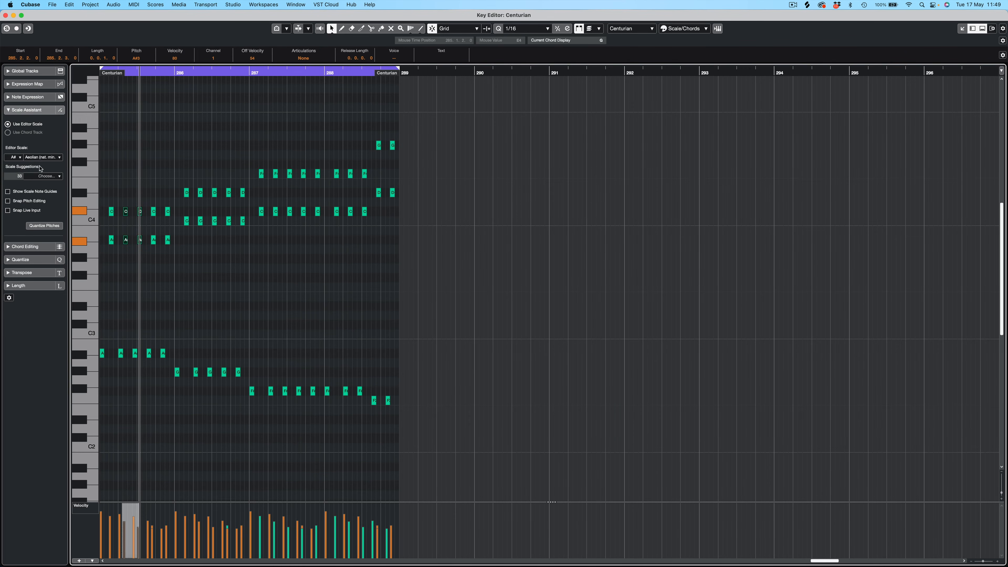
Look over the transposed notes and return the playback position to the start of the part
left_click_drag(411, 126, 107, 405)
left_click(471, 328)
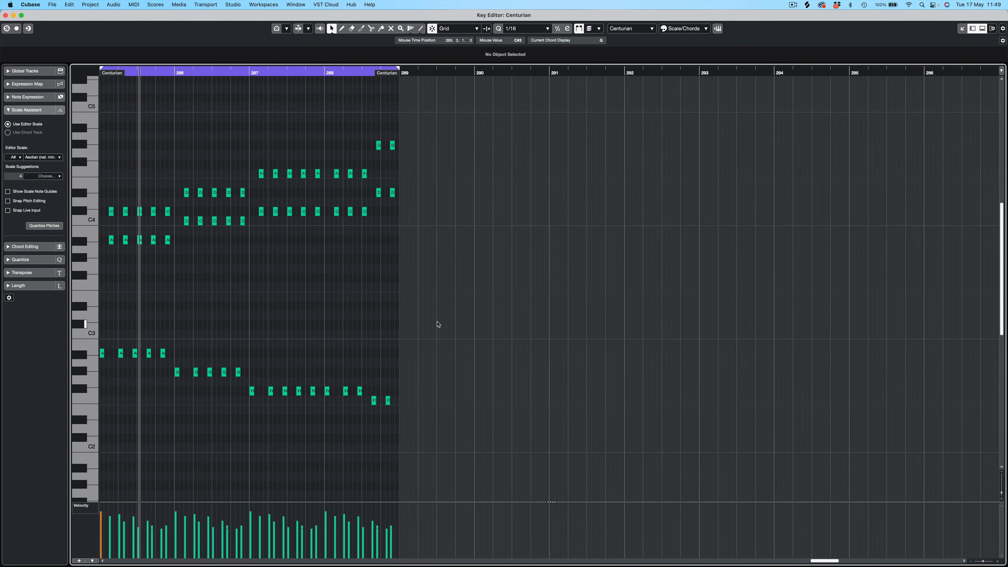
key("KP_1")
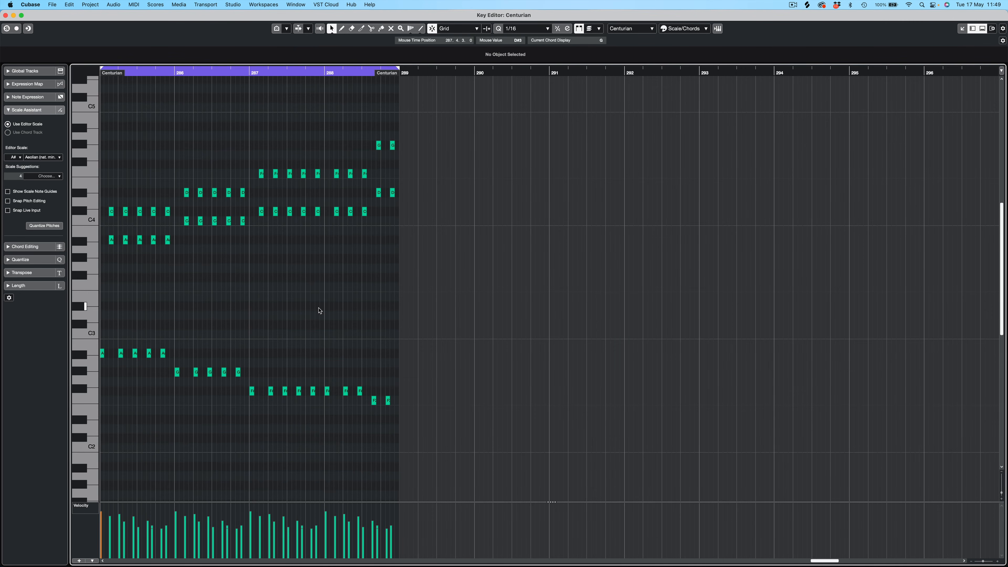
Play the transposed part, transpose all its notes down one semitone, and audition them
key("space")
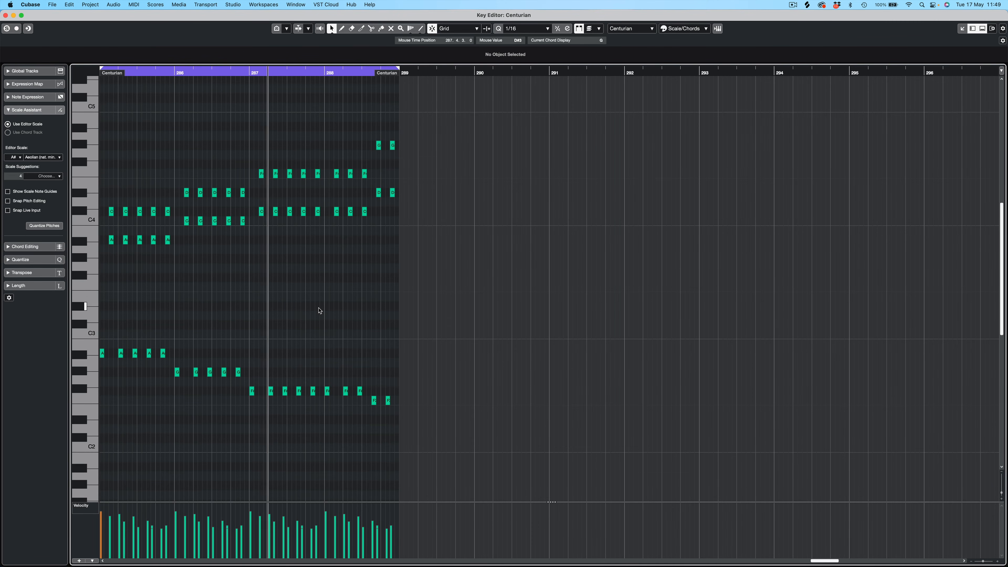
key("super+a")
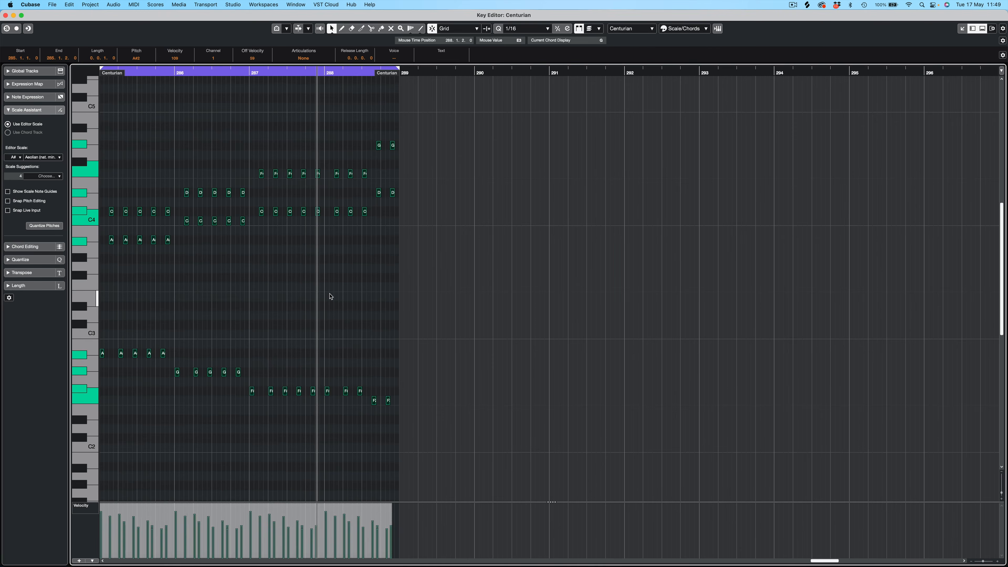
key("Down")
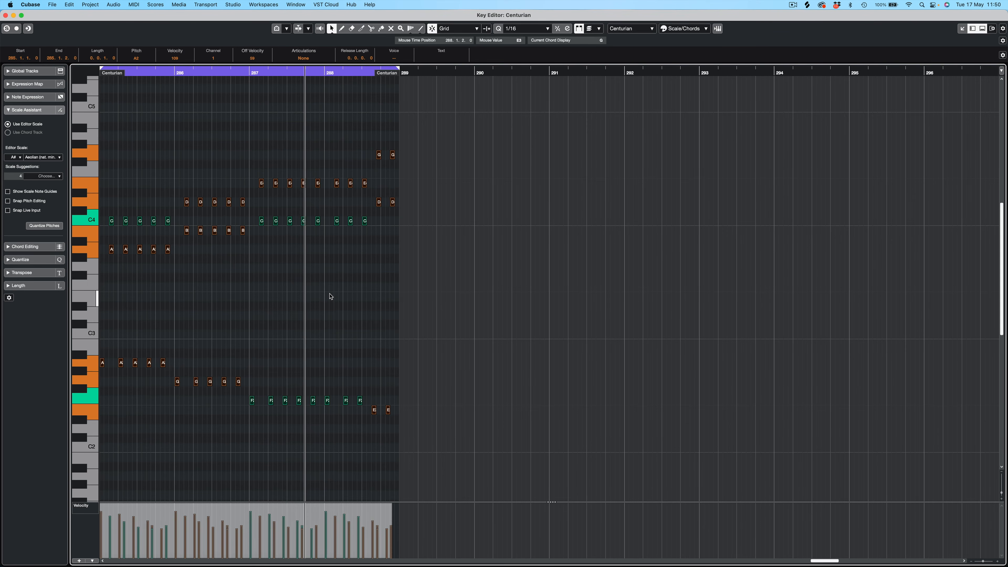
key("Up")
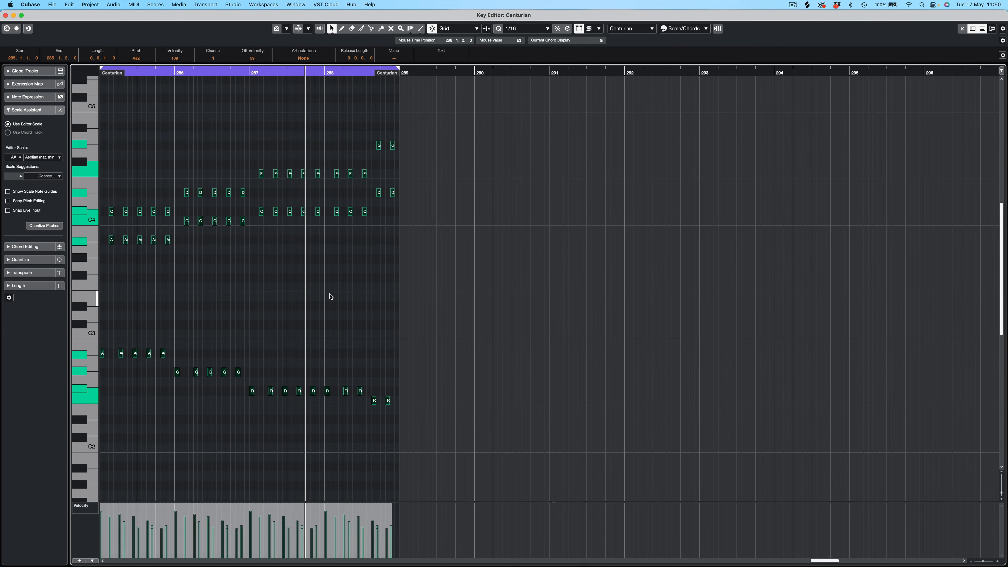
key("space")
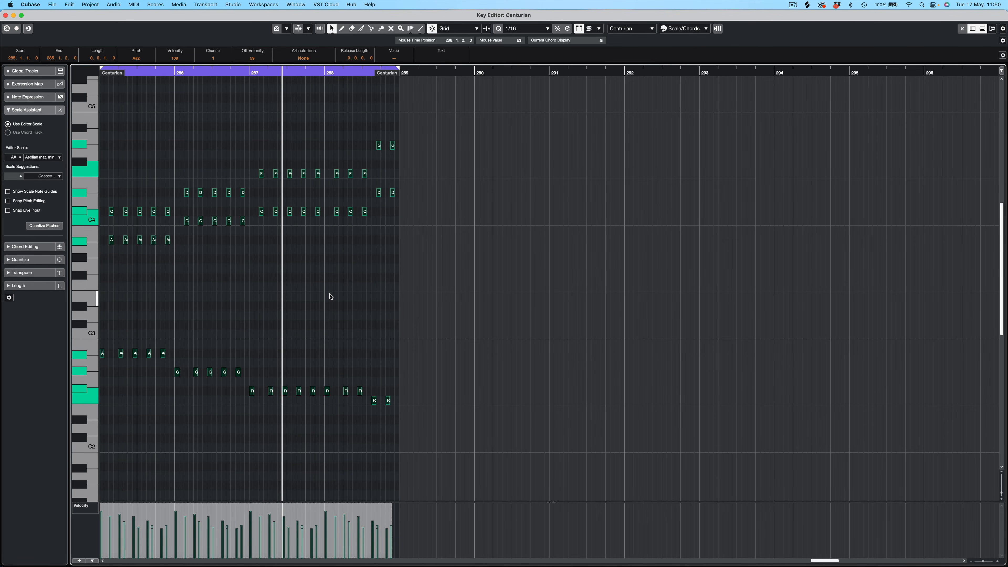
key("Down")
key("space")
key("space")
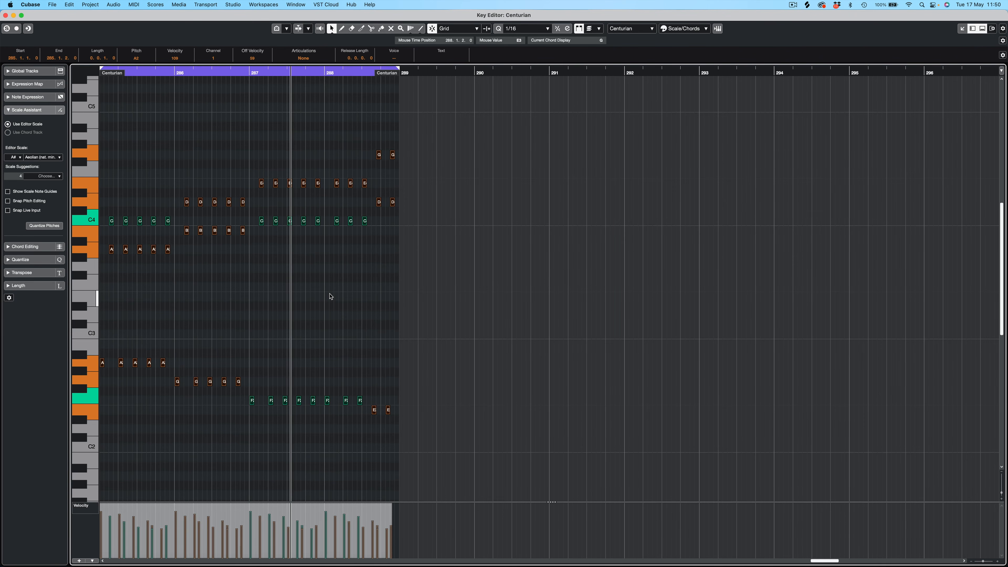
Try all notes of the part three semitones lower, play from the start, and bring them back up while comparing with a semitone higher
key("Down")
key("Down")
key("Down")
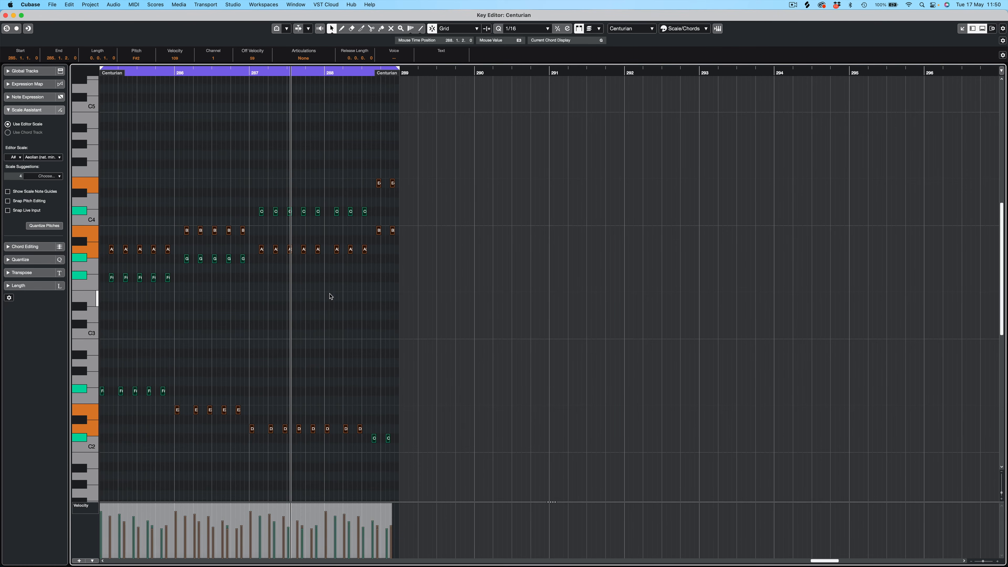
key("KP_1")
key("space")
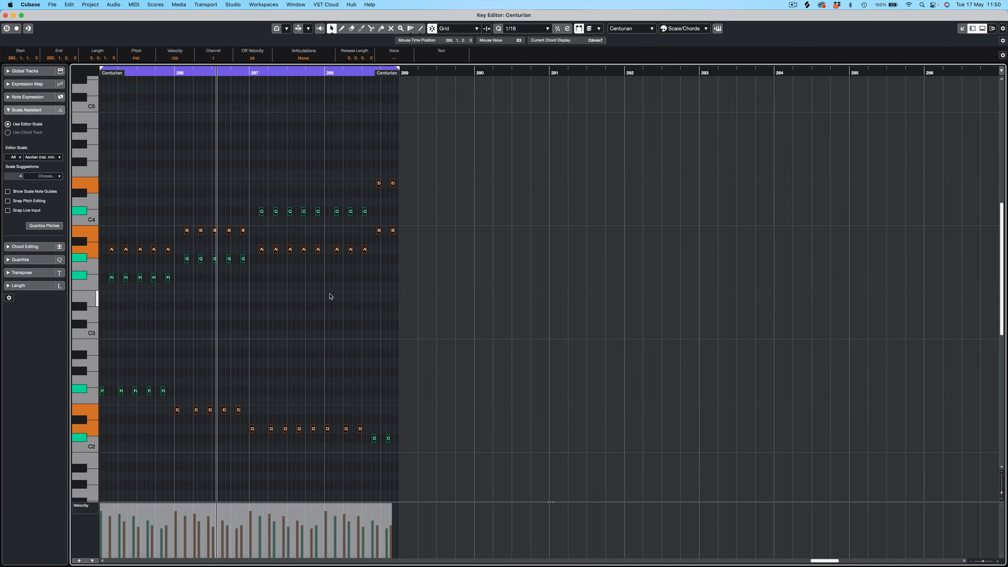
key("Up")
key("Up")
key("Up")
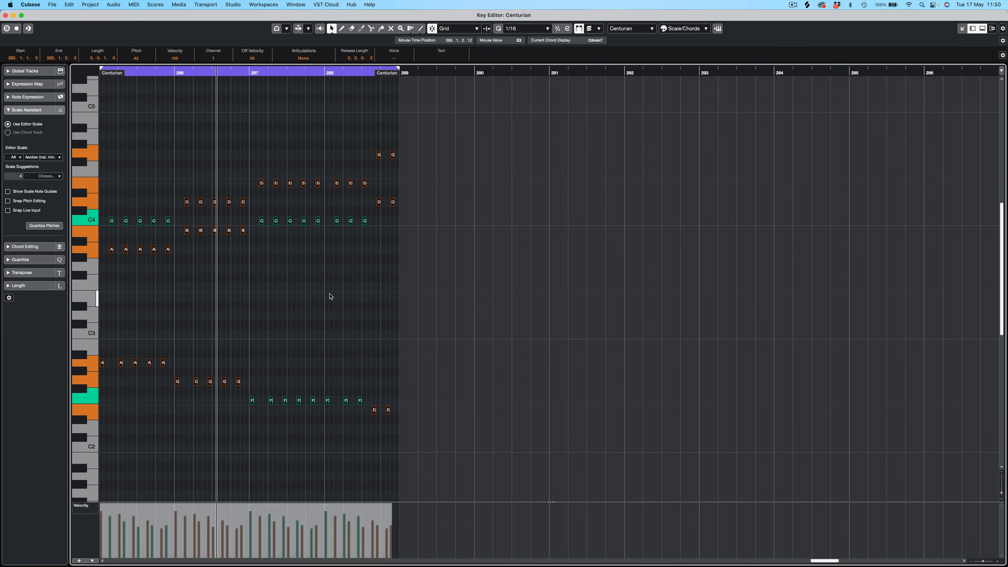
key("Up")
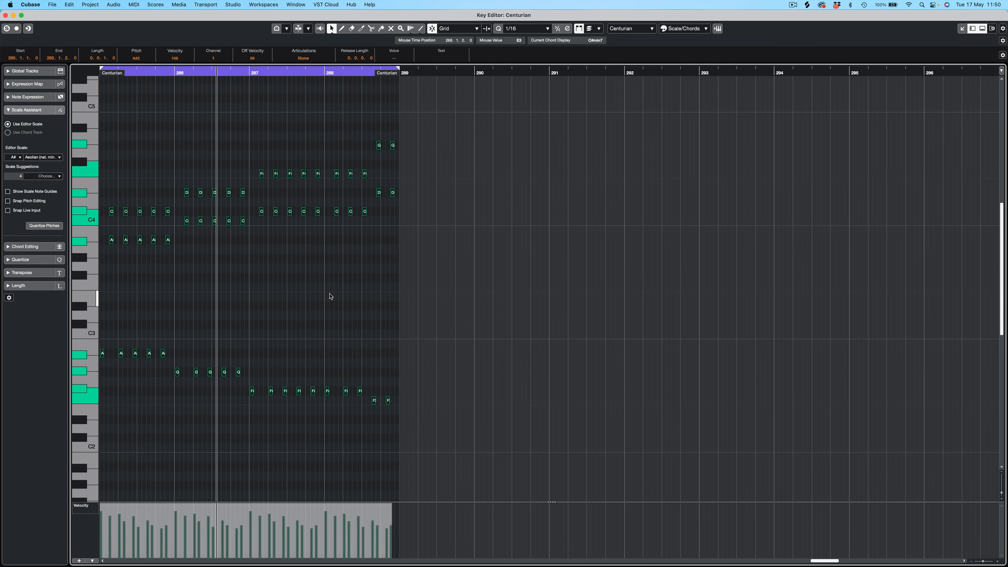
key("Down")
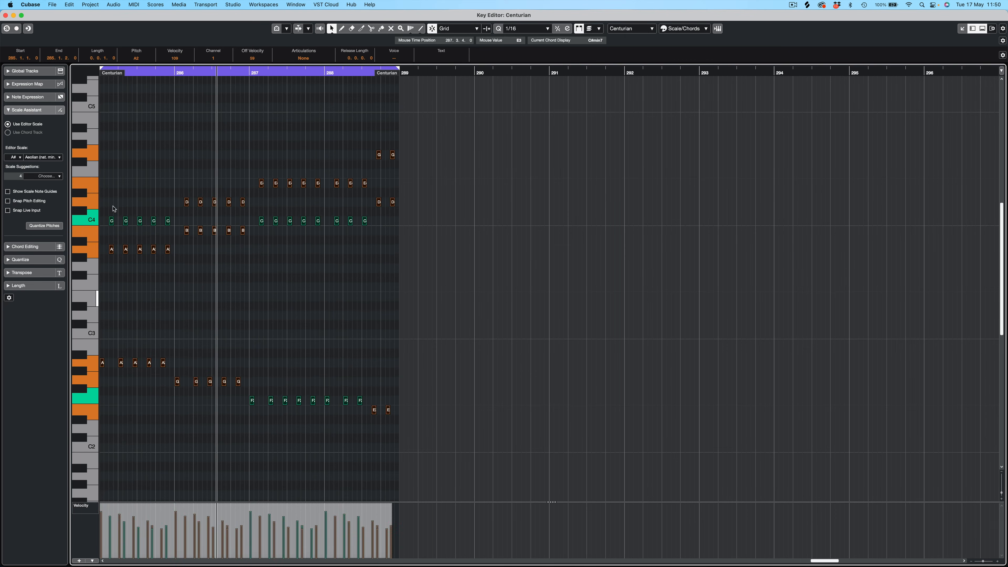
Set the editor scale's root note to A, keeping the Aeolian scale type, and deselect the notes
left_click(16, 157)
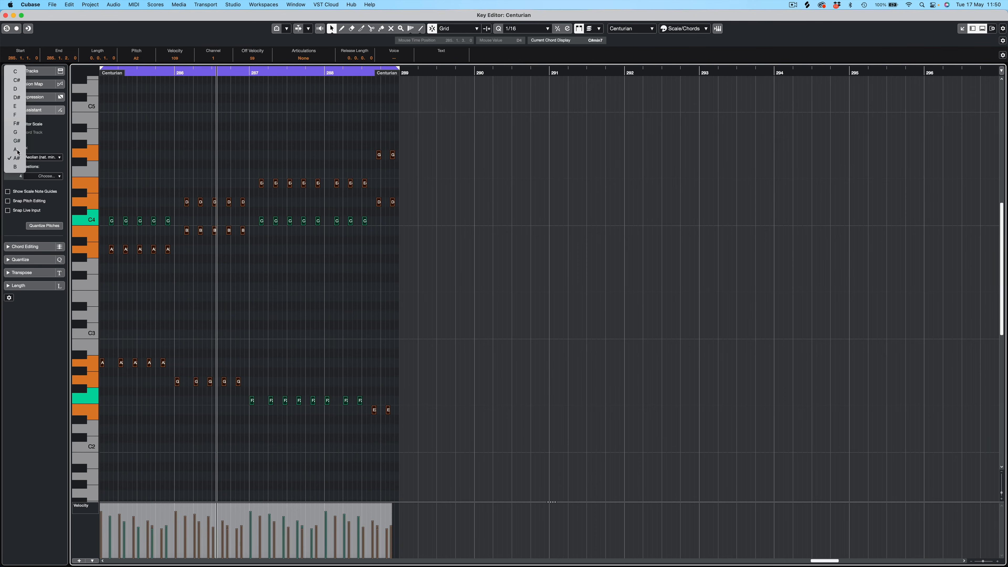
left_click(15, 149)
left_click(201, 212)
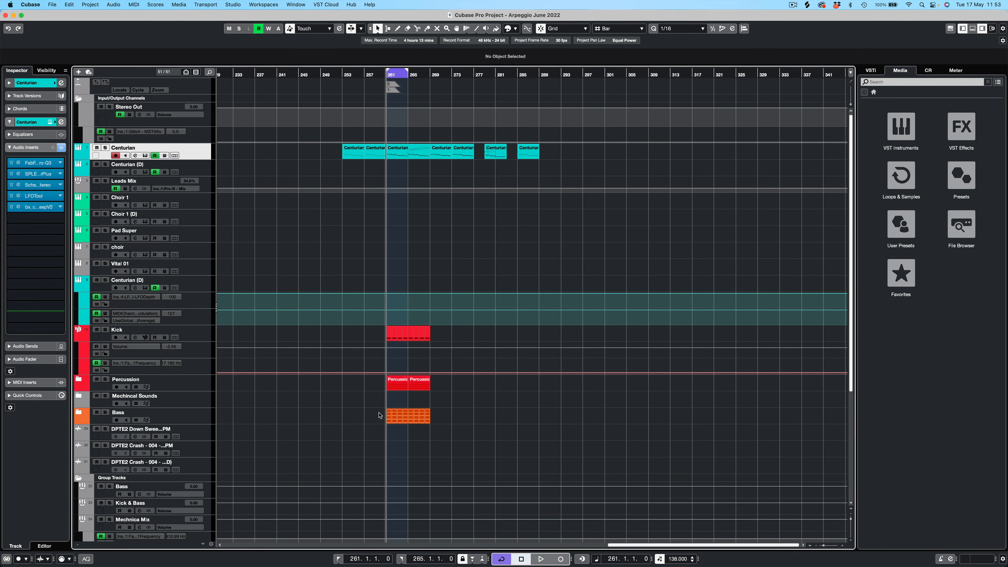
Delete the second four bars of the Bass, Kick and Percussion events, from bar 265 to 269
left_click_drag(371, 411, 409, 321)
key("Delete")
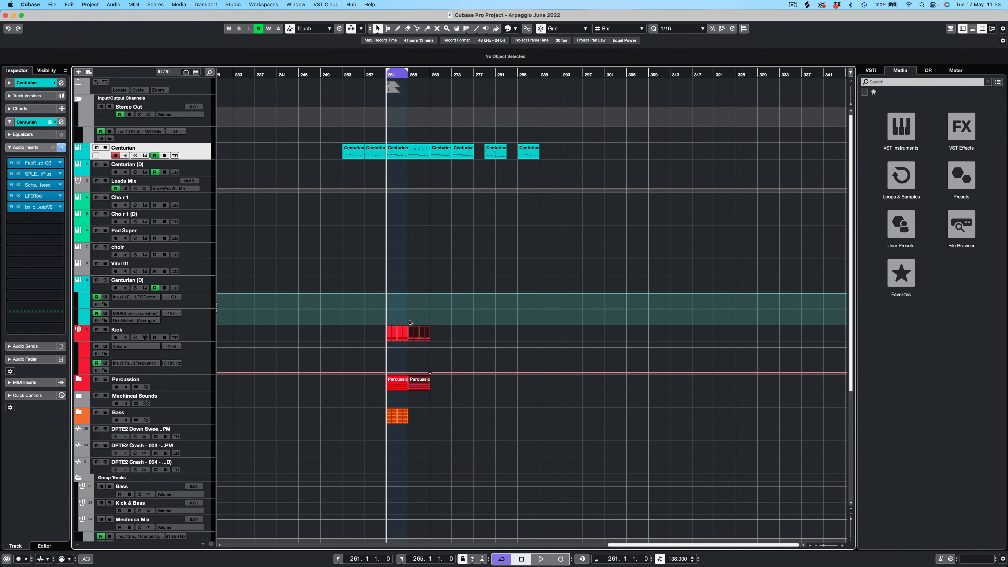
key("Delete")
Show the Centurian track's automation lanes, start looped playback, and delete the modulation point near bar 292
key("a")
key("space")
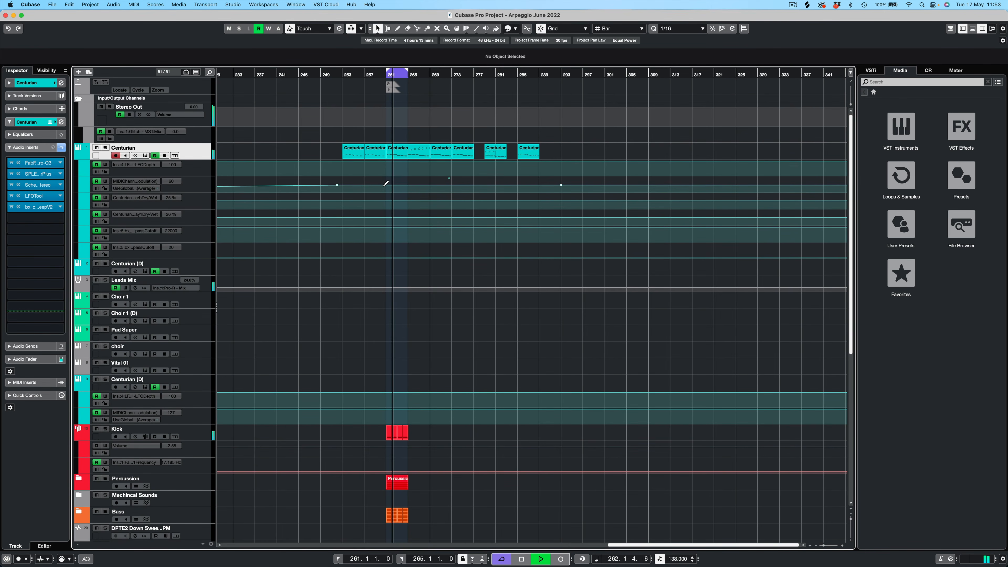
left_click(560, 185)
key("Delete")
Add a modulation automation point at bar 260 and sweep it down to 0 and back up to 127 during playback
left_click_drag(385, 182, 385, 170)
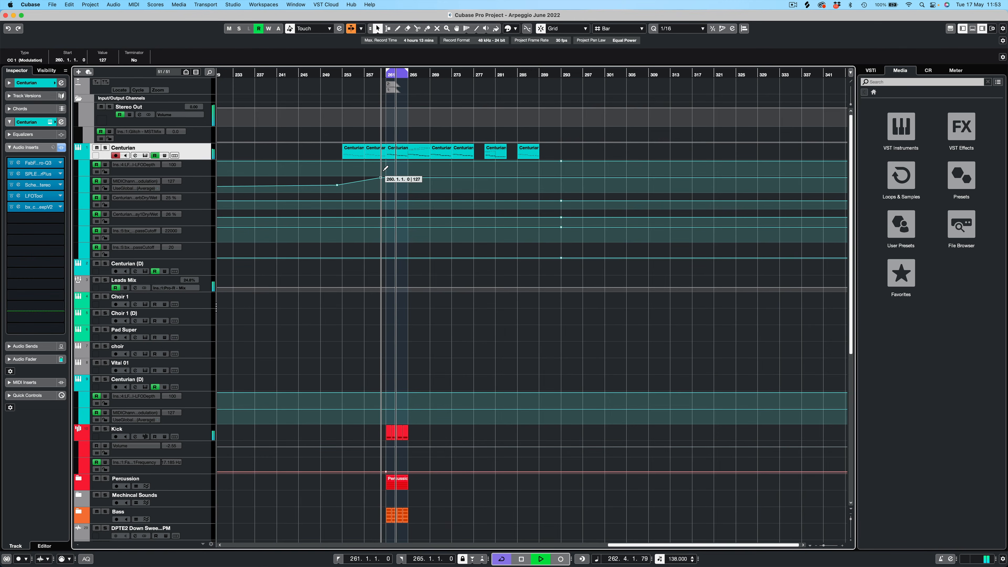
left_click_drag(385, 173, 382, 192)
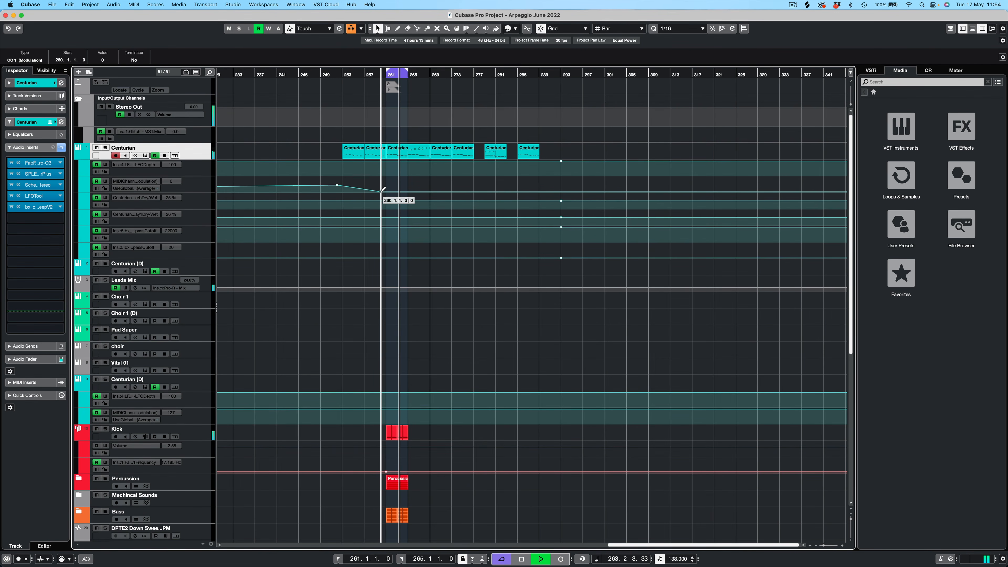
left_click_drag(382, 191, 380, 177)
key("space")
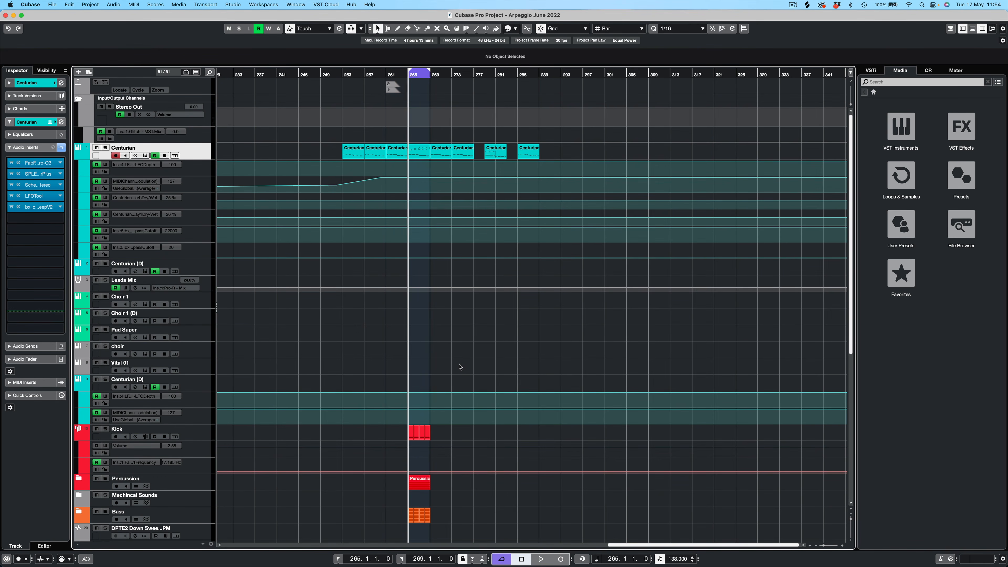
Play the loop at bar 265, add a modulation point at its start, and sweep it down to 0 and back up to 127
key("space")
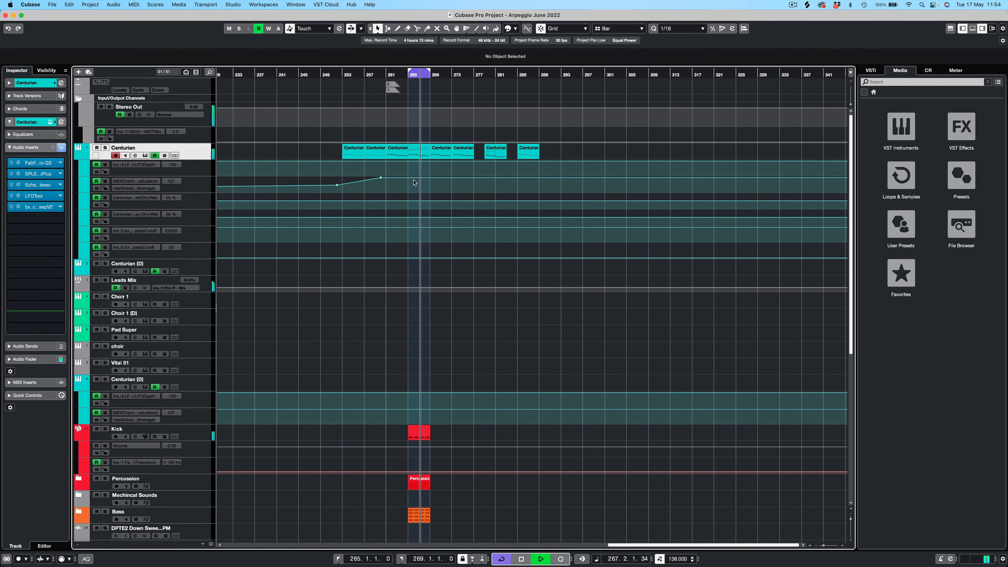
left_click(408, 176)
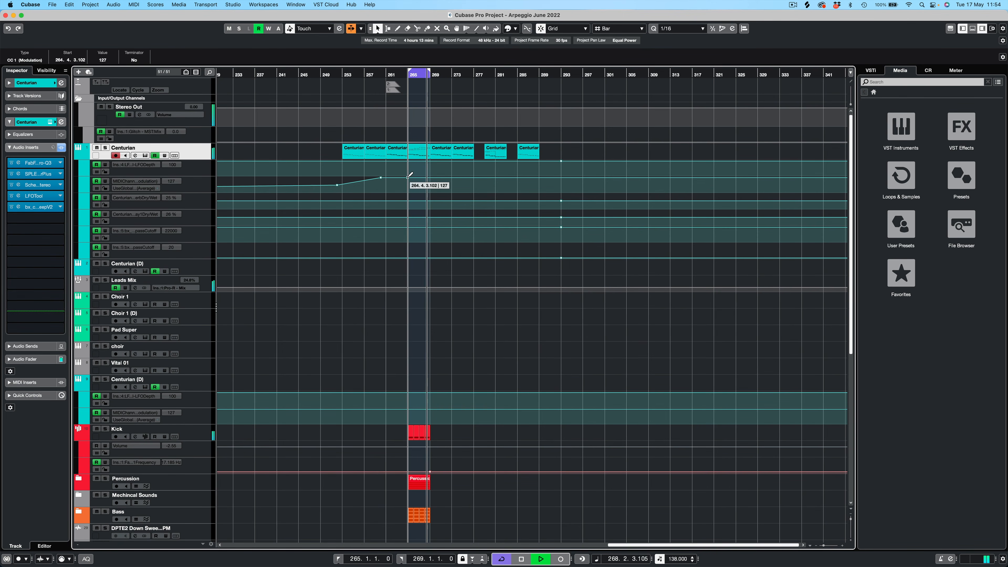
left_click_drag(409, 176, 410, 190)
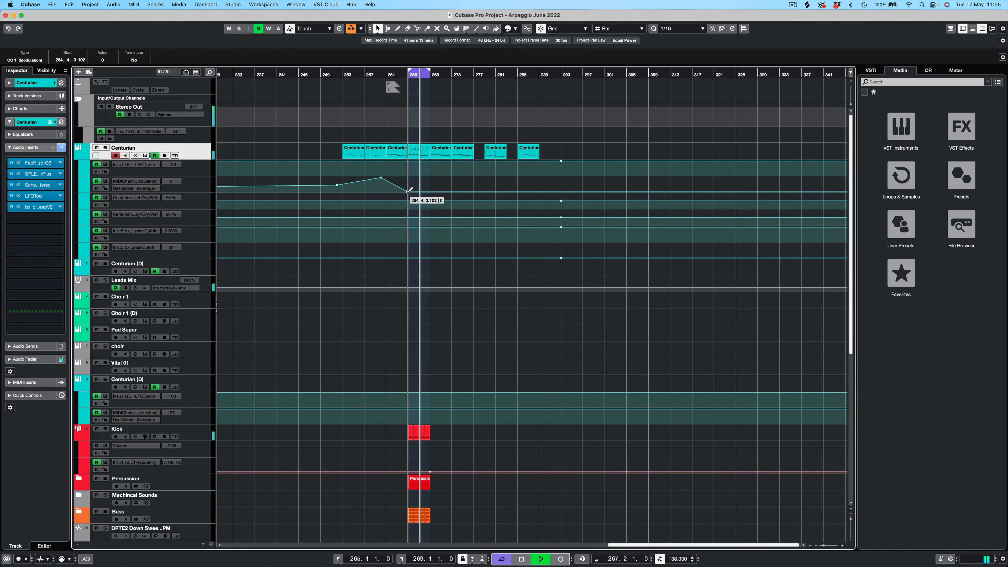
left_click_drag(410, 190, 409, 157)
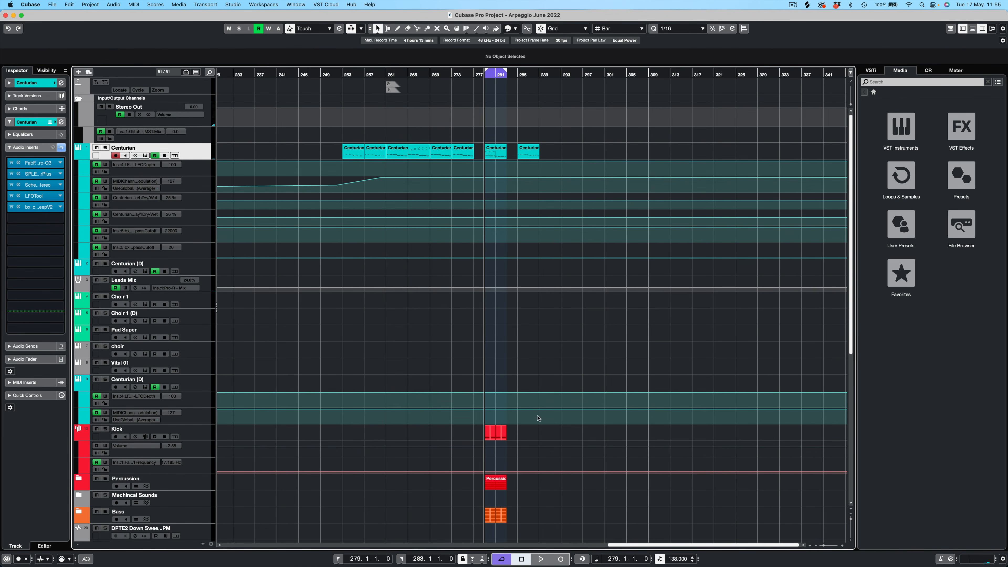
Open the Centurian part at bar 279 for note viewing, select bass notes in bar 280, and start playback
double_click(502, 156)
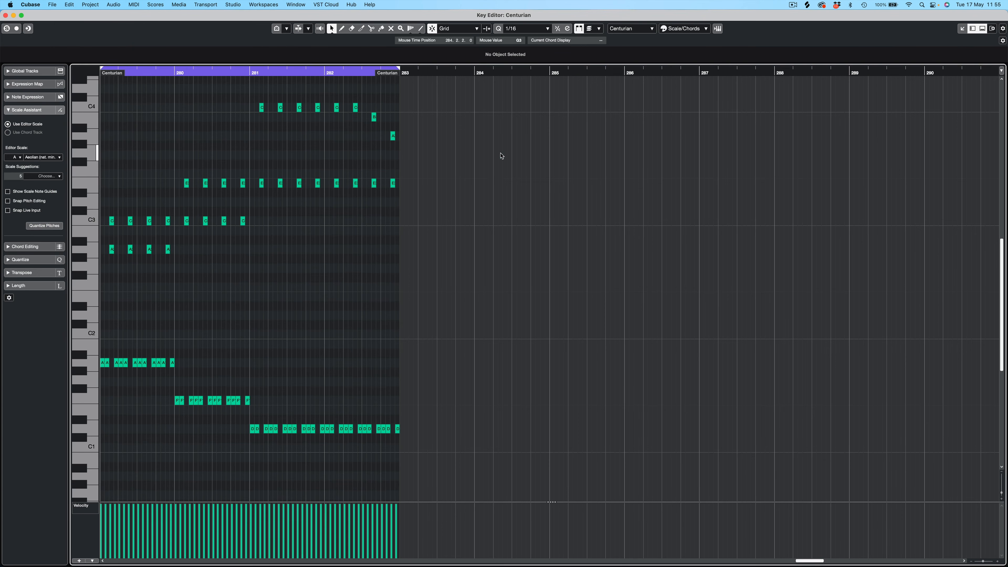
left_click_drag(295, 382, 204, 417)
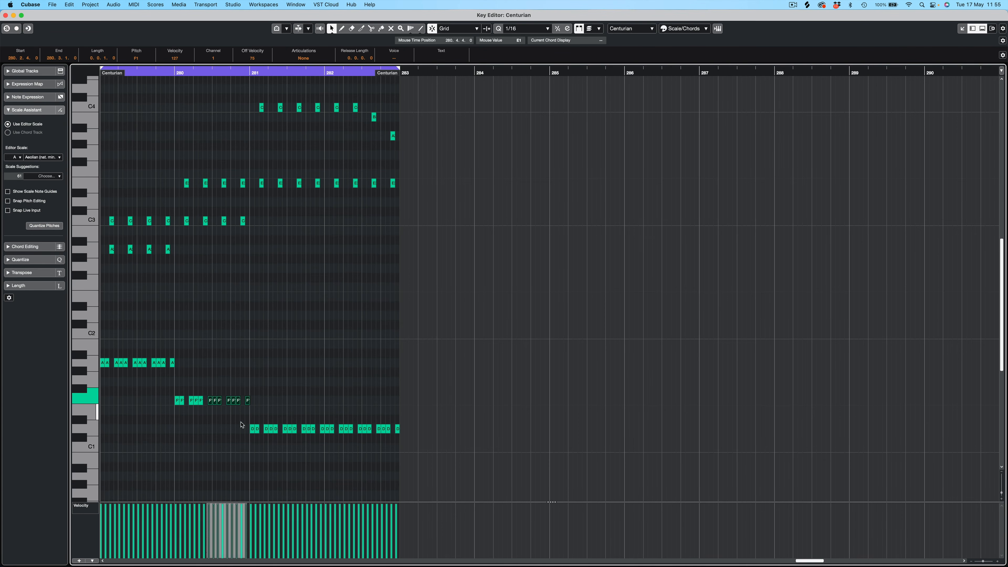
key("space")
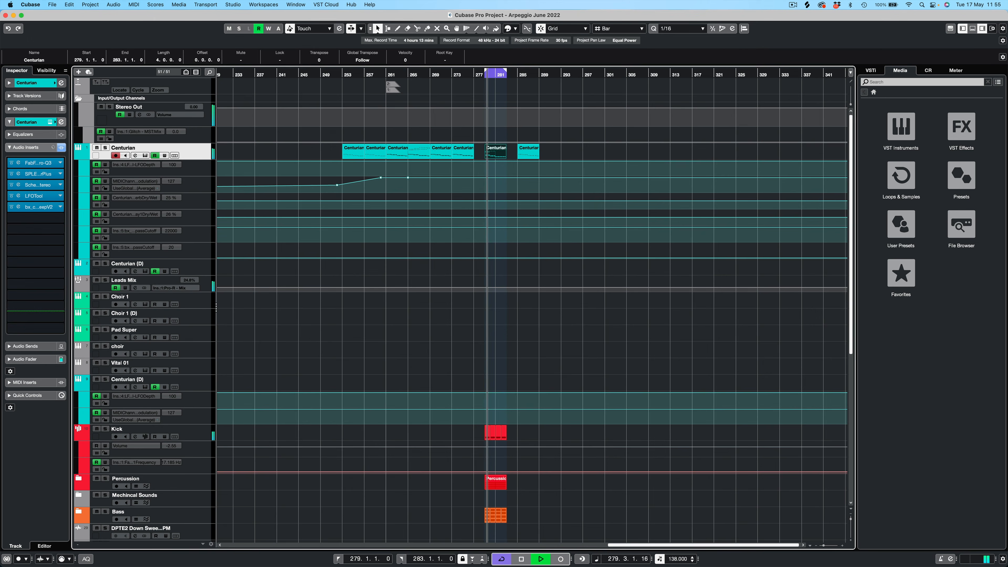
Add a modulation point at bar 279, adjust it during playback to finish at 127, and stop playback
left_click(484, 178)
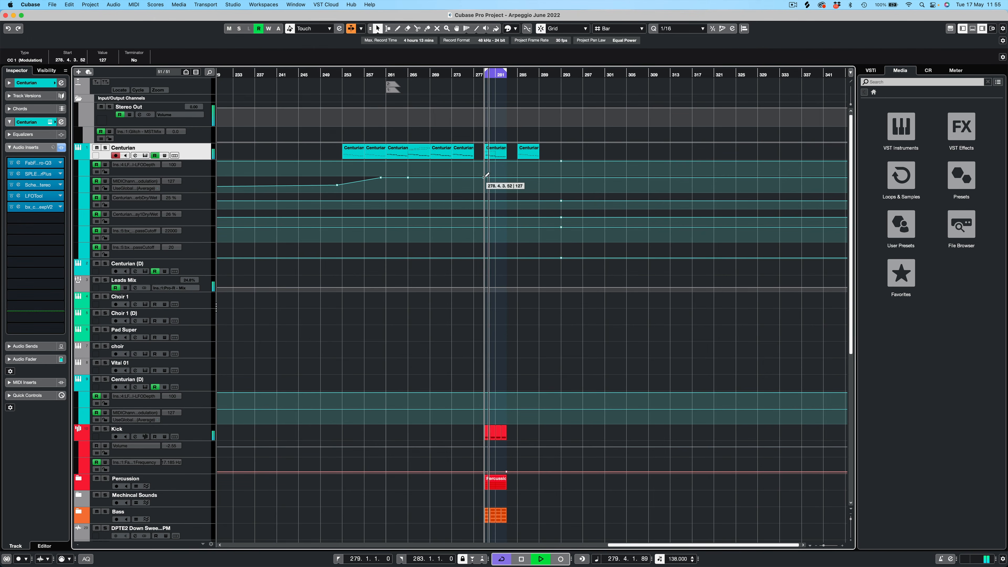
mouse_move(484, 177)
left_mouse_down()
mouse_move(484, 192)
mouse_move(485, 180)
left_mouse_up()
left_click_drag(488, 176, 485, 174)
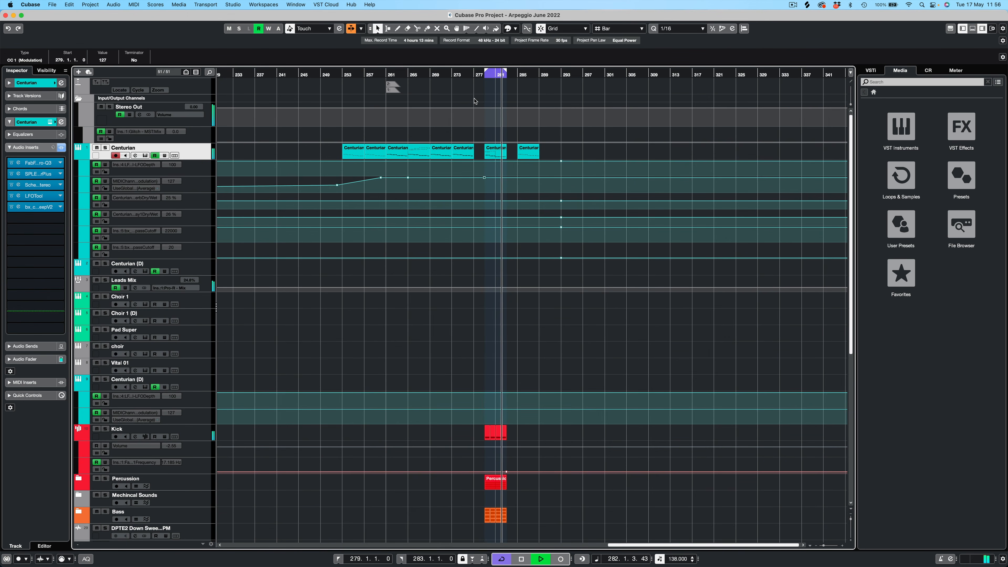
key("space")
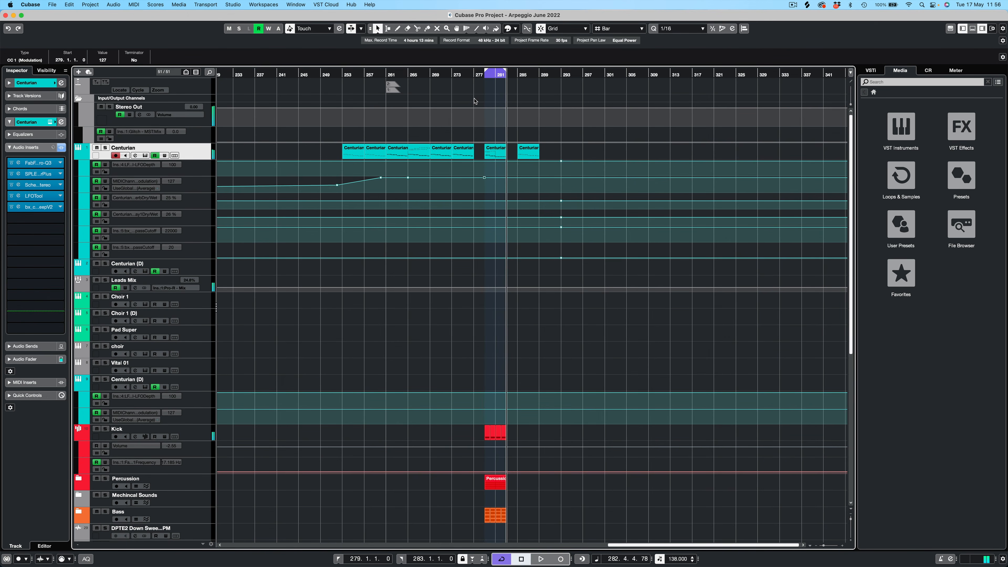